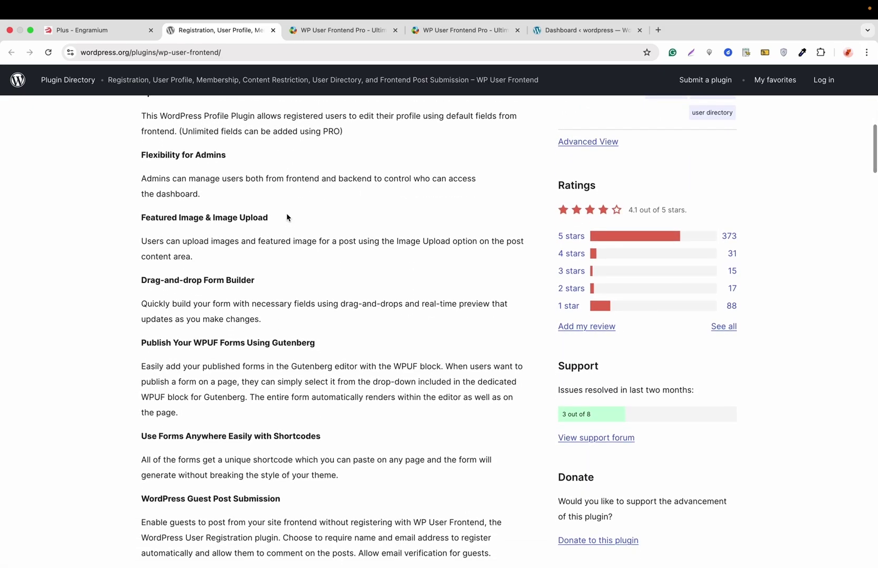
Scroll down the WP User Frontend plugin page to its Screenshots section
scroll(287, 217, "down", 8)
scroll(287, 217, "down", 12)
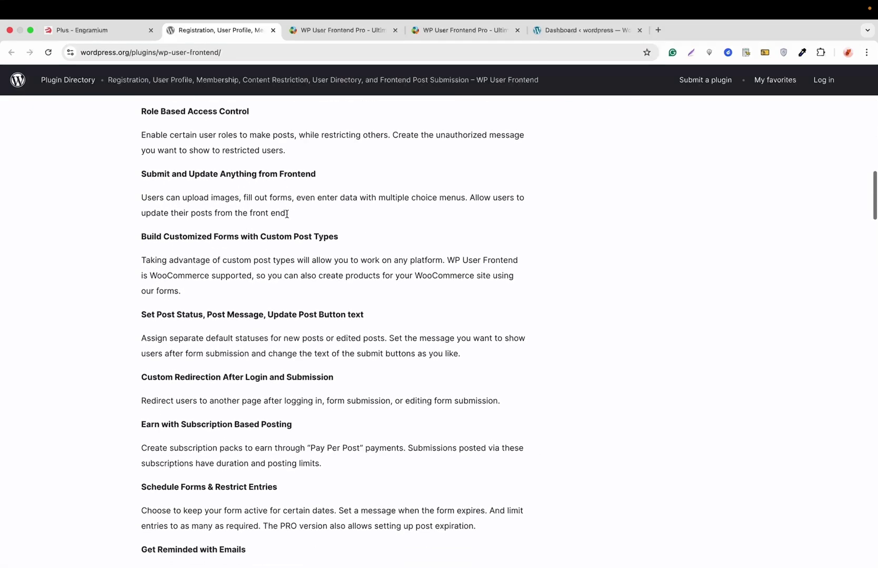
scroll(287, 217, "down", 8)
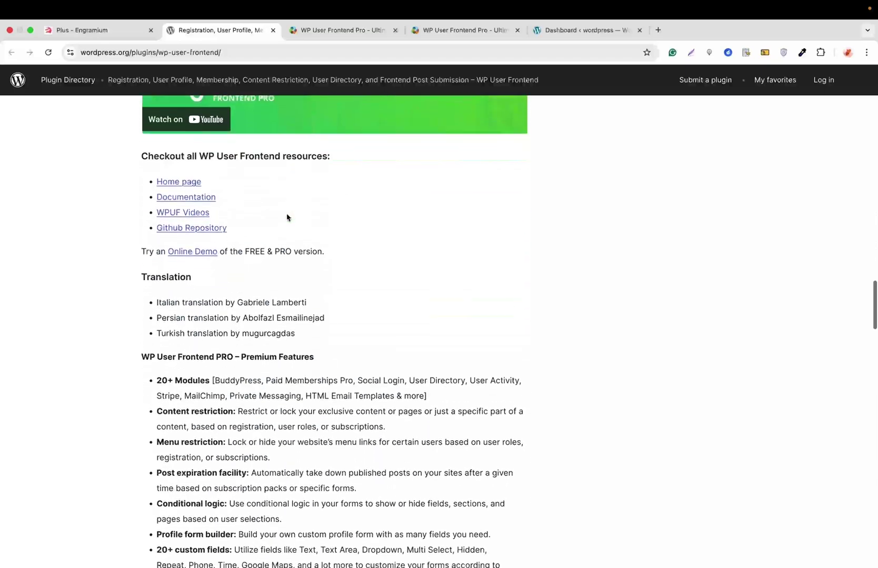
scroll(287, 217, "down", 12)
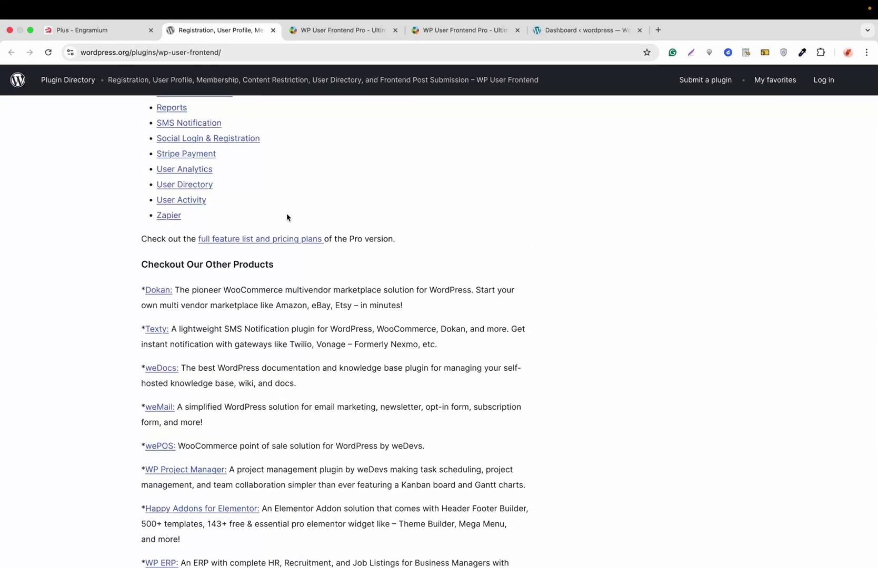
scroll(287, 217, "down", 13)
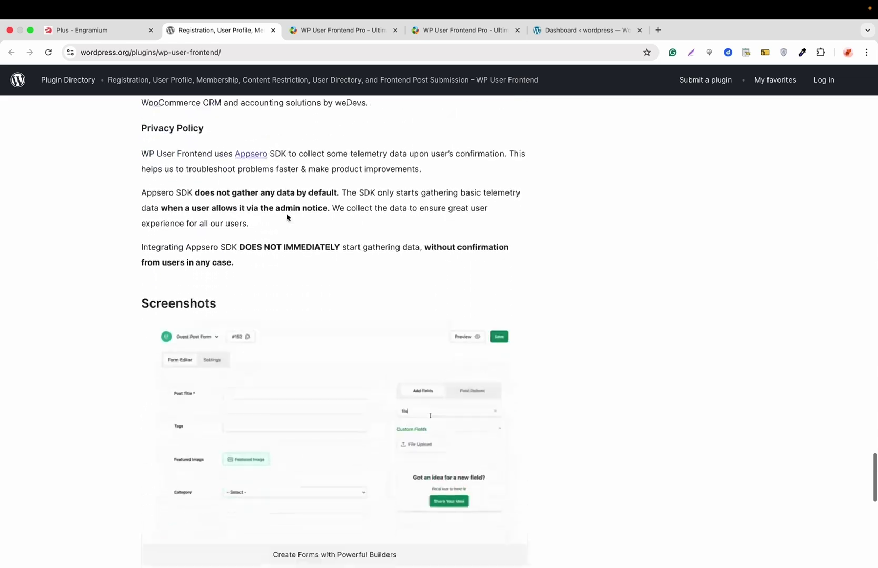
scroll(287, 218, "up", 1)
scroll(288, 218, "up", 1)
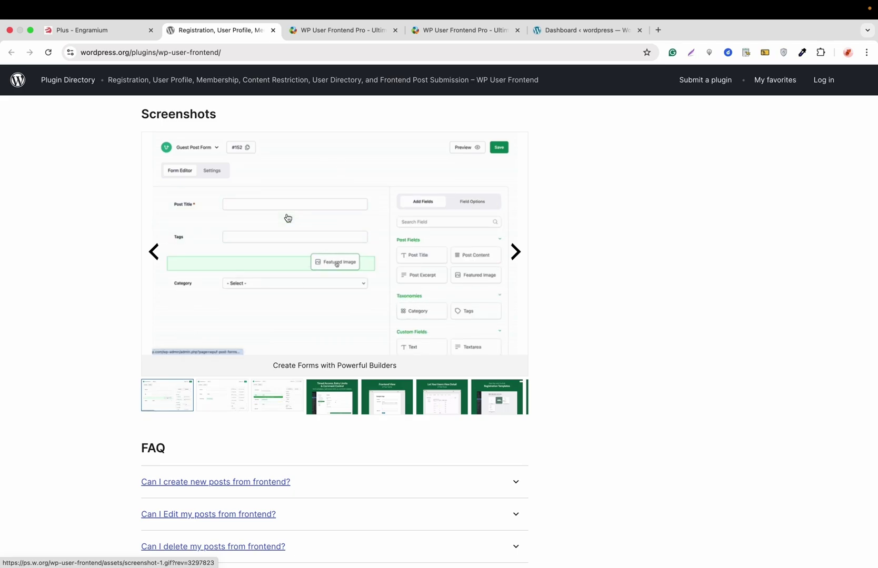
Advance the screenshot carousel to the '32+ Customizable Form Fields' slide
left_click(520, 256)
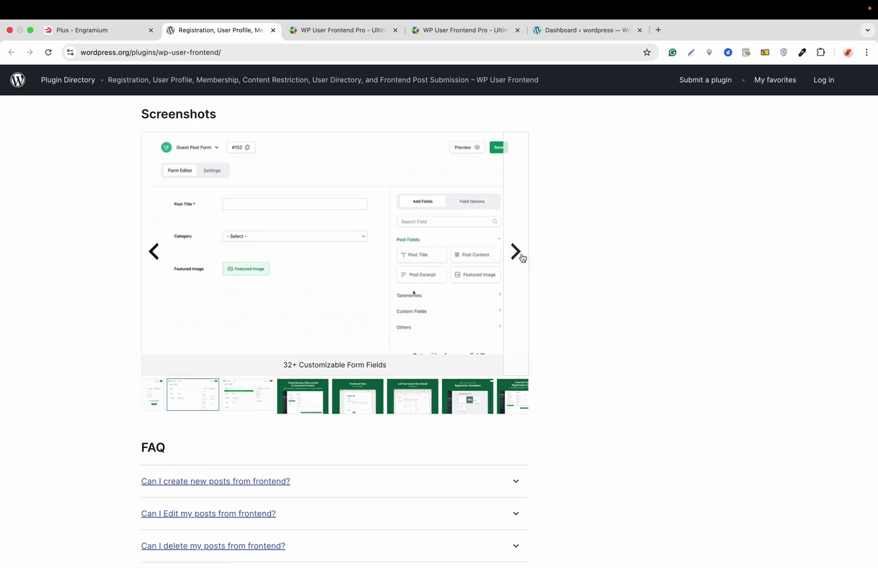
scroll(522, 258, "down", 1)
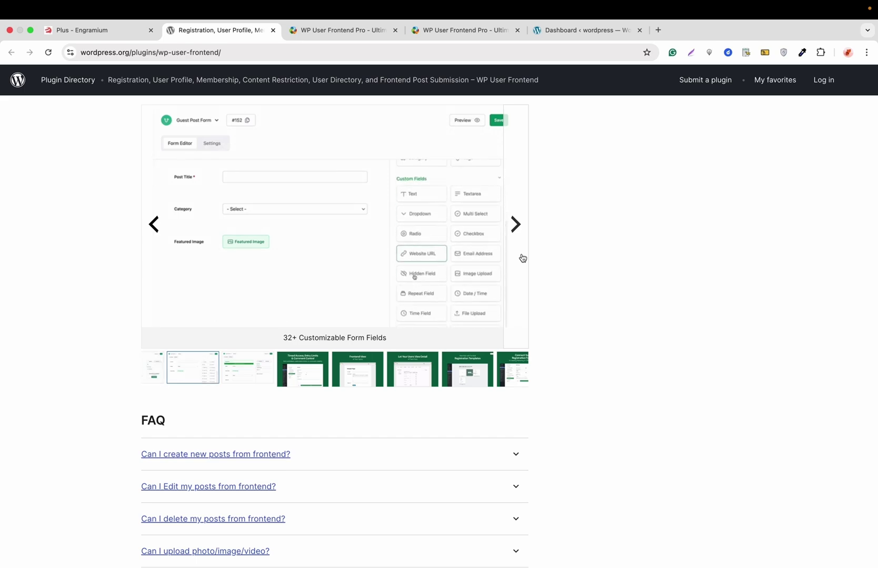
scroll(522, 256, "up", 3)
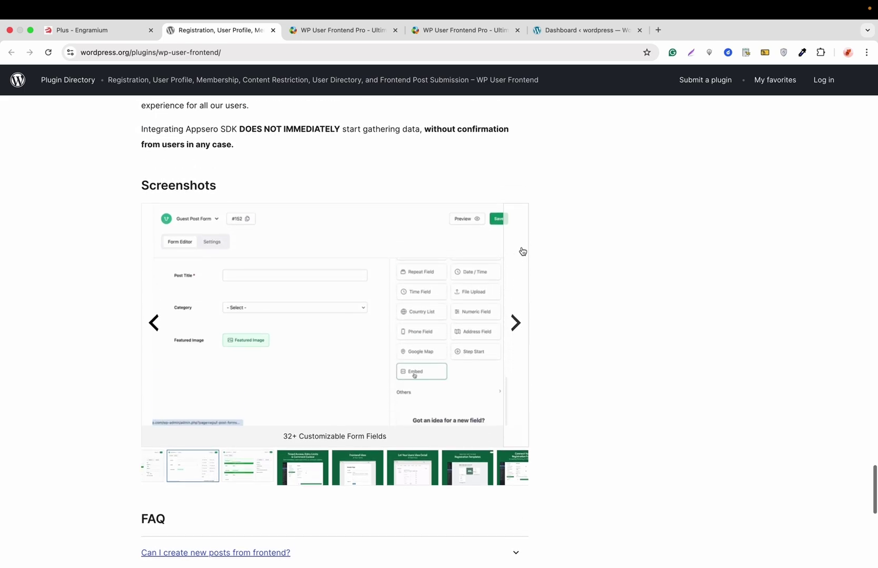
Browse the WP User Frontend Pro product page on the weDevs site
left_click(340, 30)
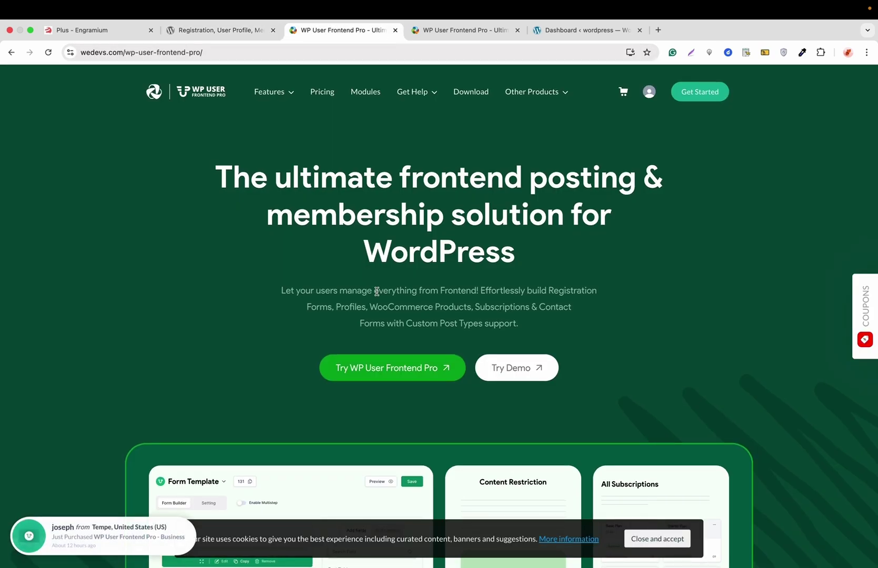
scroll(376, 291, "down", 2)
scroll(376, 292, "down", 3)
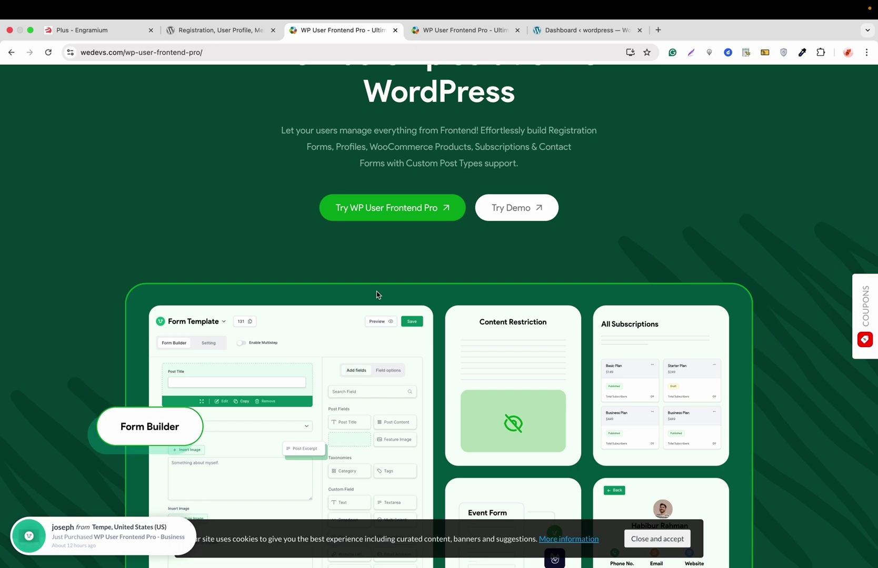
scroll(376, 295, "up", 2)
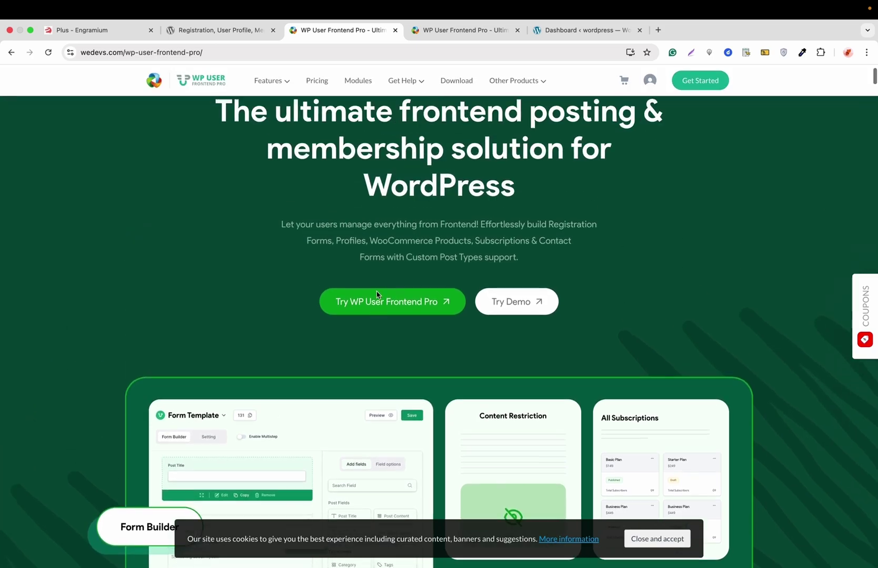
scroll(377, 294, "up", 2)
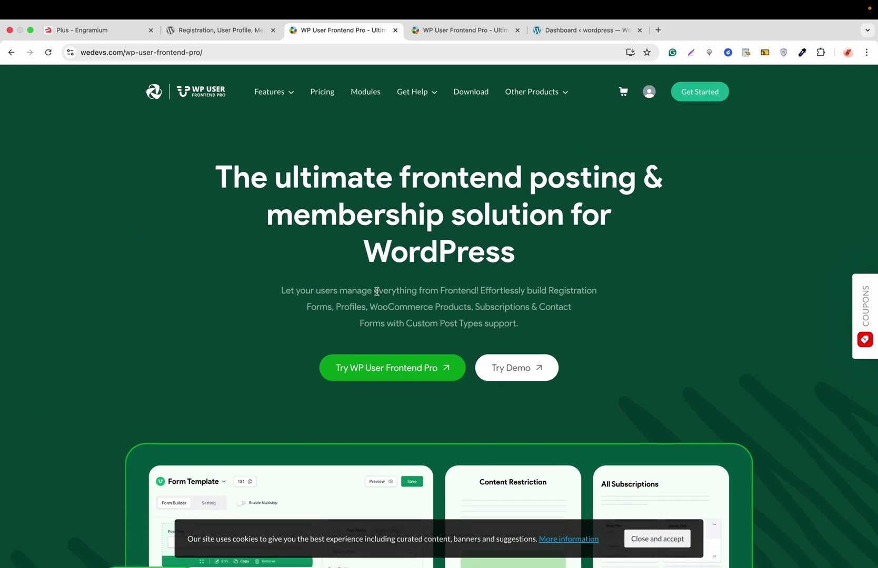
scroll(376, 291, "down", 1)
scroll(376, 291, "up", 1)
Go back to the wordpress.org plugin page, then to the local site's admin Dashboard
left_click(245, 35)
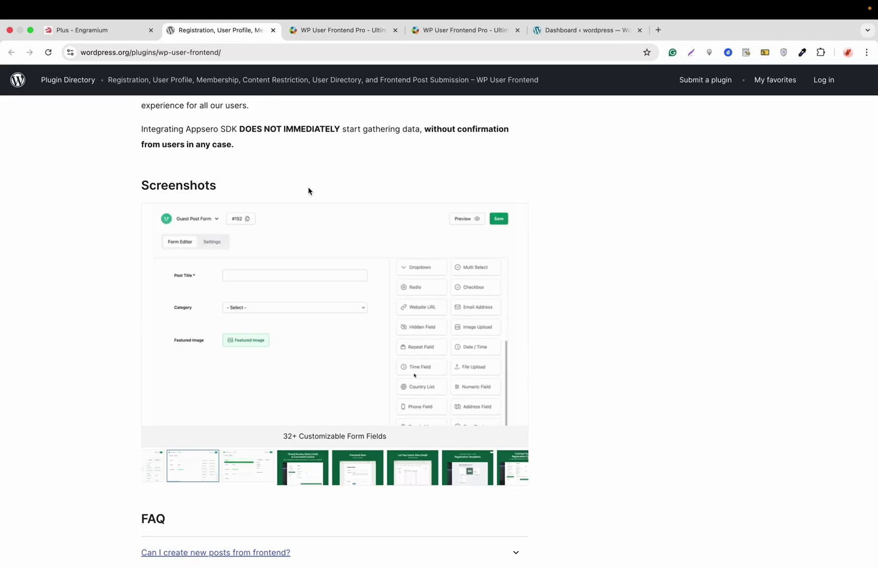
scroll(308, 190, "up", 20)
scroll(308, 188, "up", 10)
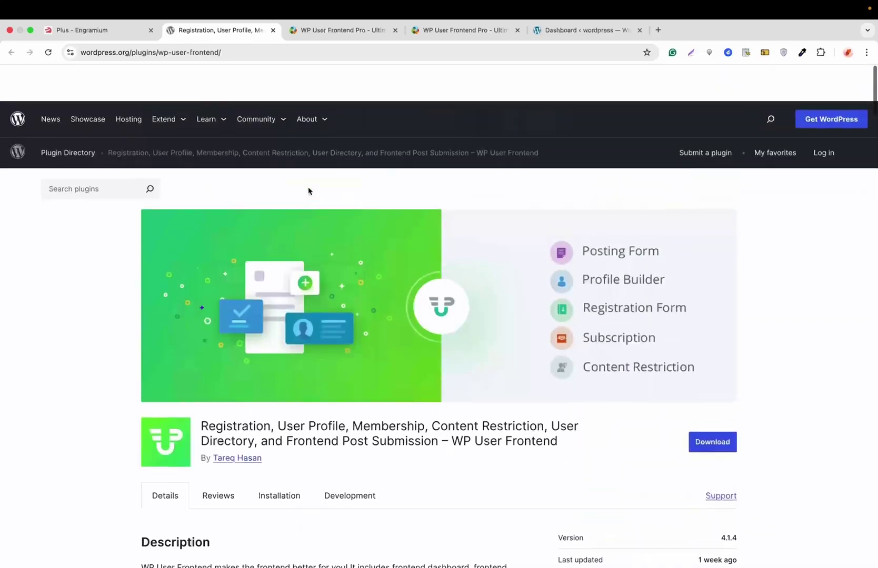
left_click(563, 33)
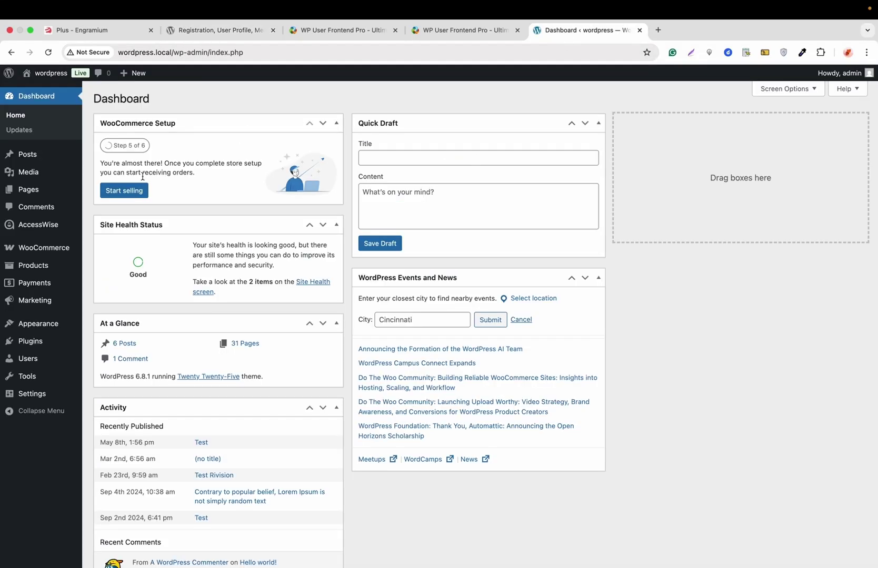
Search Add Plugins for 'wp user frontend', then install and activate WP User Frontend
mouse_move(32, 330)
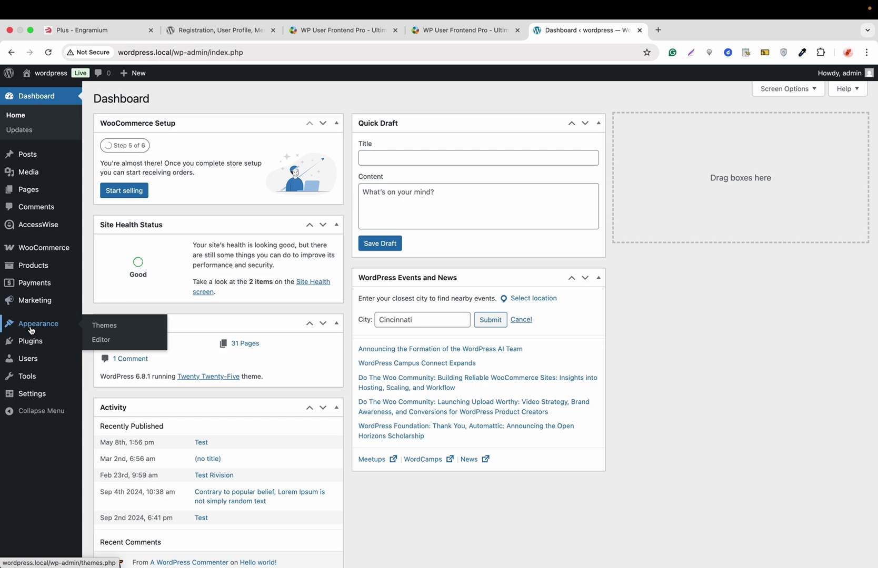
left_click(105, 359)
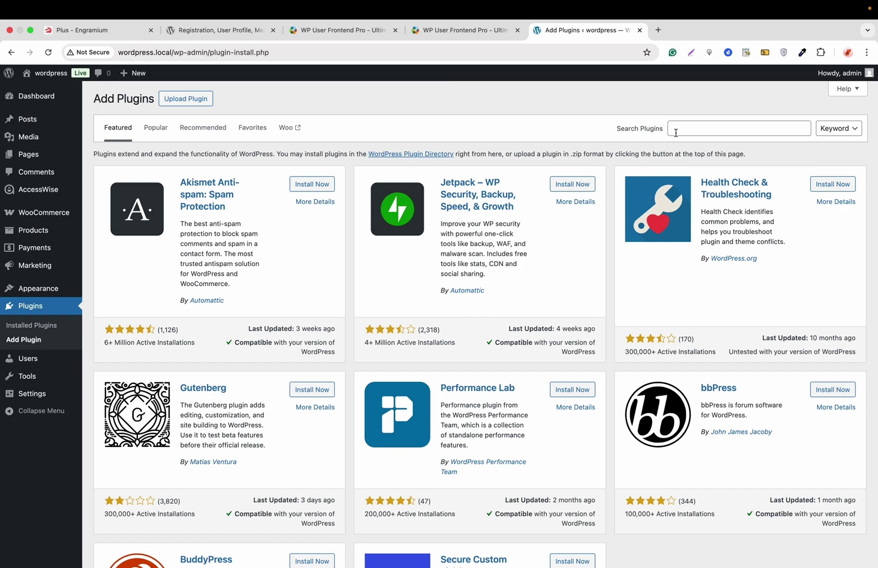
left_click(682, 126)
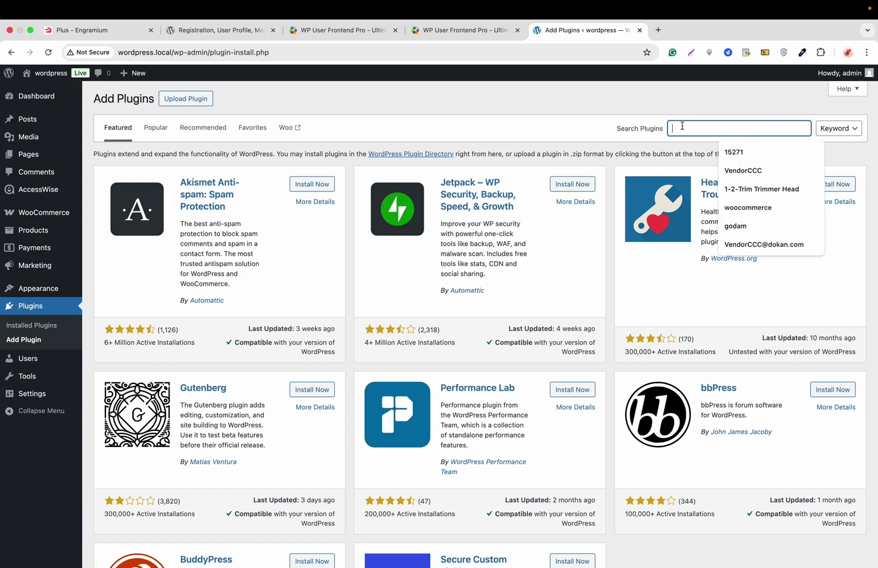
type("wp user frontend")
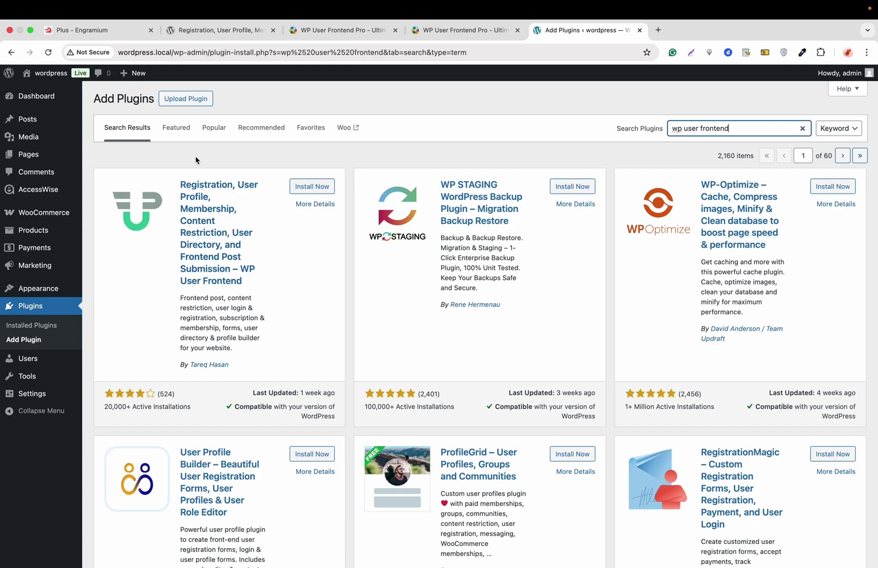
left_click(311, 187)
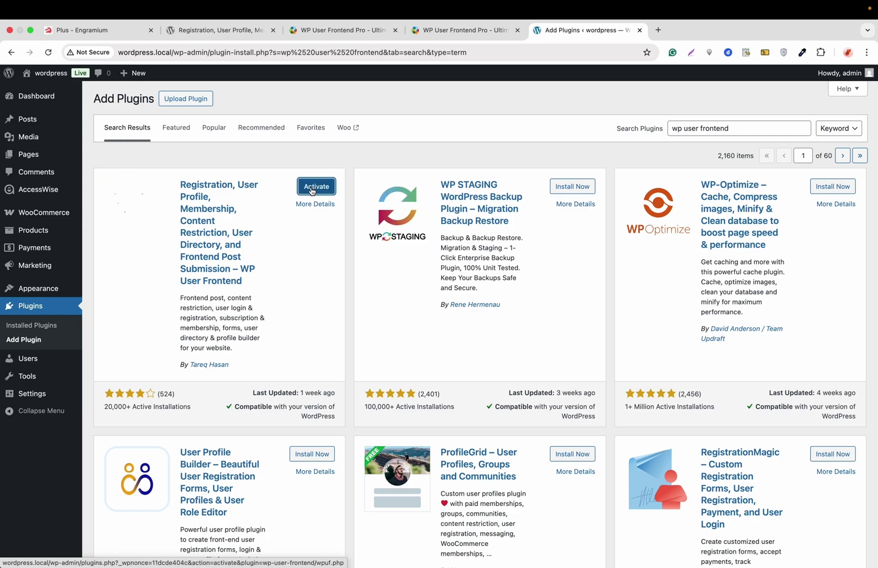
left_click(316, 187)
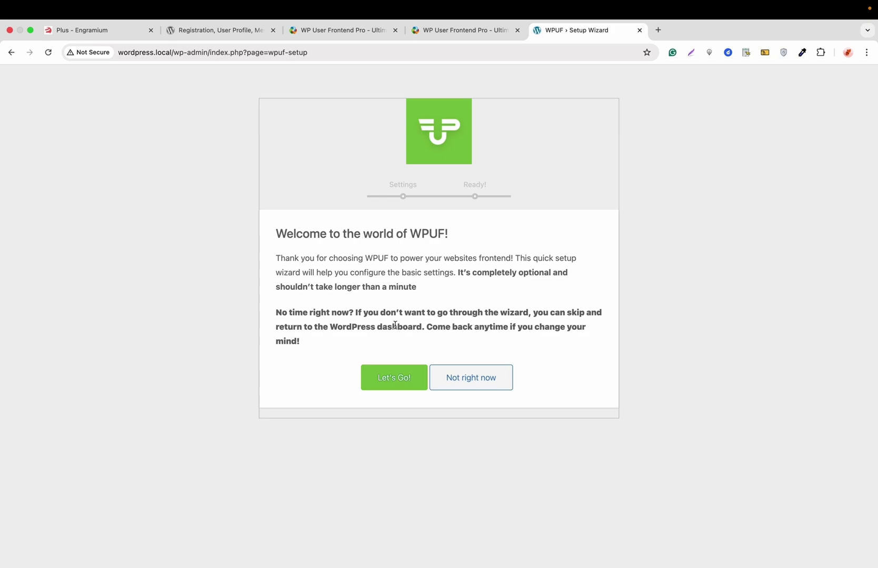
Run the WPUF setup wizard with Enable Payments unchecked, then go to Full Settings
left_click(397, 381)
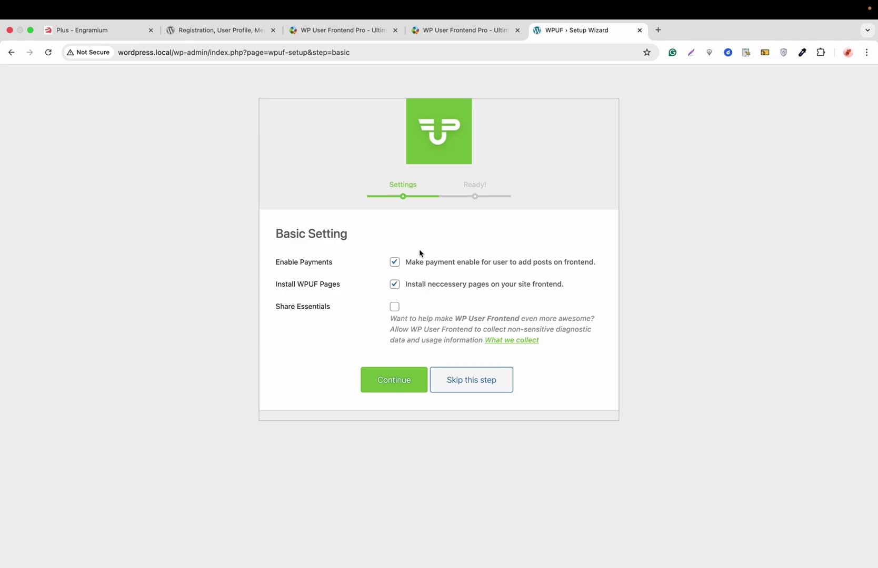
left_click(394, 263)
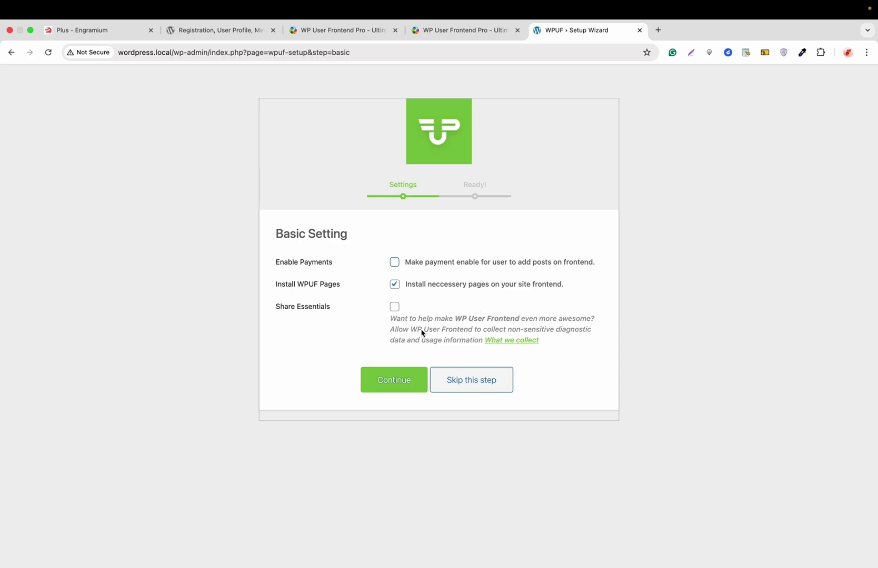
left_click(399, 376)
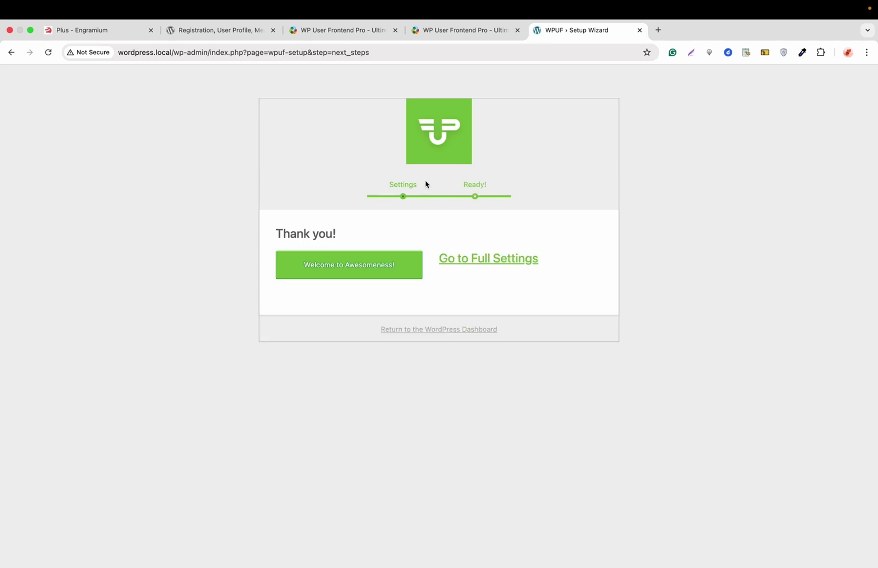
left_click(473, 267)
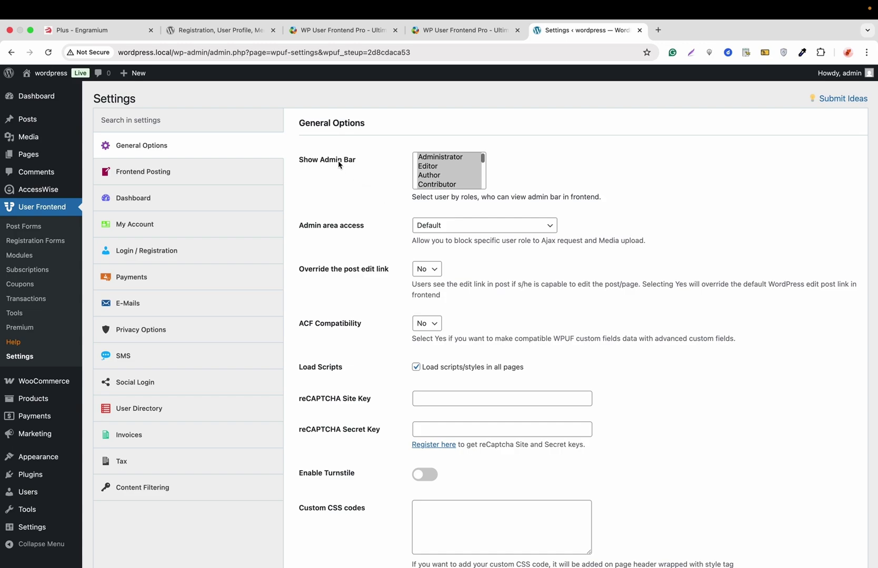
Set Show Admin Bar to Administrator and save the General Options
left_click(436, 158)
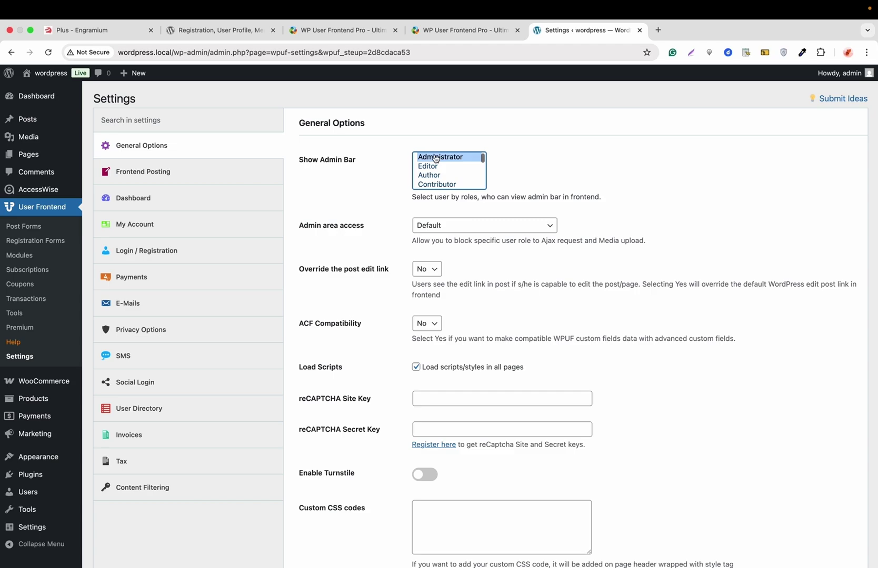
scroll(372, 207, "down", 2)
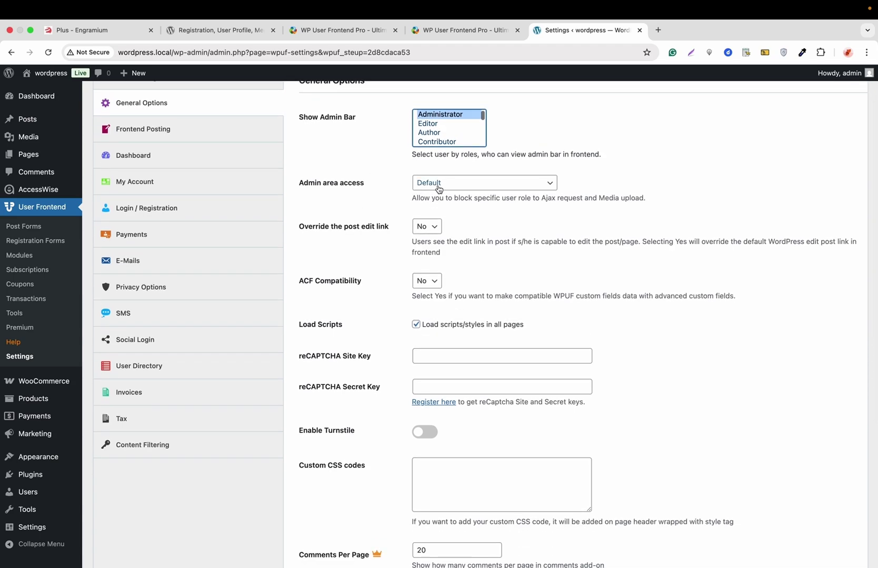
scroll(388, 239, "down", 10)
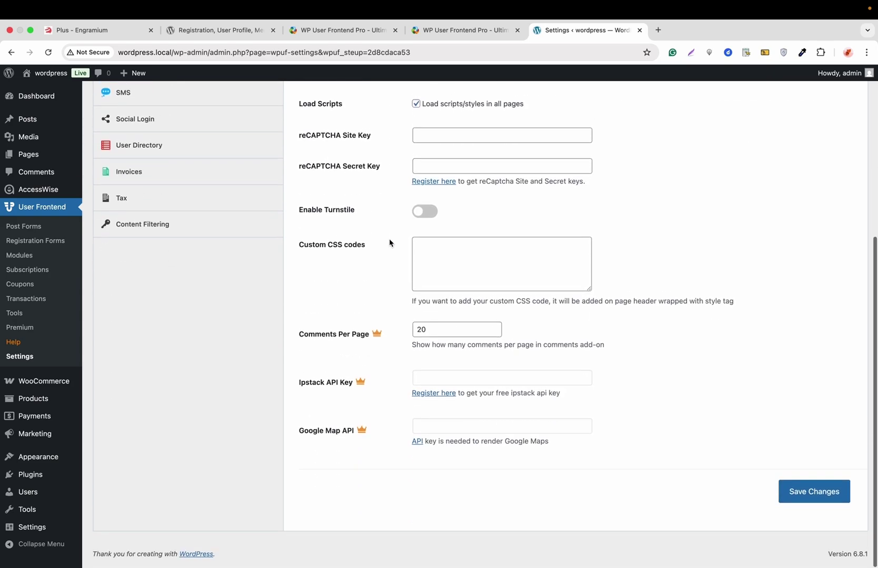
left_click(809, 498)
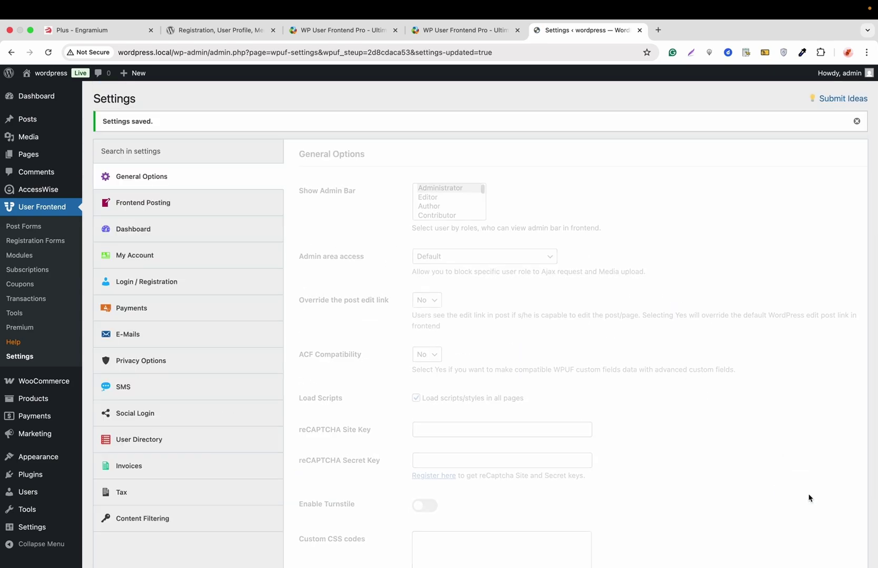
Save the Frontend Posting tab with Enable Image Caption left checked
left_click(210, 215)
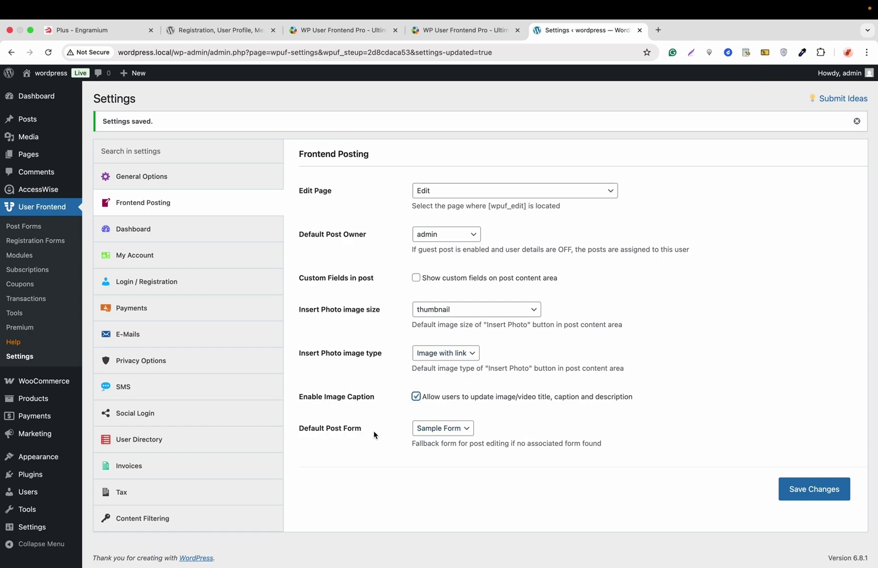
left_click(824, 494)
In the Dashboard tab, check Editing Published Post and save
left_click(240, 229)
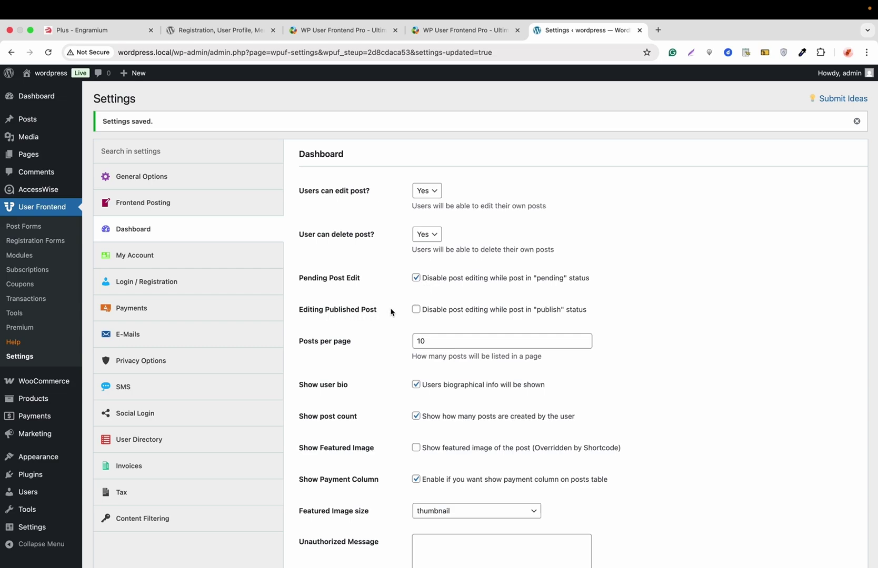
left_click(417, 310)
scroll(389, 319, "down", 2)
scroll(390, 320, "down", 3)
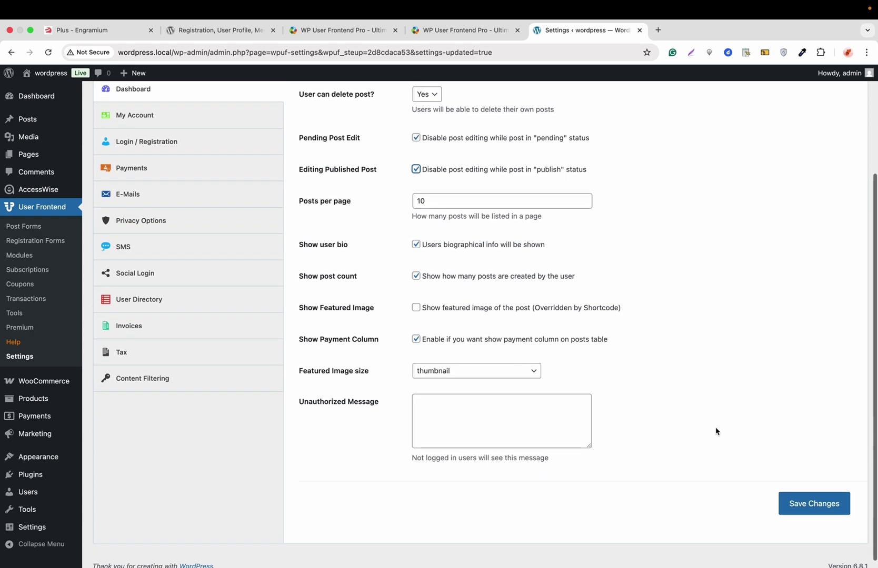
left_click(800, 502)
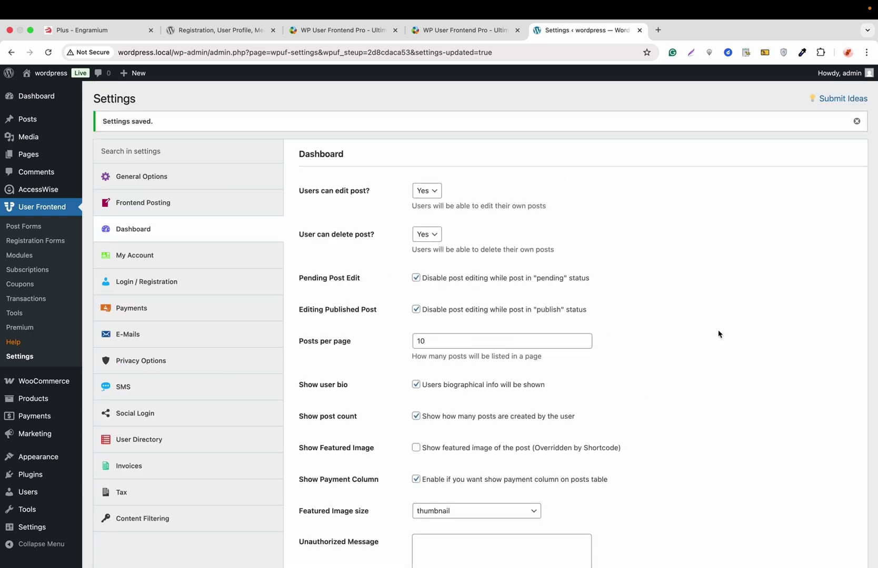
In My Account, set Account Page to Account and Active Tab to Dashboard, then save
left_click(226, 256)
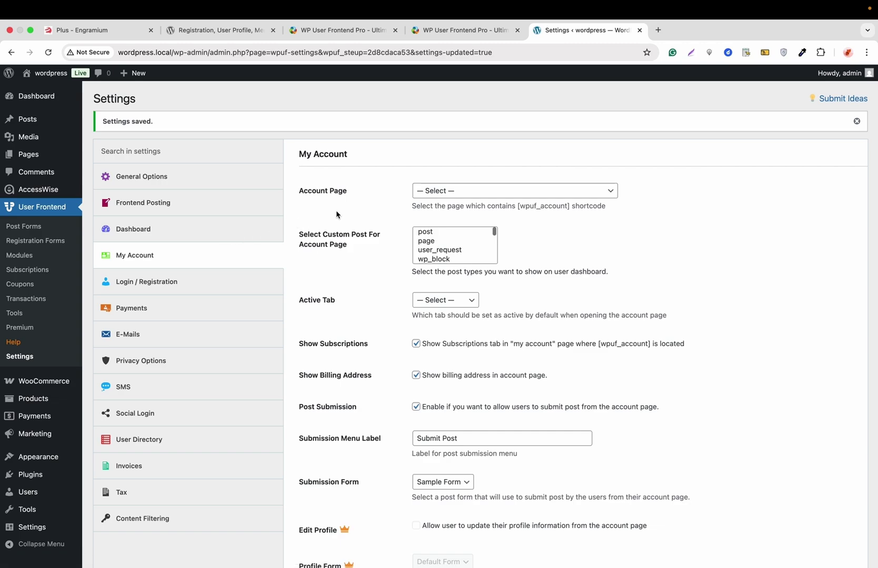
left_click(449, 199)
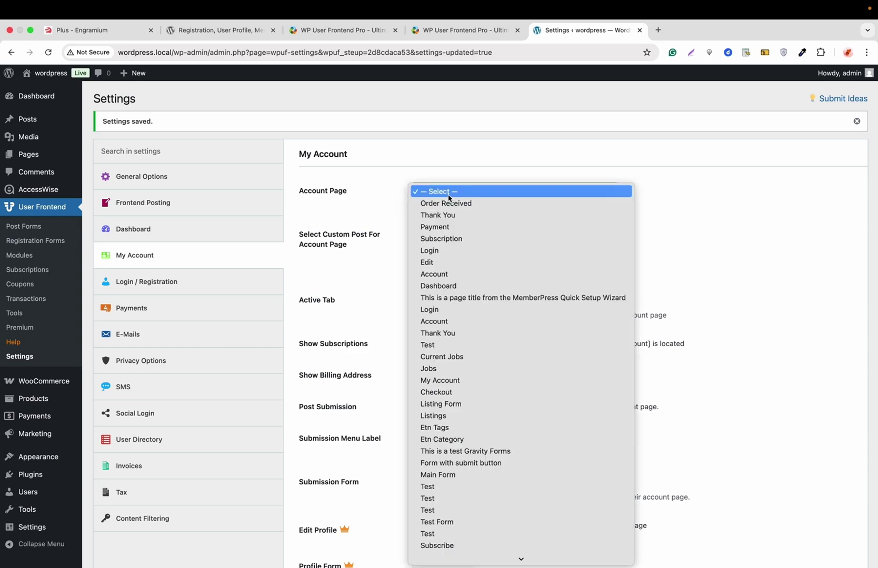
left_click(451, 274)
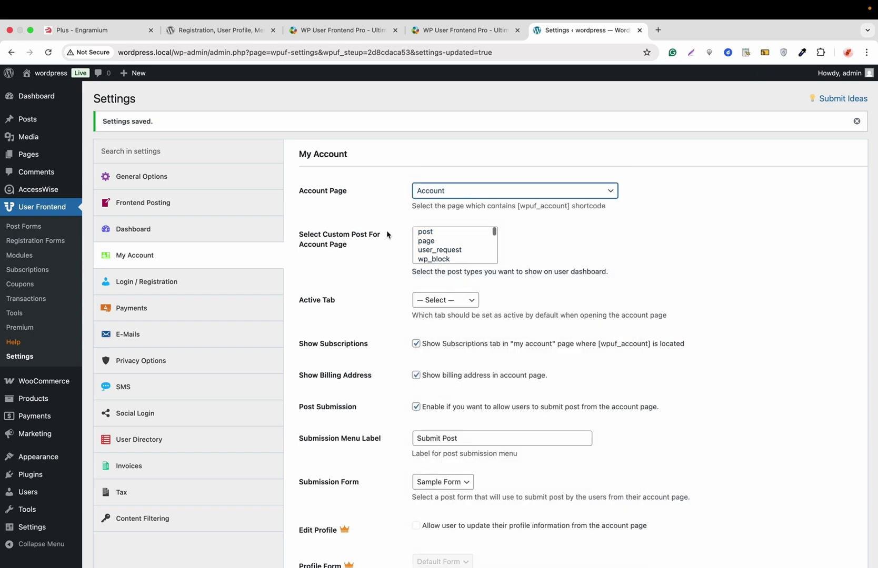
scroll(368, 244, "down", 2)
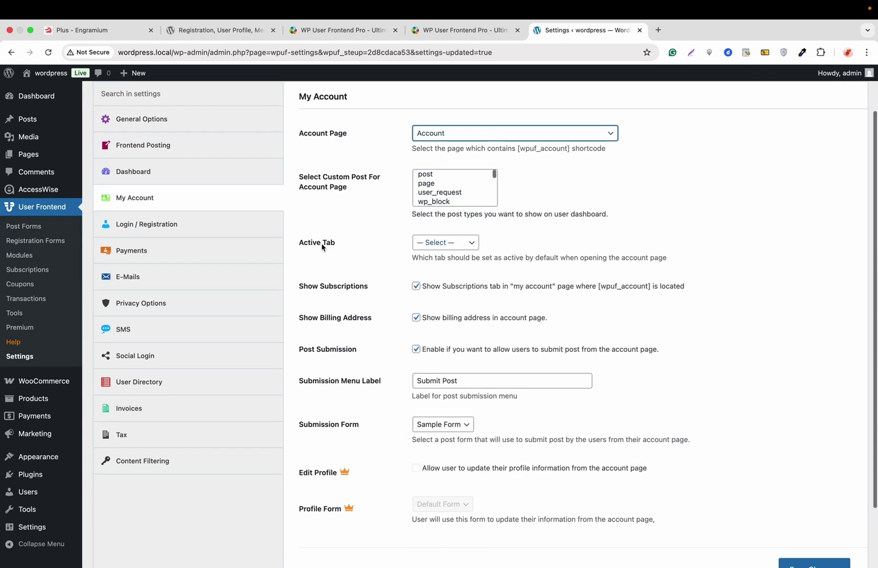
left_click(442, 245)
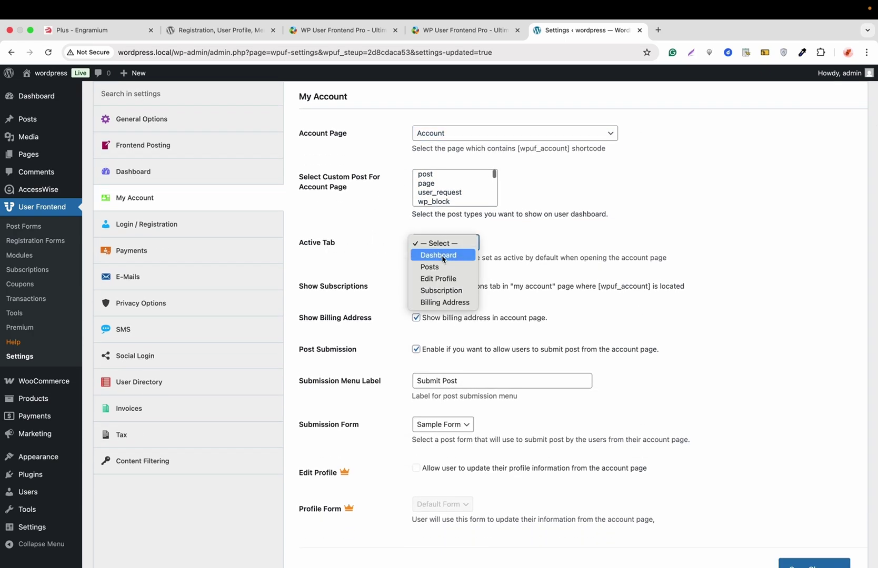
left_click(442, 256)
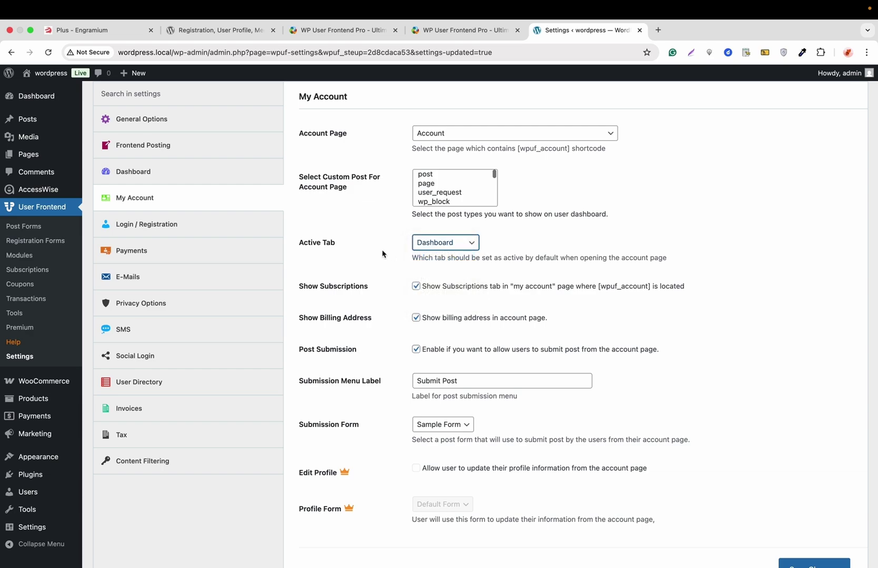
scroll(383, 253, "down", 3)
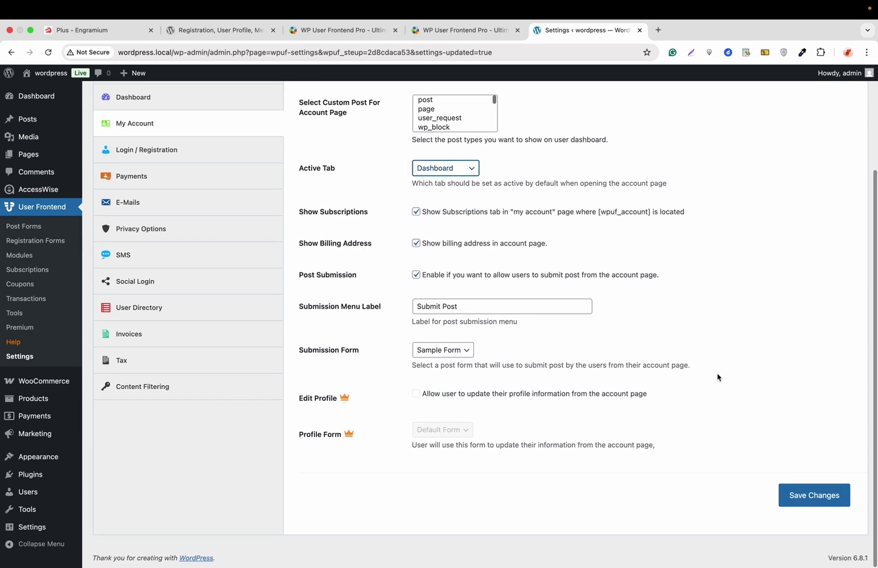
left_click(804, 501)
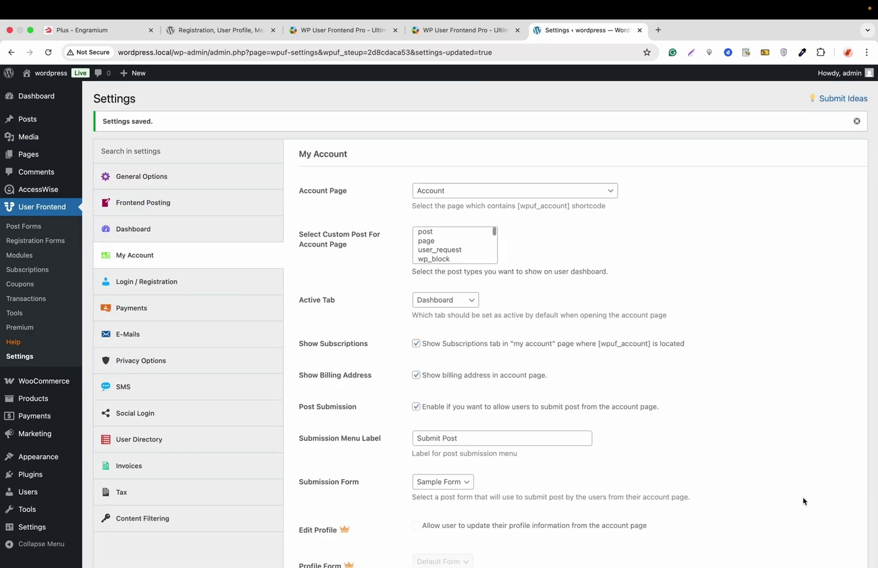
Copy the [wpuf-registration] shortcode from Registration Forms opened in a new tab
left_click(203, 290)
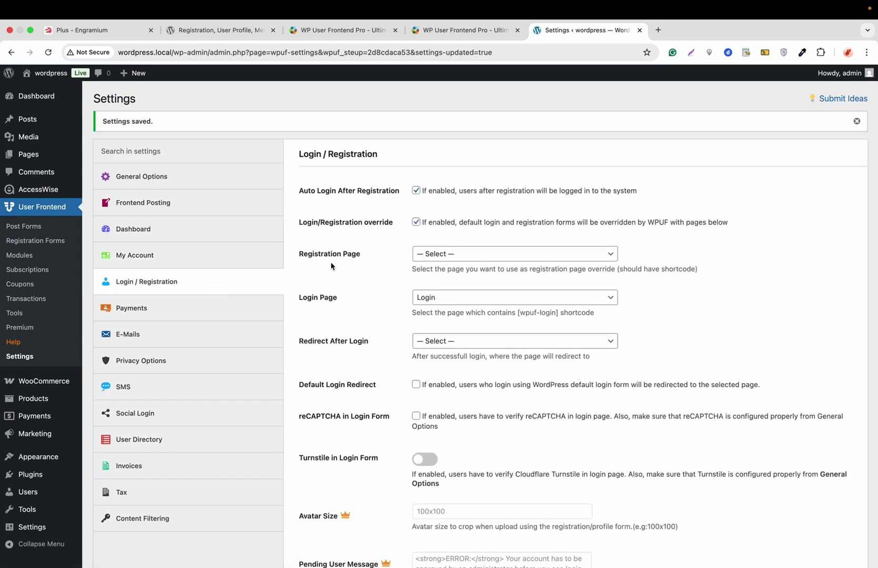
right_click(61, 242)
left_click(86, 251)
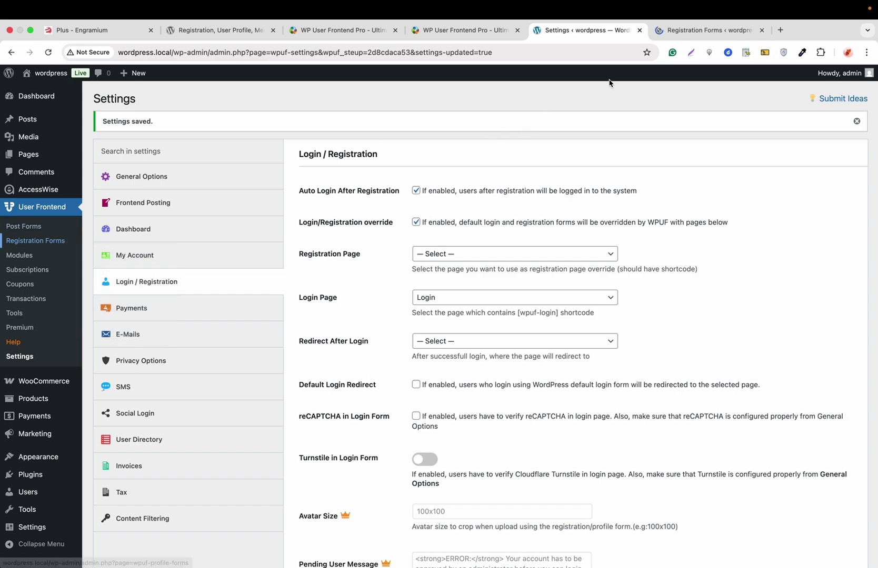
left_click(680, 31)
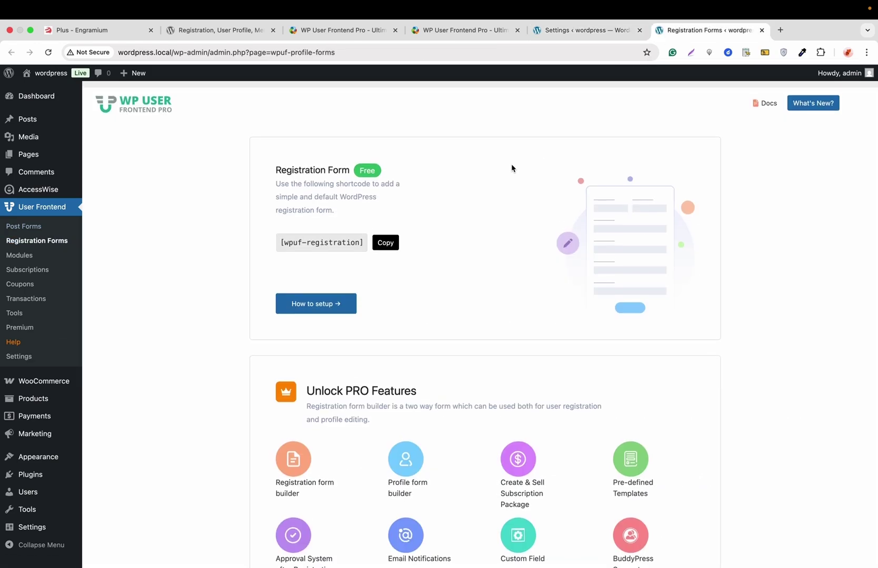
left_click(392, 235)
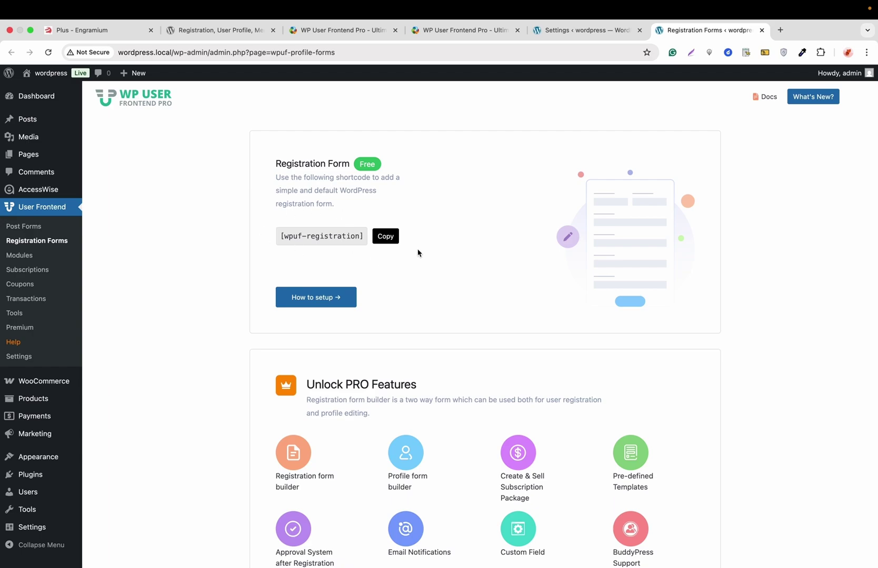
Return to the Login / Registration settings and save them
left_click(581, 30)
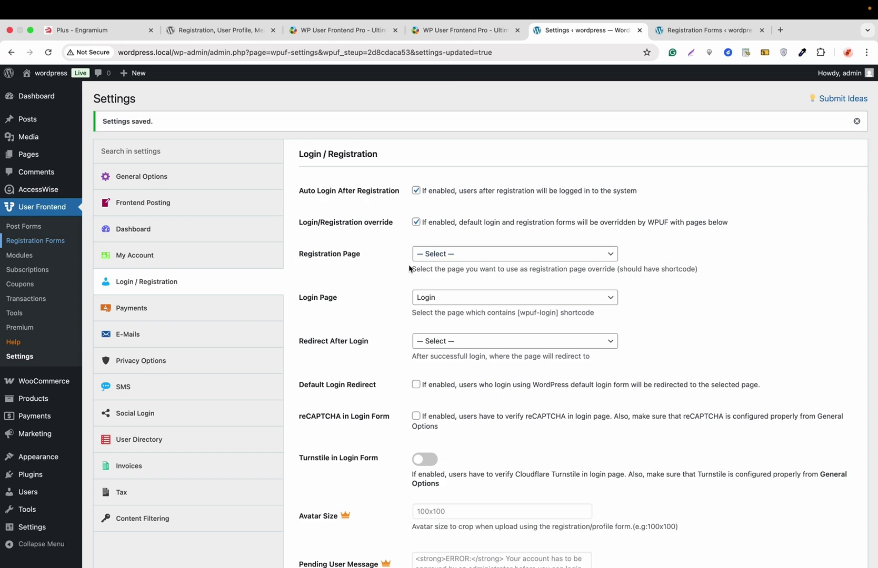
scroll(439, 266, "down", 15)
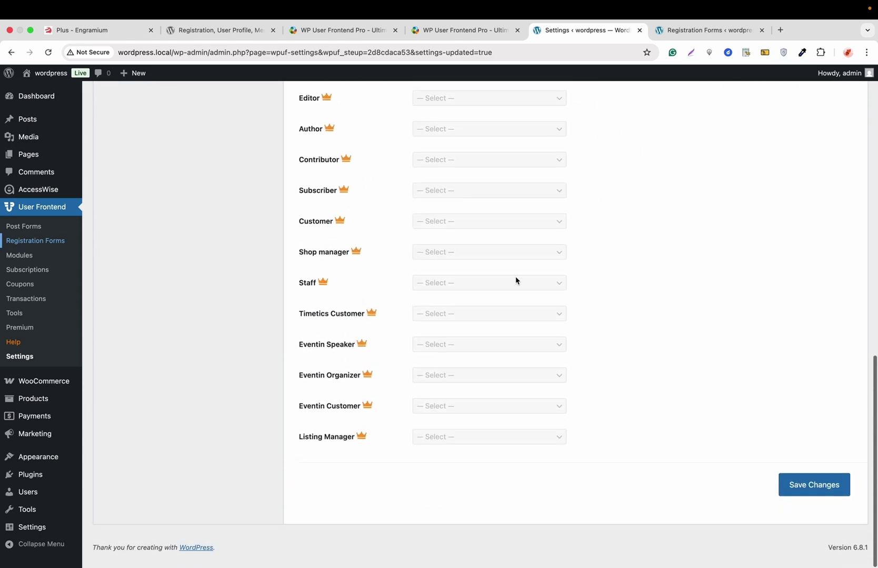
left_click(807, 496)
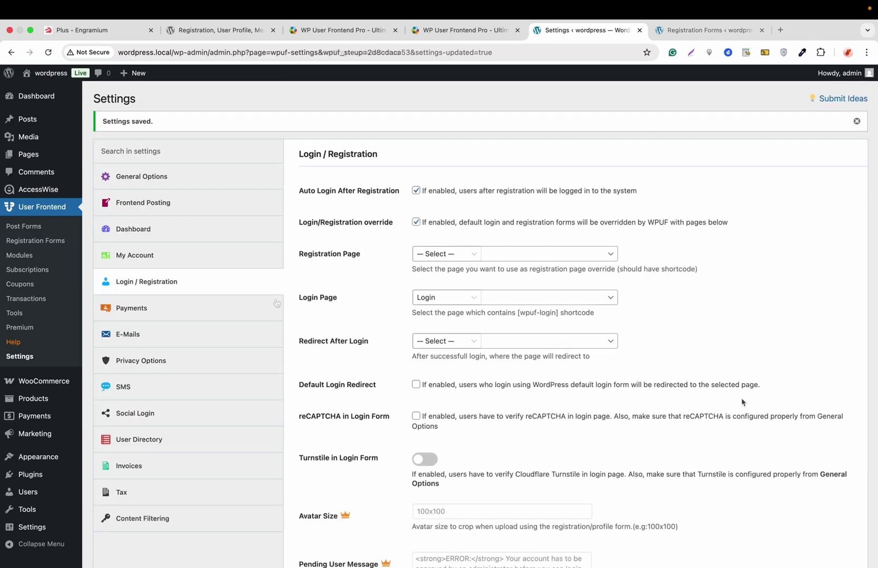
View the Payments settings, then E-Mails with Guest Email options expanded
left_click(214, 309)
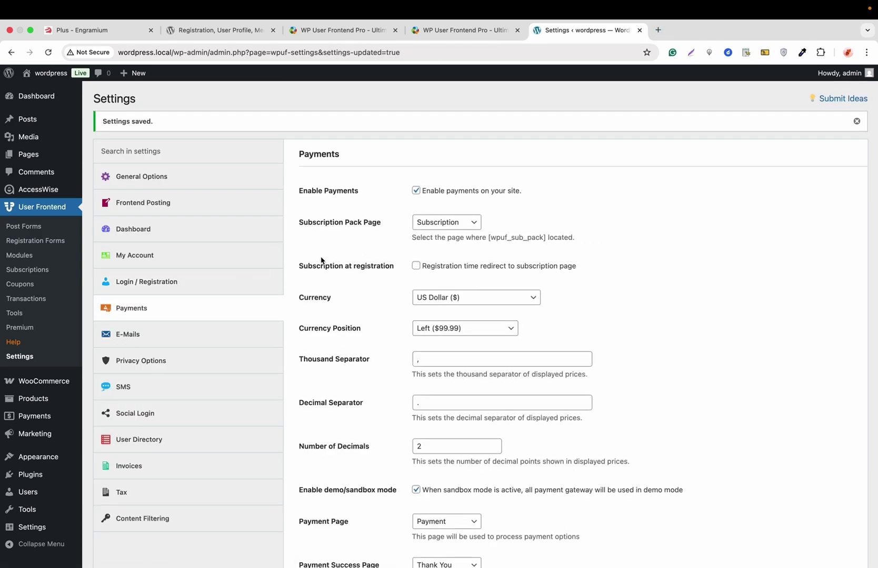
left_click(212, 335)
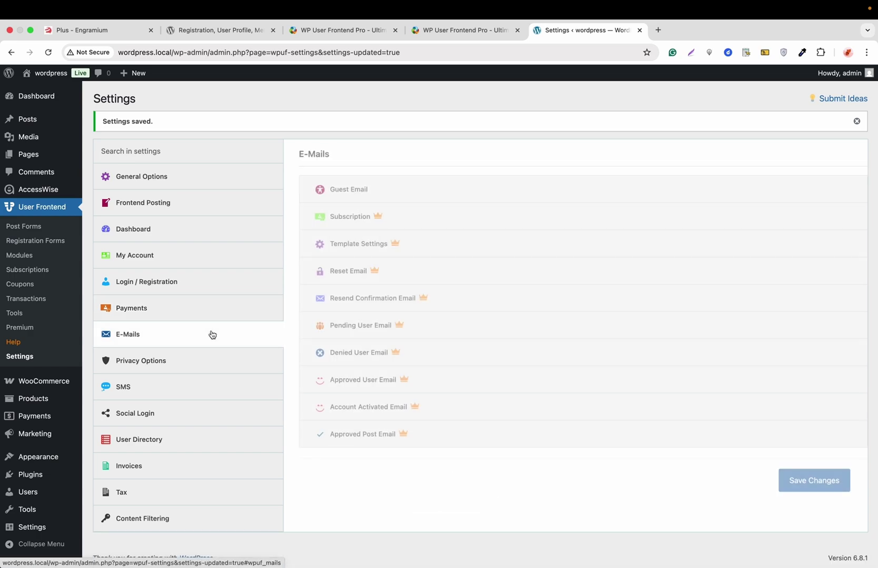
left_click(372, 190)
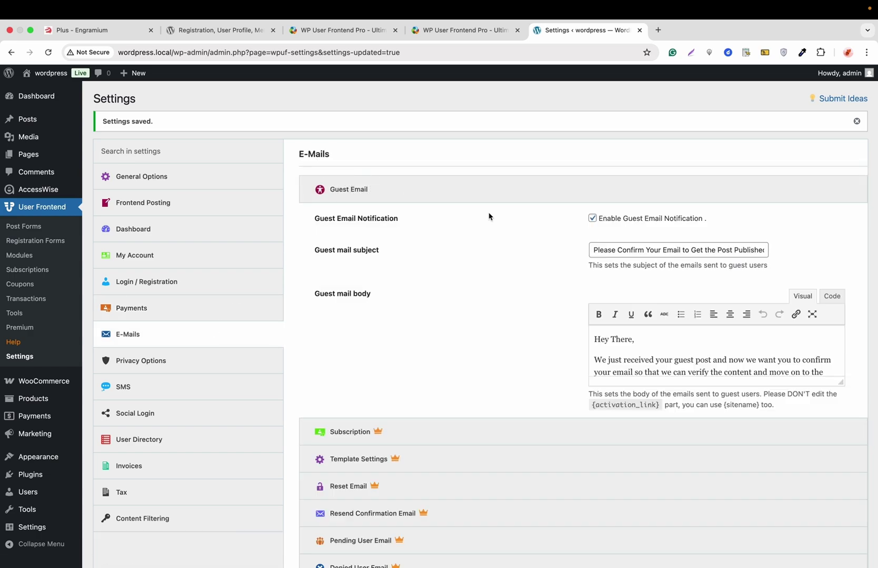
Step through Privacy Options, SMS, Social Login, User Directory, Invoices, Tax and Content Filtering
left_click(222, 357)
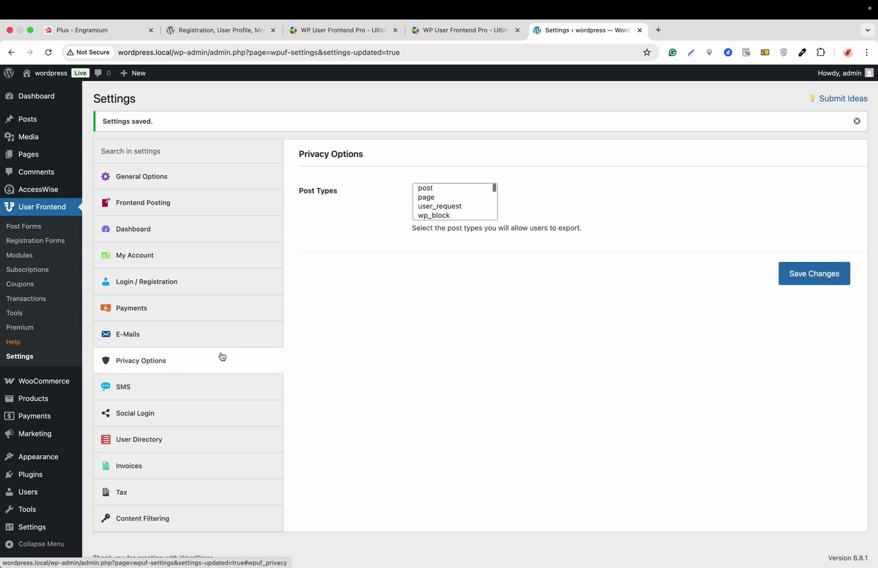
left_click(197, 383)
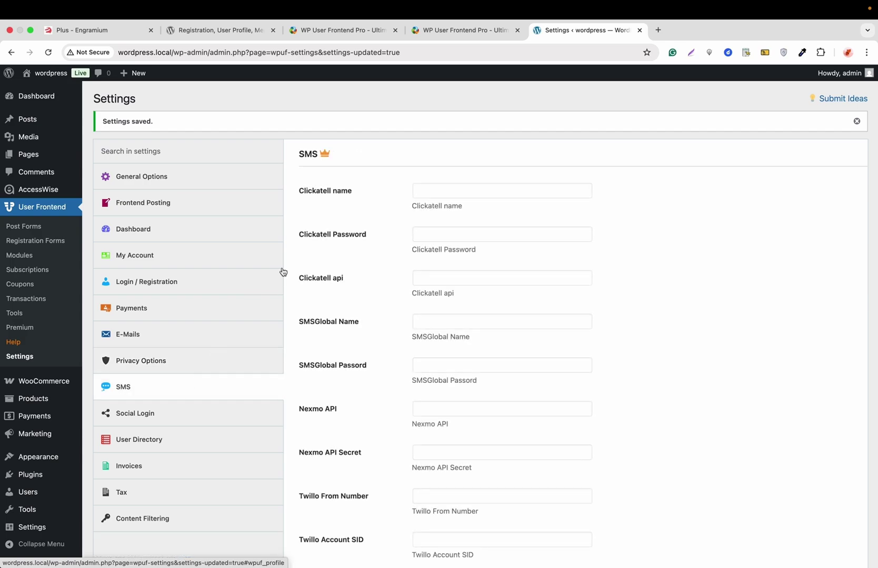
left_click(174, 413)
left_click(169, 438)
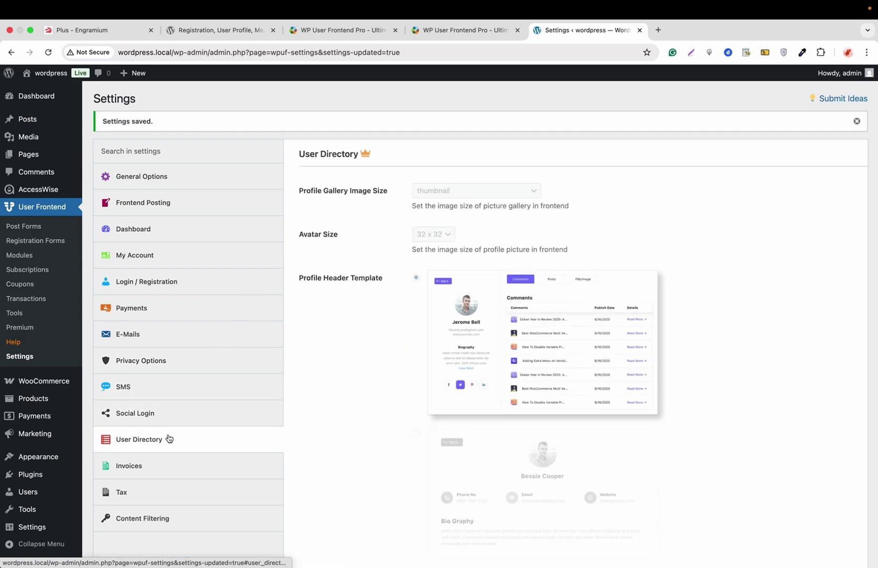
left_click(161, 465)
left_click(152, 491)
left_click(152, 517)
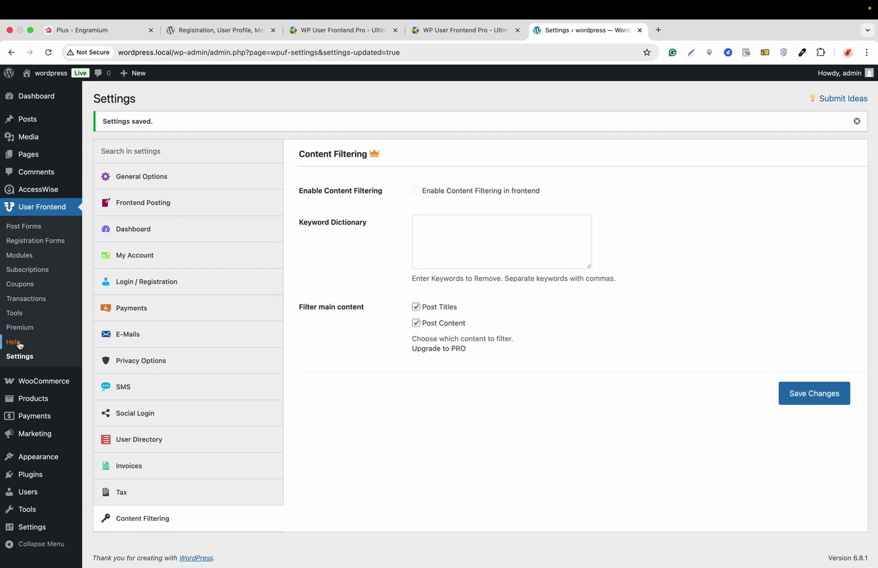
View the User Frontend Help guide, then the Premium page's Registration Form Builder section
left_click(18, 343)
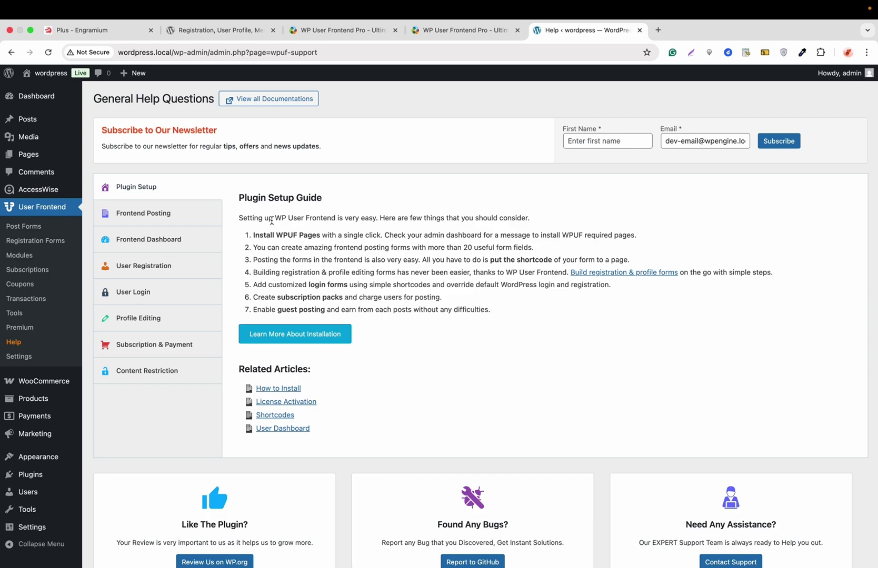
left_click(21, 328)
scroll(239, 240, "down", 6)
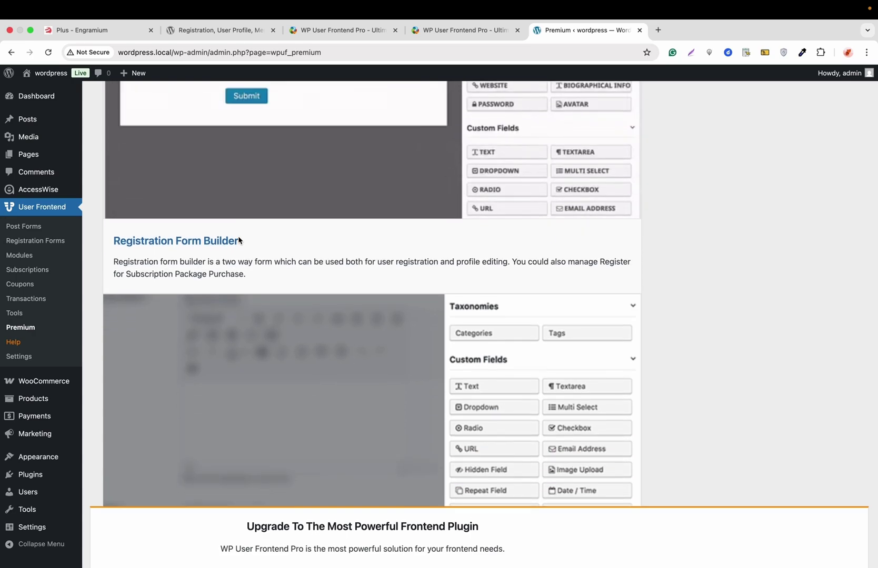
Check the Tools page's Import and Export tabs; no post or registration forms to export yet
left_click(13, 314)
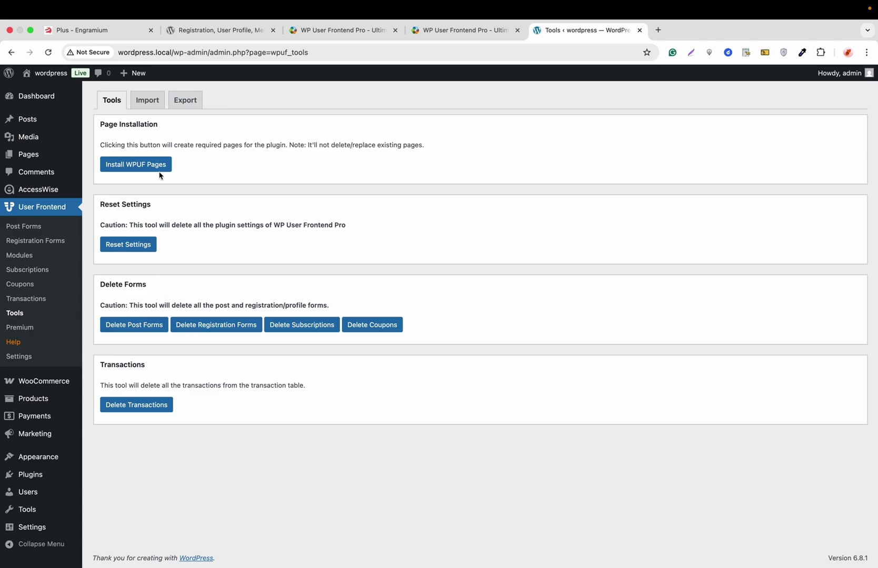
left_click(143, 107)
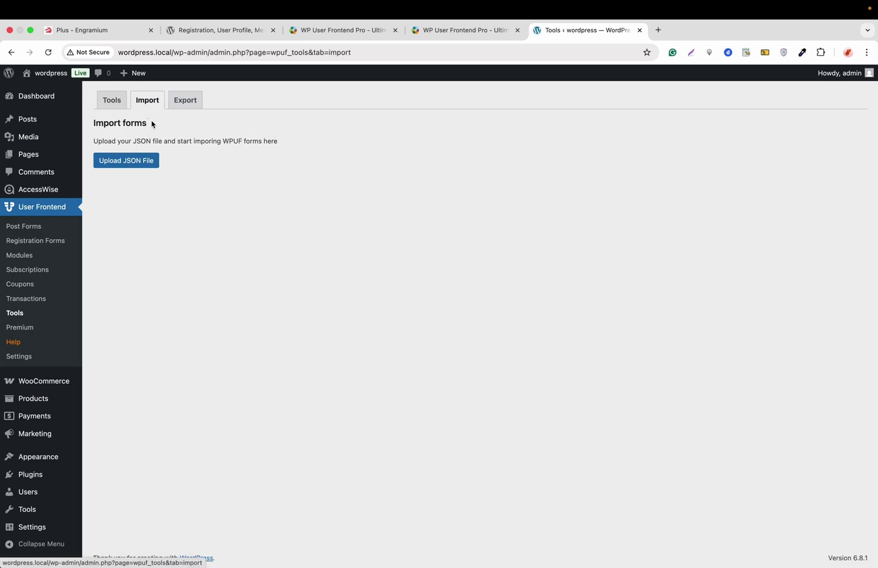
left_click(188, 104)
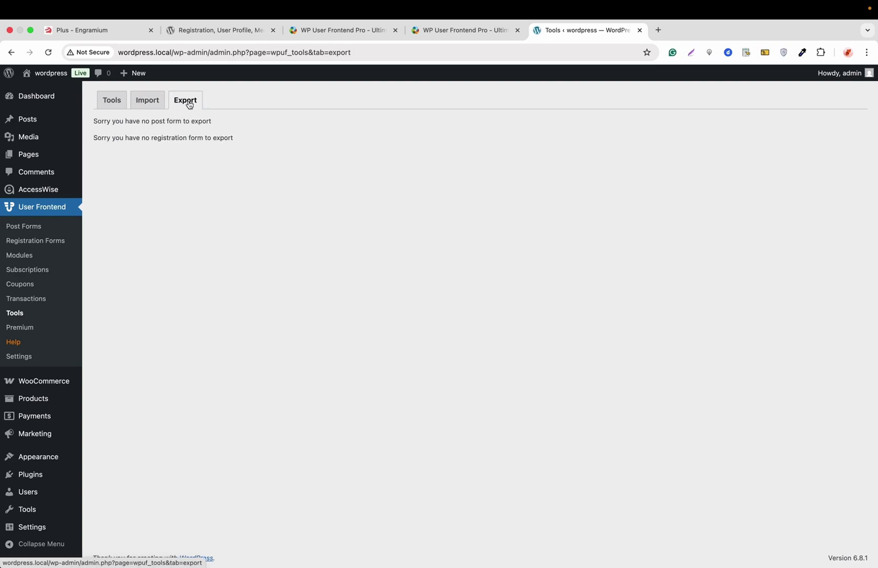
Browse Transactions, Coupons, Subscriptions and Modules, ending on Registration Forms with the [wpuf-registration] shortcode
left_click(33, 300)
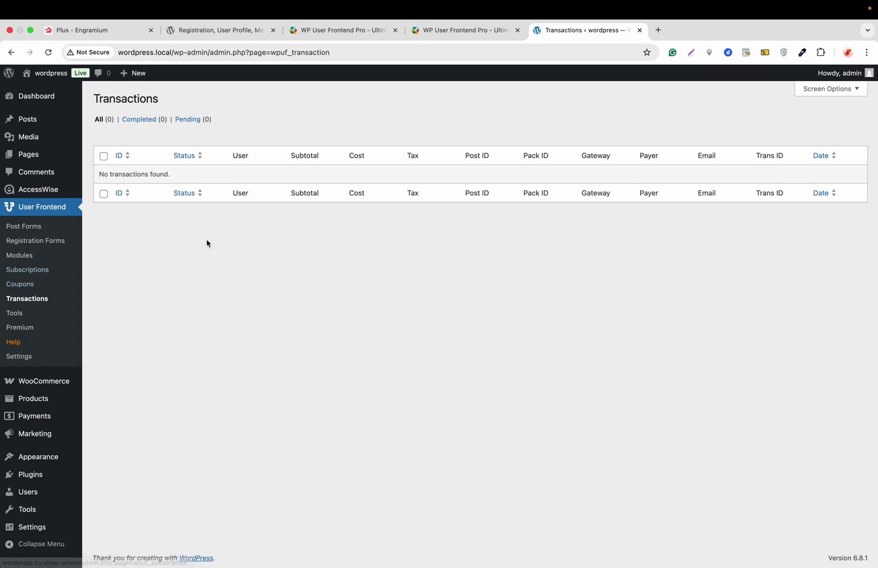
left_click(31, 285)
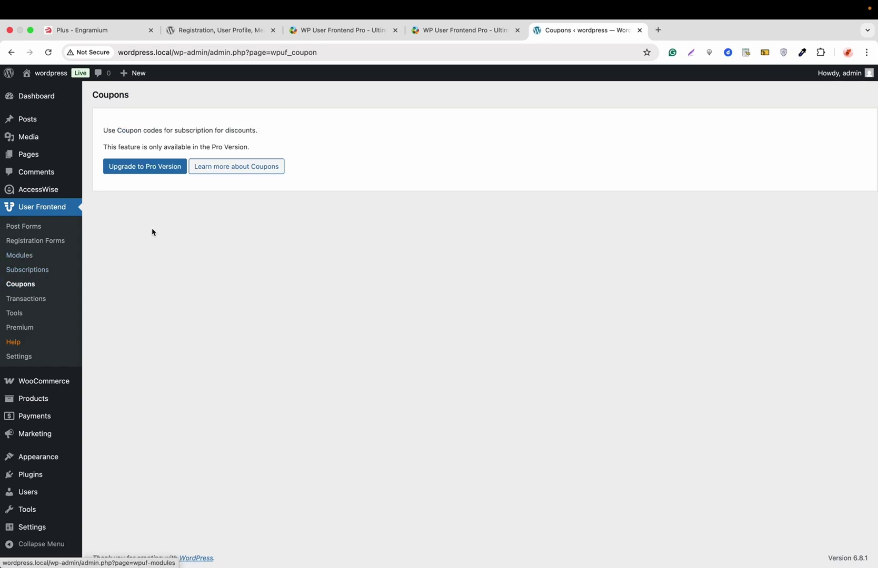
left_click(41, 269)
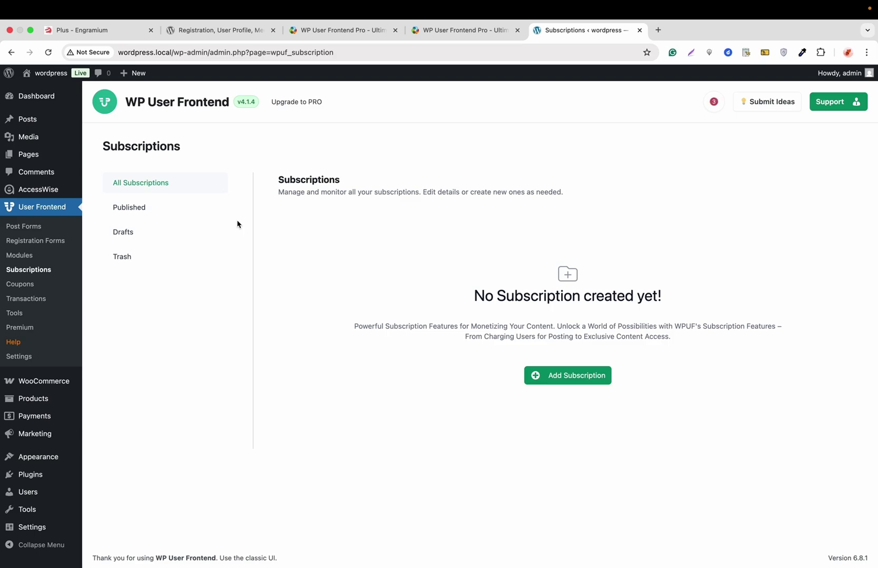
left_click(25, 256)
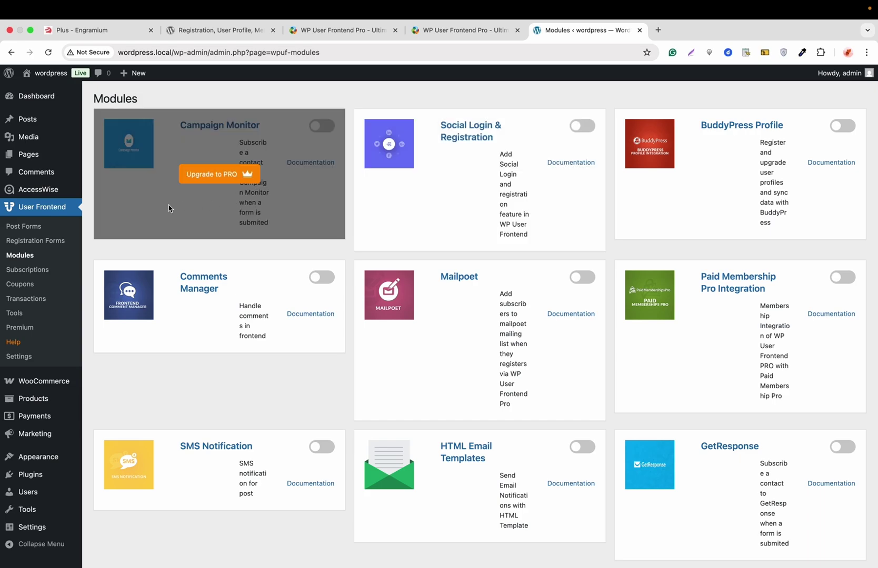
left_click(49, 242)
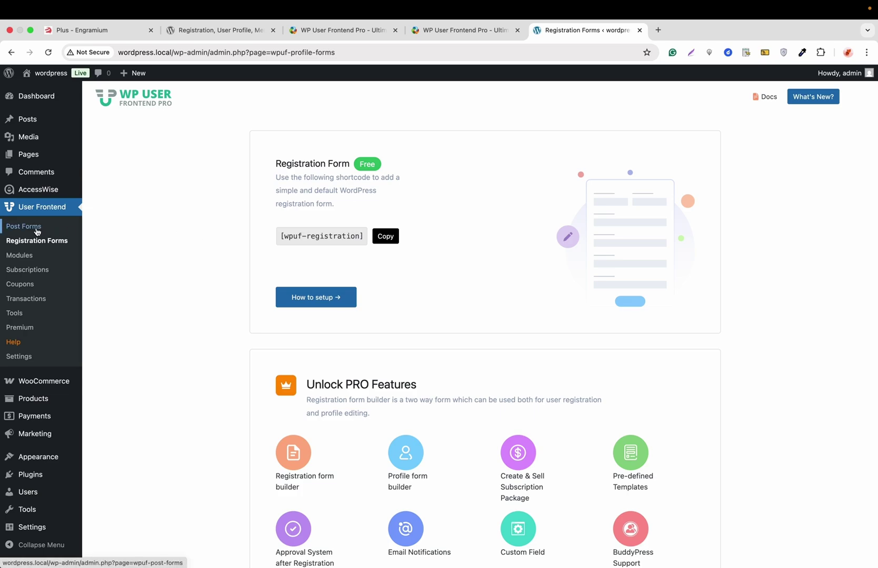
From the Post Forms list, add a new form using the Blank Form template
left_click(36, 232)
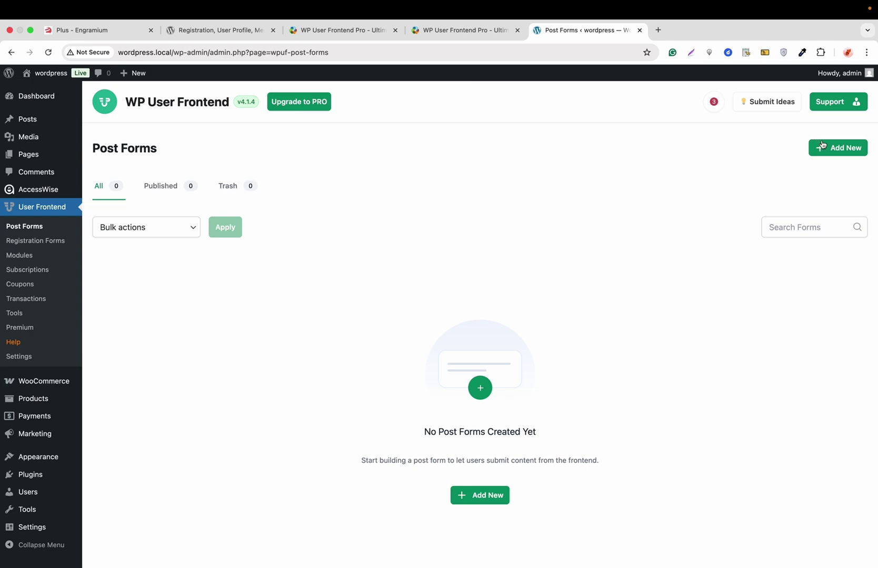
left_click(842, 152)
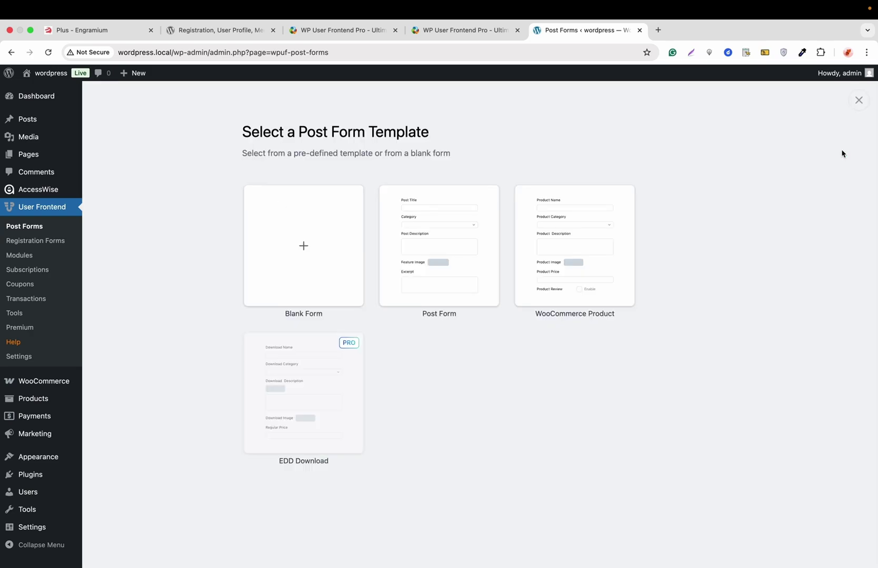
mouse_move(363, 244)
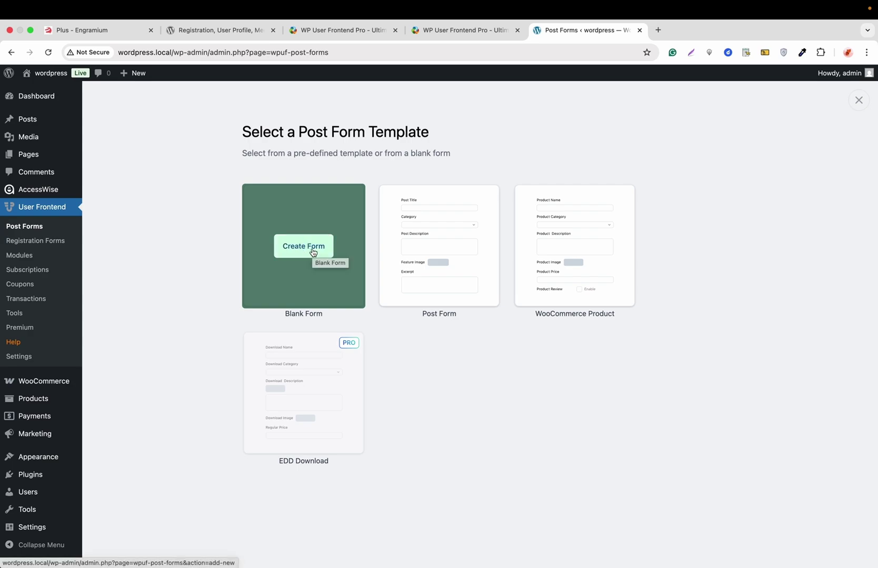
mouse_move(451, 254)
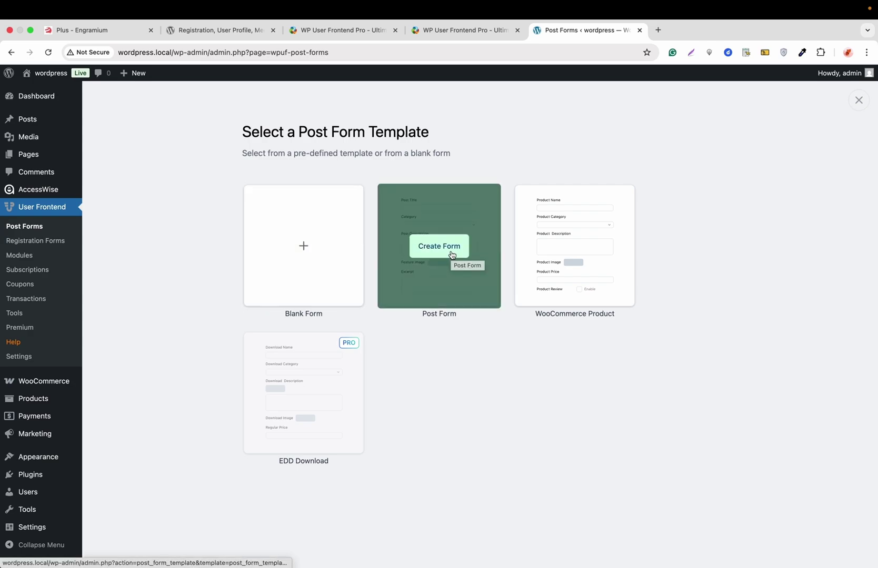
mouse_move(559, 249)
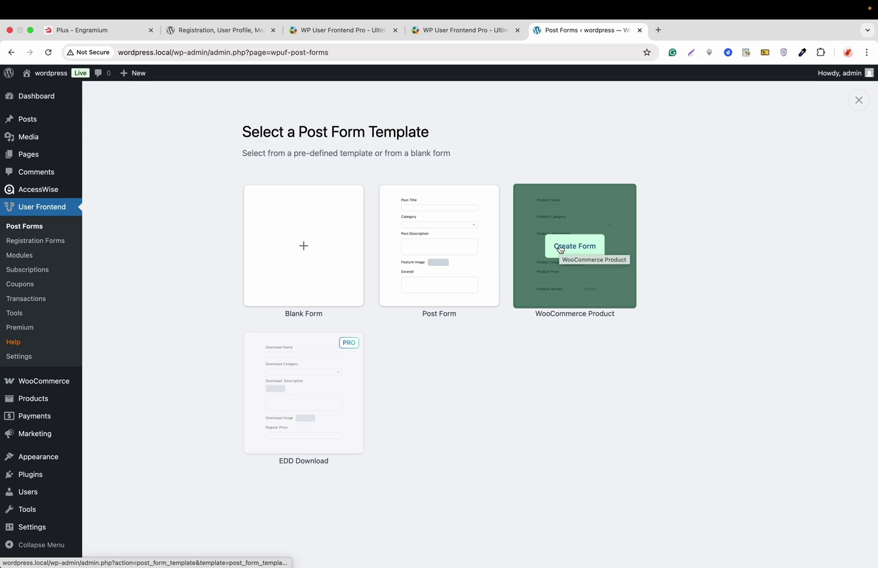
mouse_move(295, 395)
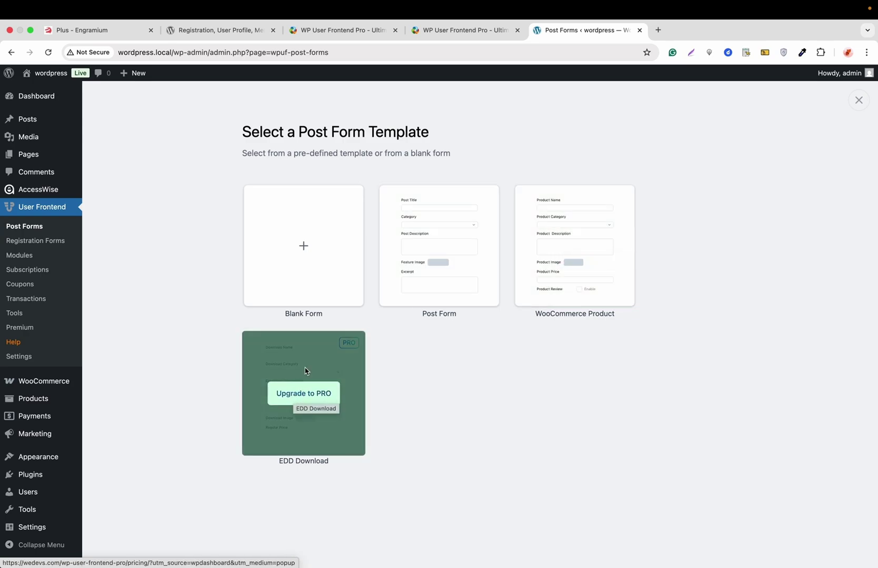
mouse_move(314, 268)
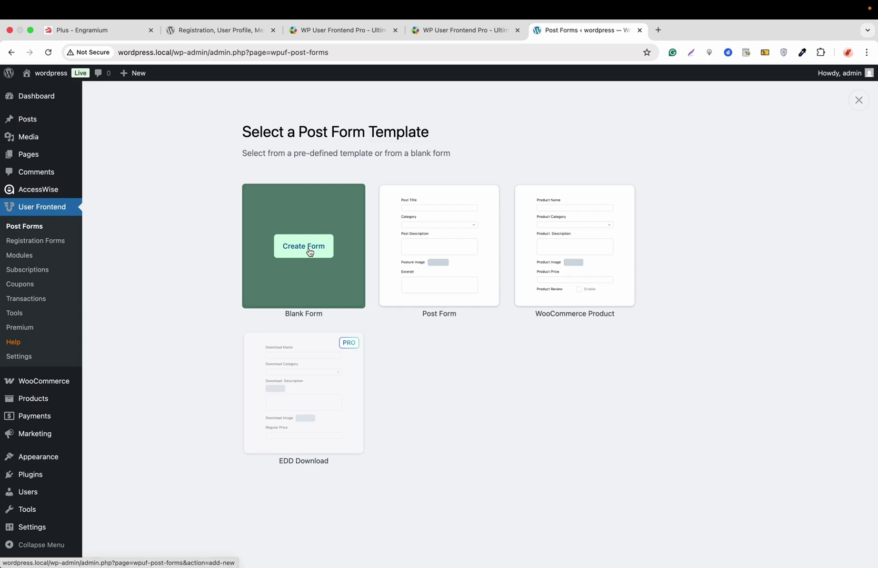
left_click(309, 252)
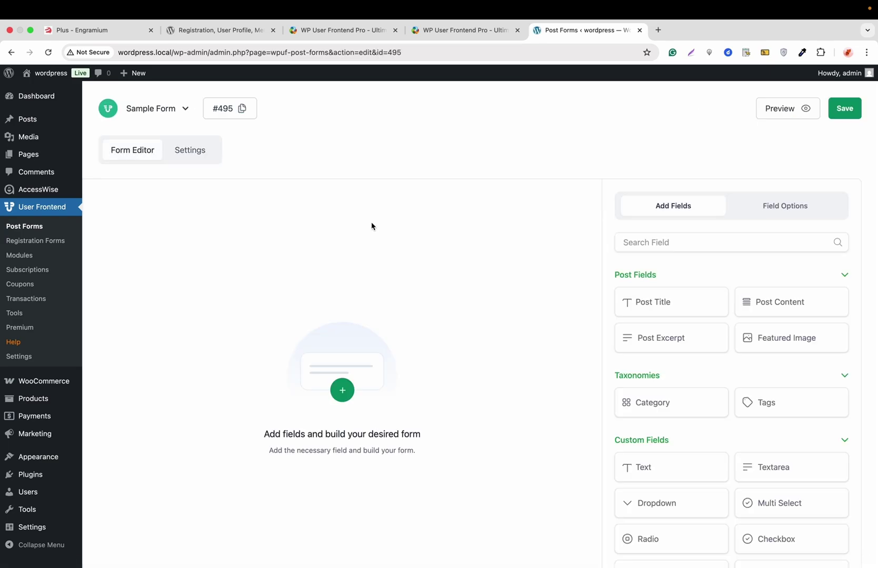
Rename the form from Sample Form to 'Test form'
left_click(162, 109)
key("super+a")
key("BackSpace")
type("Test form")
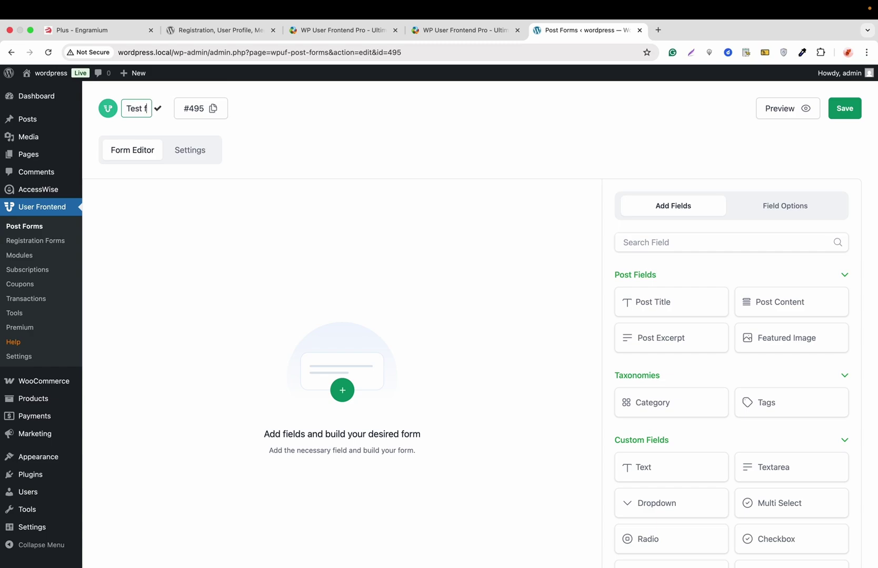
left_click(172, 111)
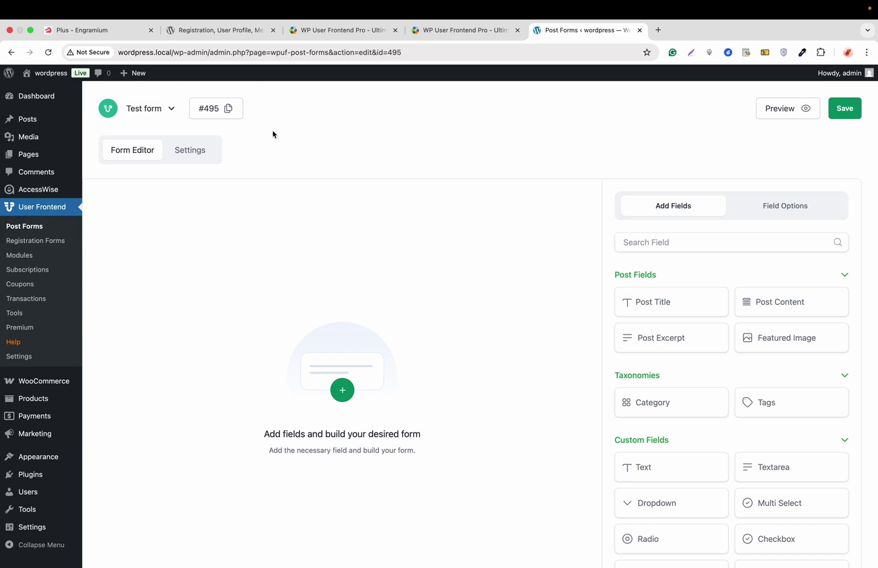
Add Post Title, Post Content, Post Excerpt, Featured Image and a Text custom field
left_click(644, 300)
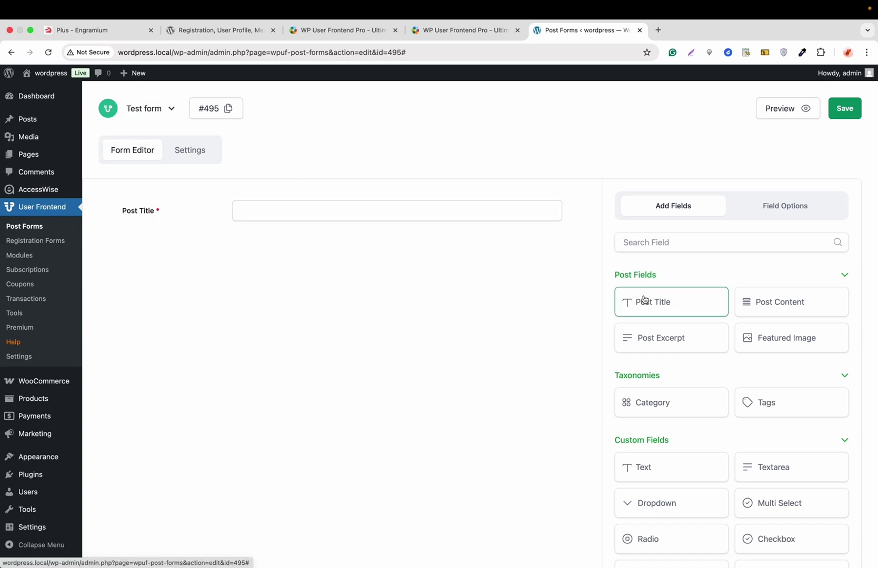
mouse_move(380, 214)
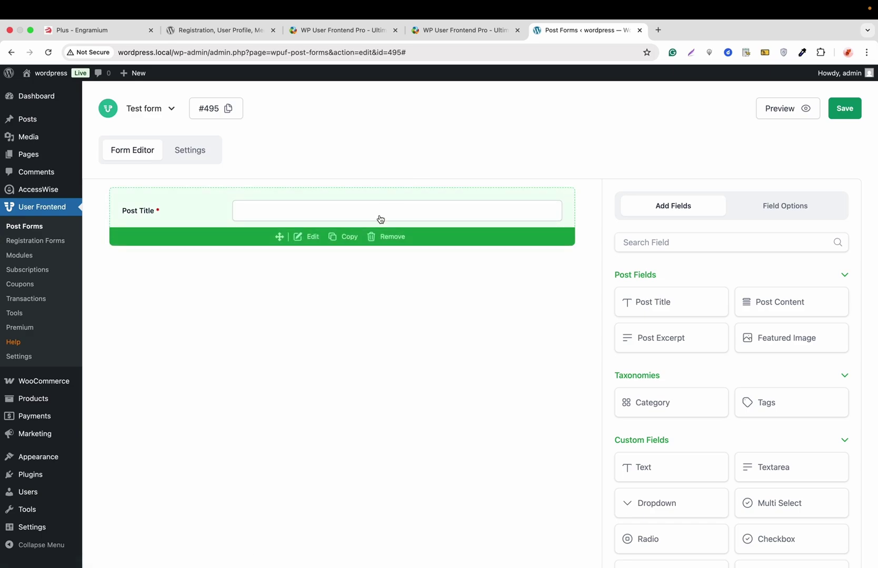
left_click_drag(772, 302, 404, 257)
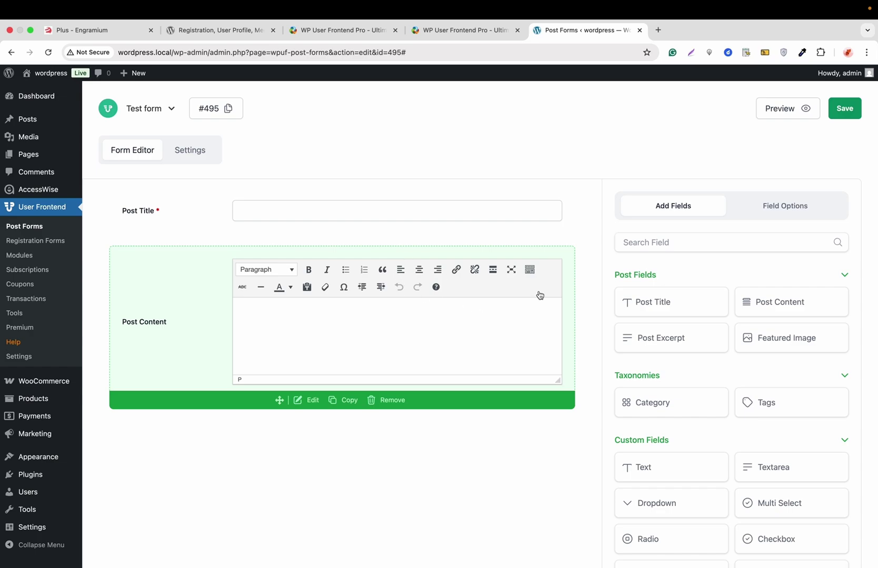
left_click(666, 342)
left_click(772, 340)
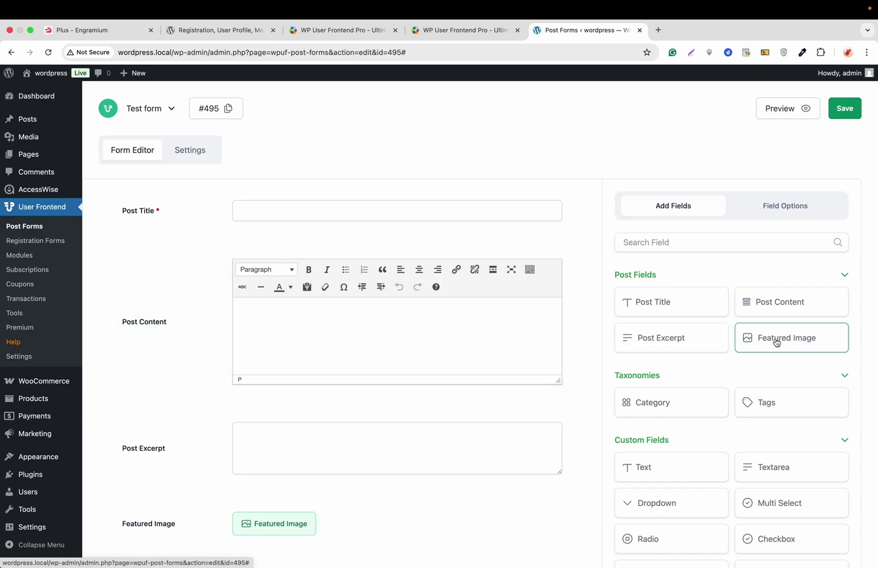
left_click(664, 467)
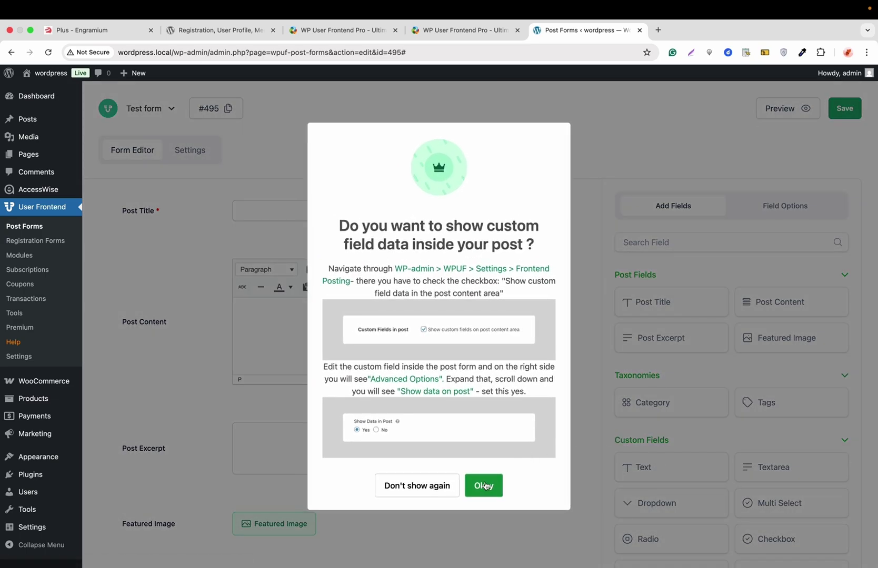
left_click(435, 485)
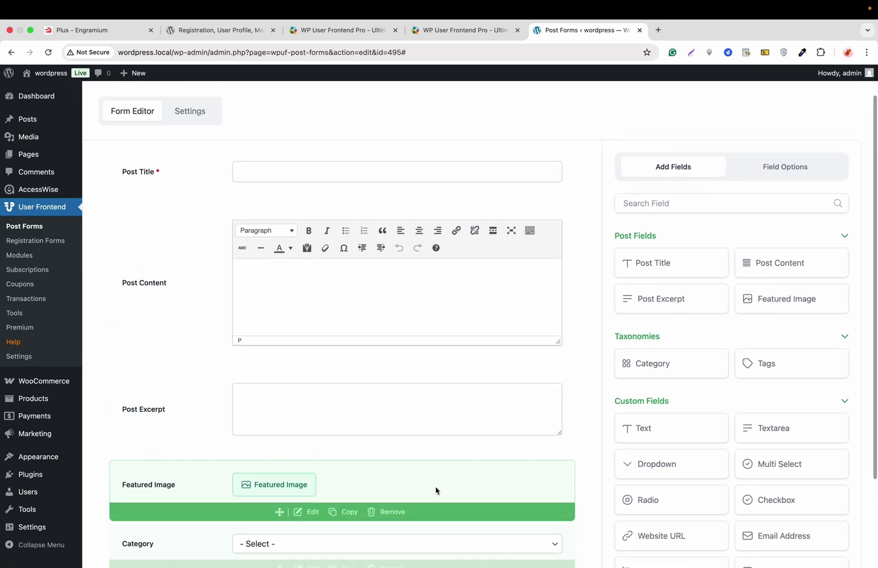
Try duplicating the Post Title field and acknowledge the duplicate-field warning
scroll(436, 491, "up", 2)
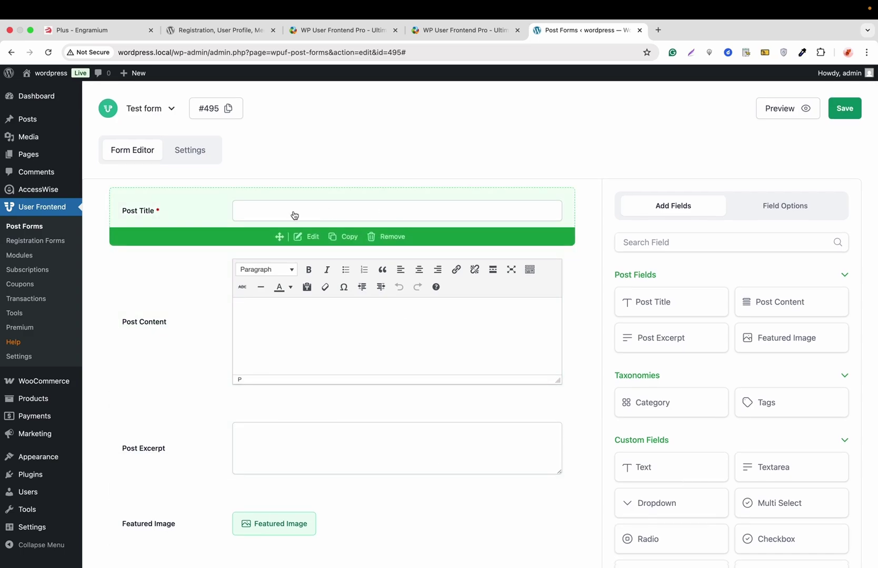
scroll(237, 316, "down", 2)
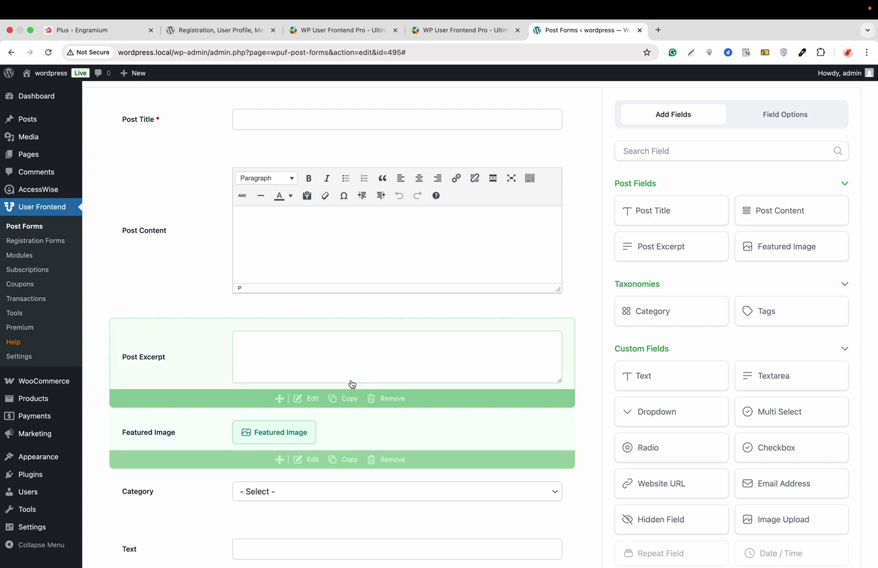
scroll(353, 376, "up", 3)
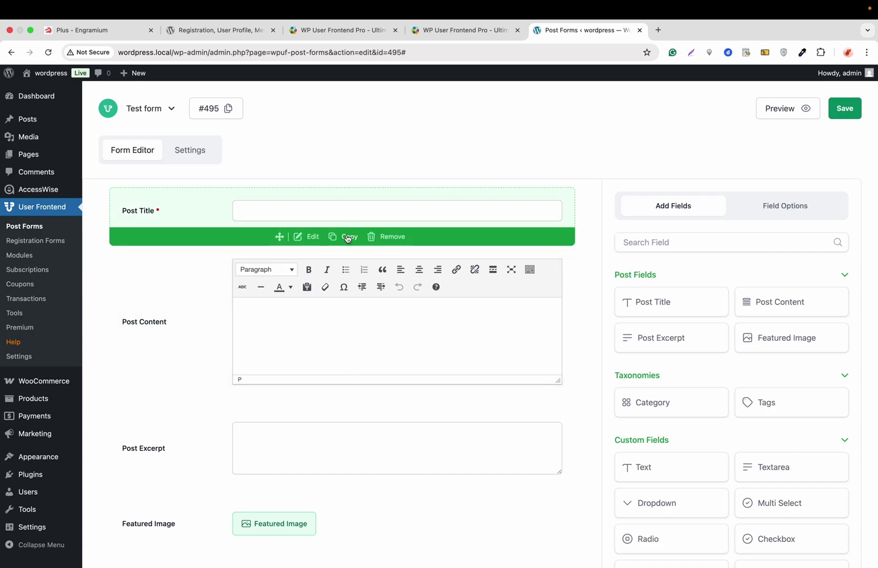
left_click(347, 238)
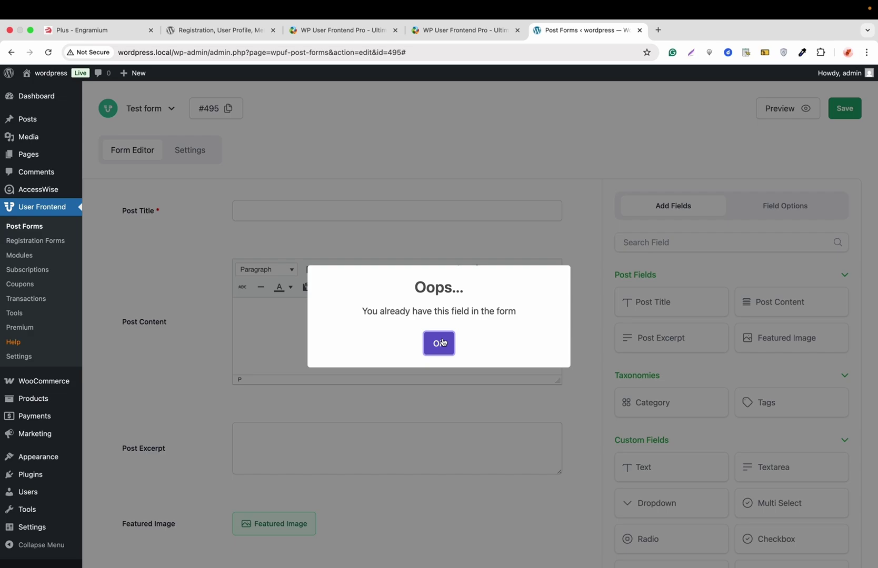
left_click(442, 342)
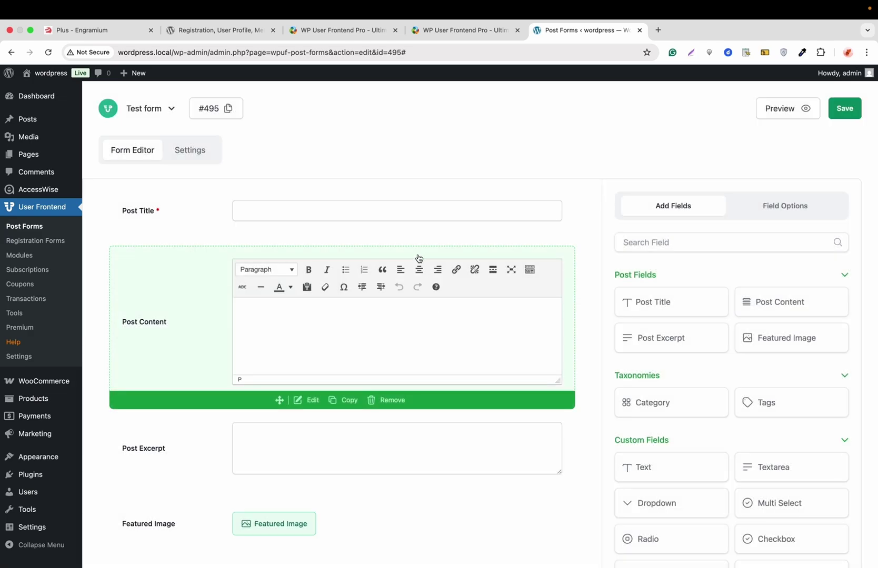
Move Post Title below Post Content and open Post Content's field options
scroll(417, 242, "down", 3)
scroll(416, 244, "up", 3)
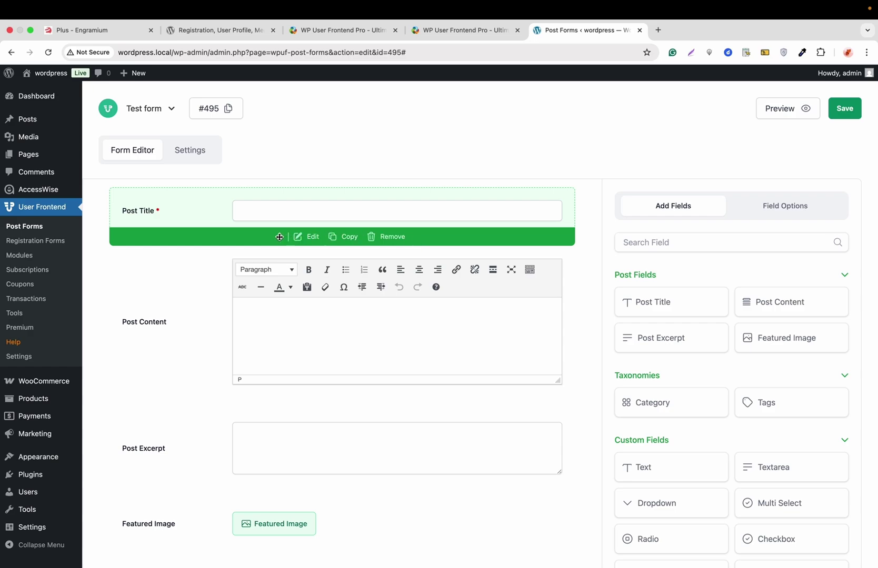
left_click_drag(279, 237, 288, 357)
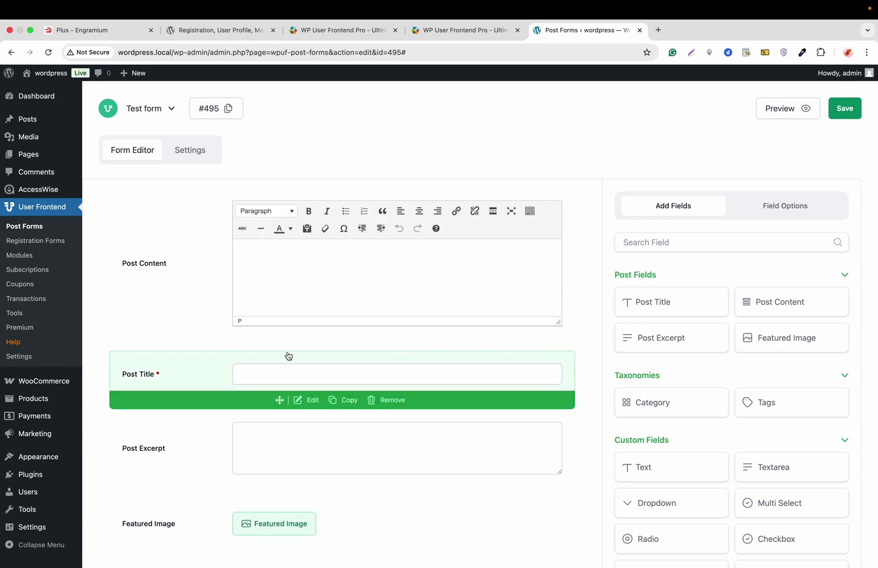
scroll(289, 347, "down", 1)
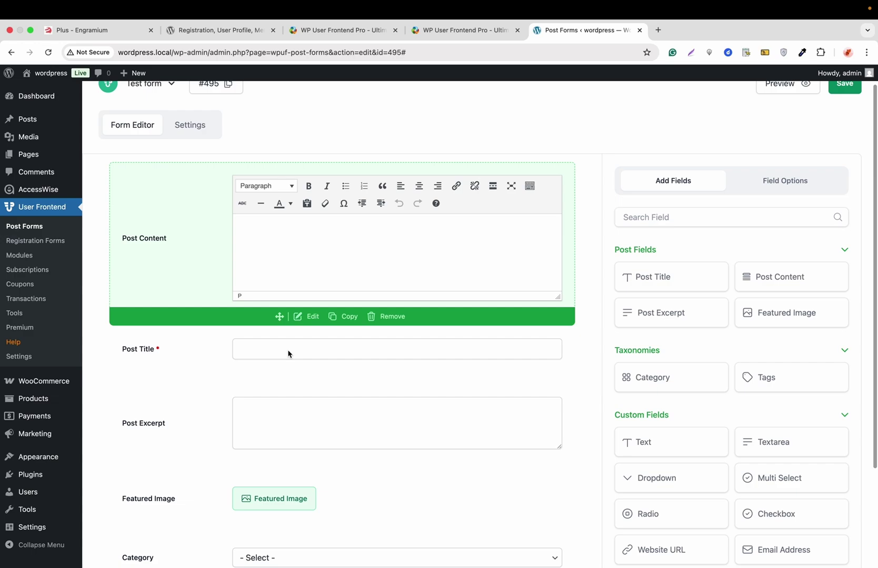
left_click(312, 317)
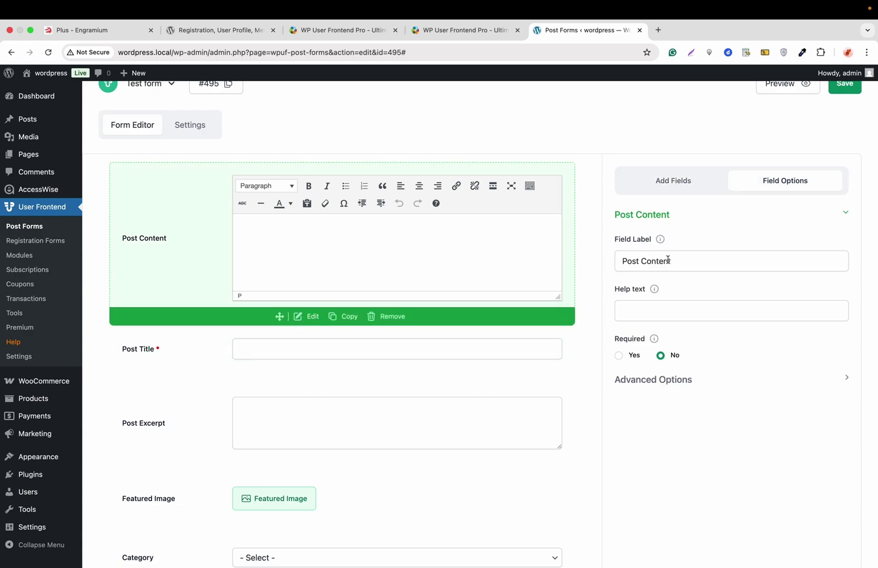
Rename the Post Content field label to 'Post Content Changed' and save the form
type("Changed")
scroll(697, 235, "up", 1)
left_click(845, 110)
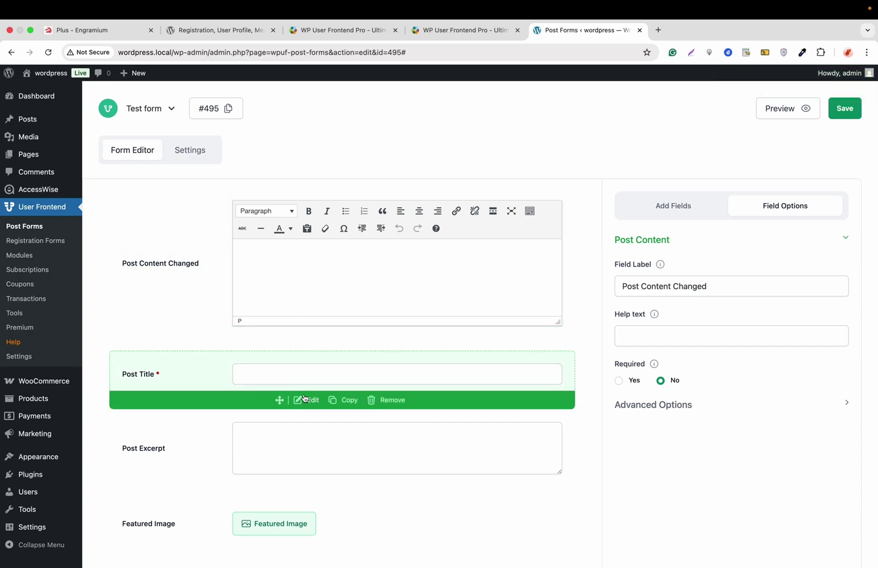
Review Post Title's advanced options and the form's General post settings
left_click(308, 401)
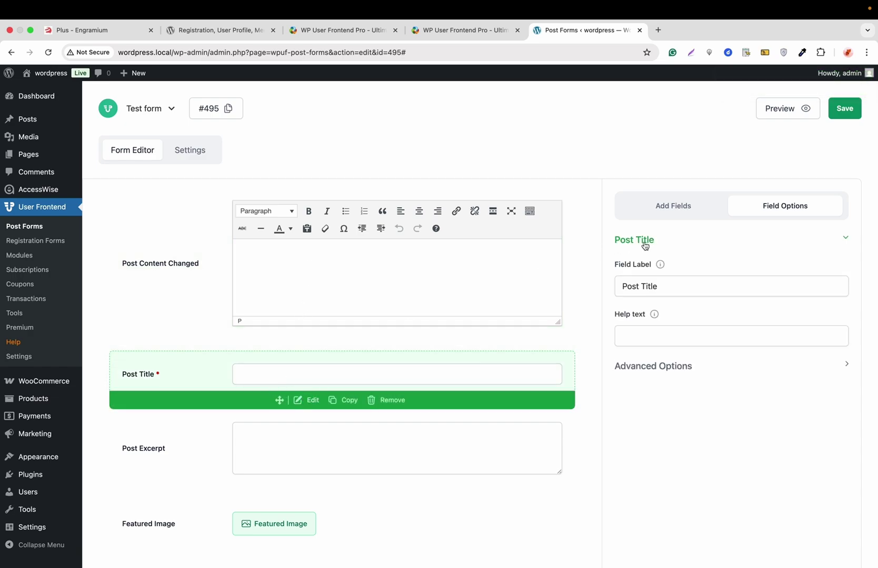
left_click(650, 365)
scroll(650, 368, "down", 5)
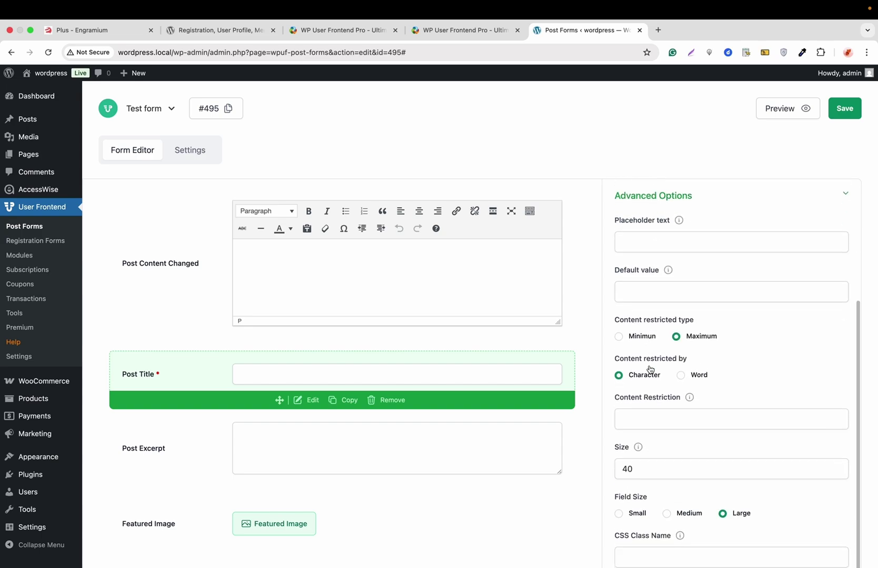
scroll(650, 368, "up", 5)
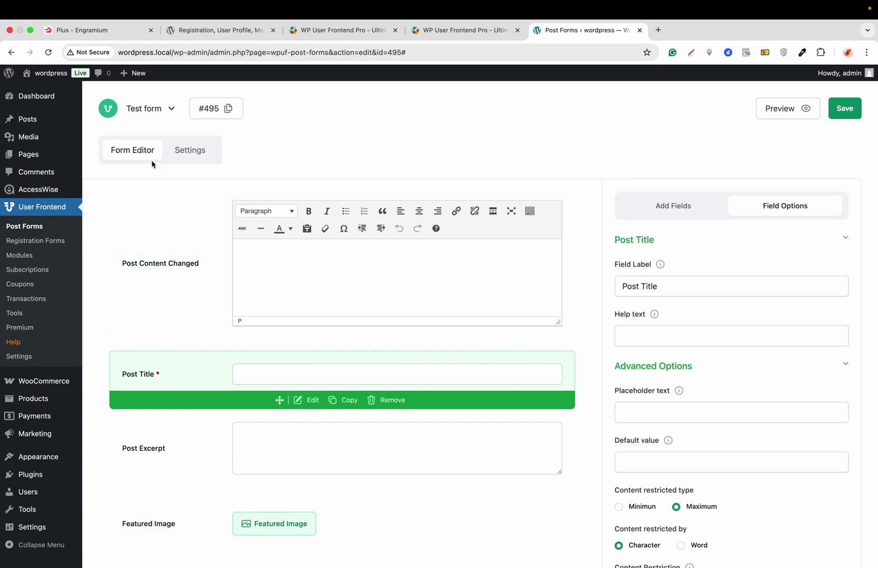
left_click(188, 157)
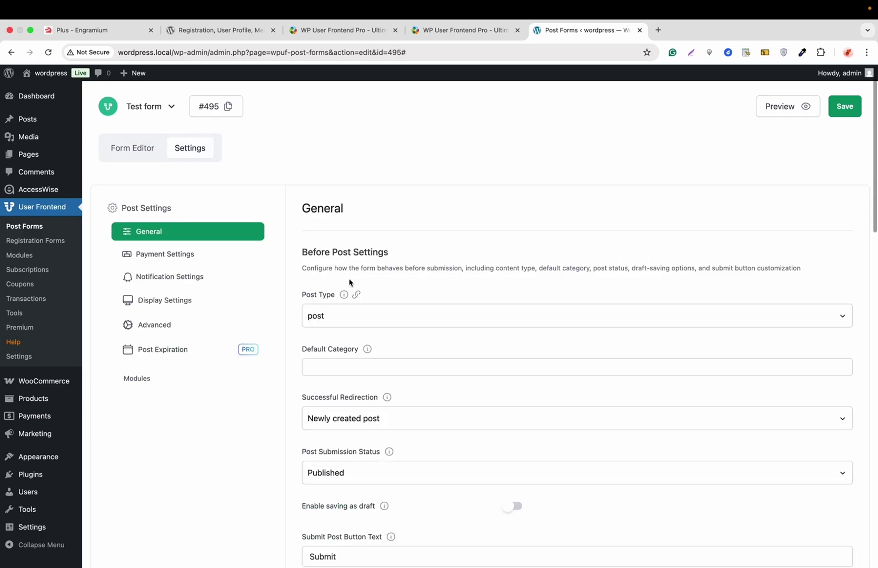
Scroll through the Test form's General post settings
scroll(350, 281, "down", 2)
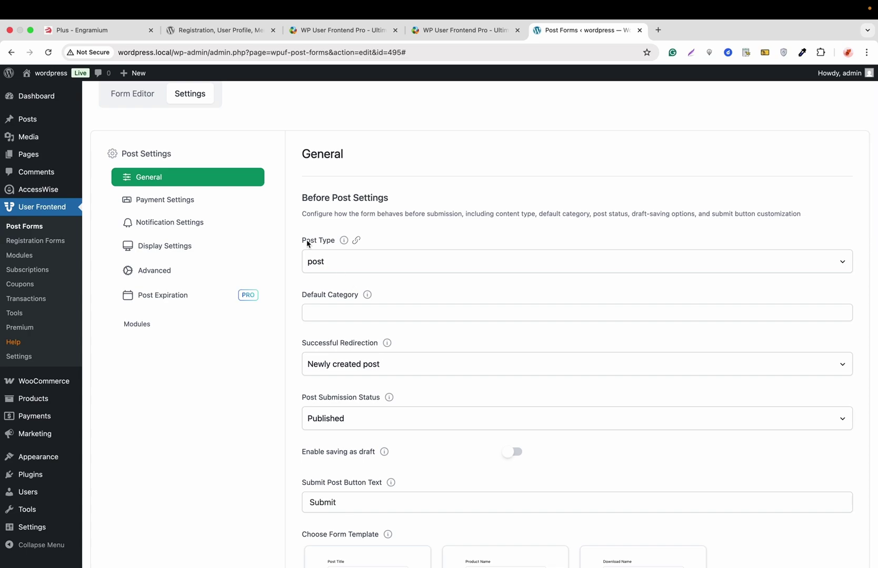
scroll(337, 298, "down", 2)
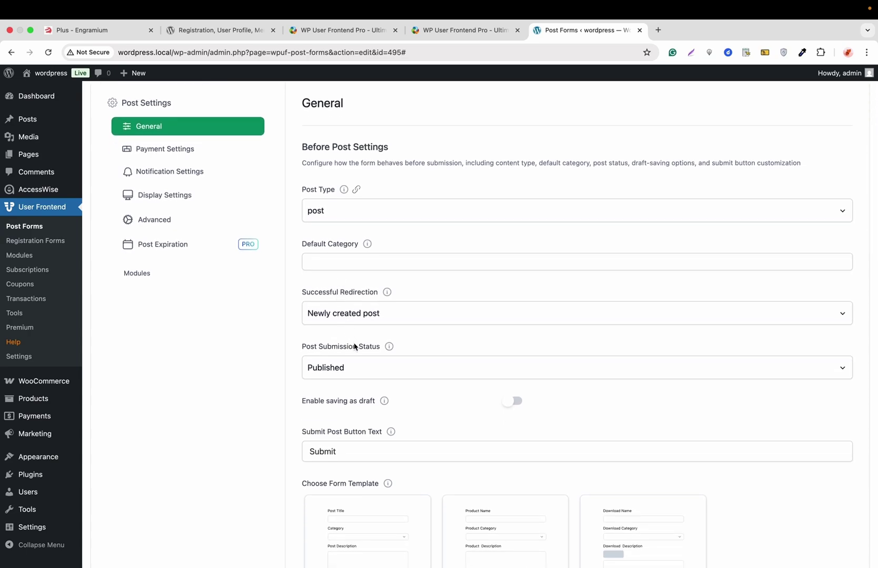
scroll(356, 362, "down", 3)
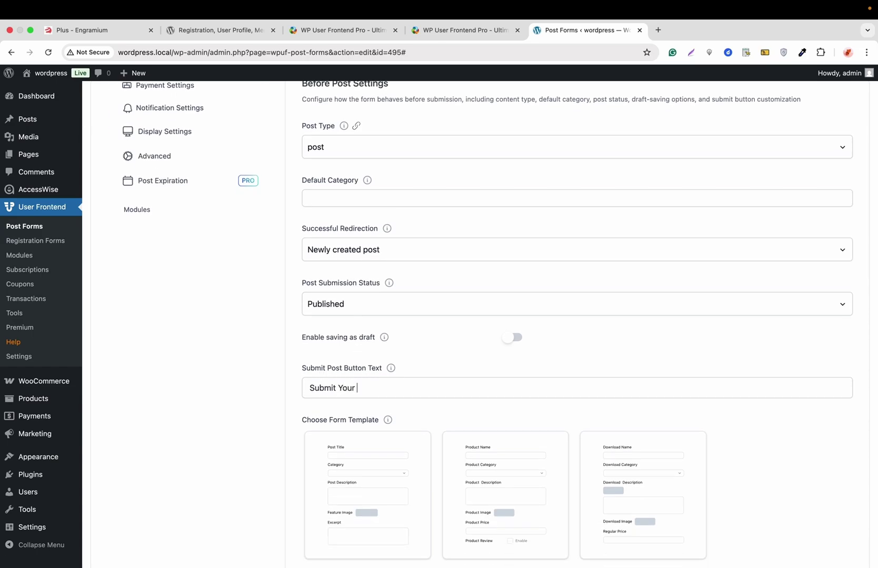
scroll(577, 324, "down", 10)
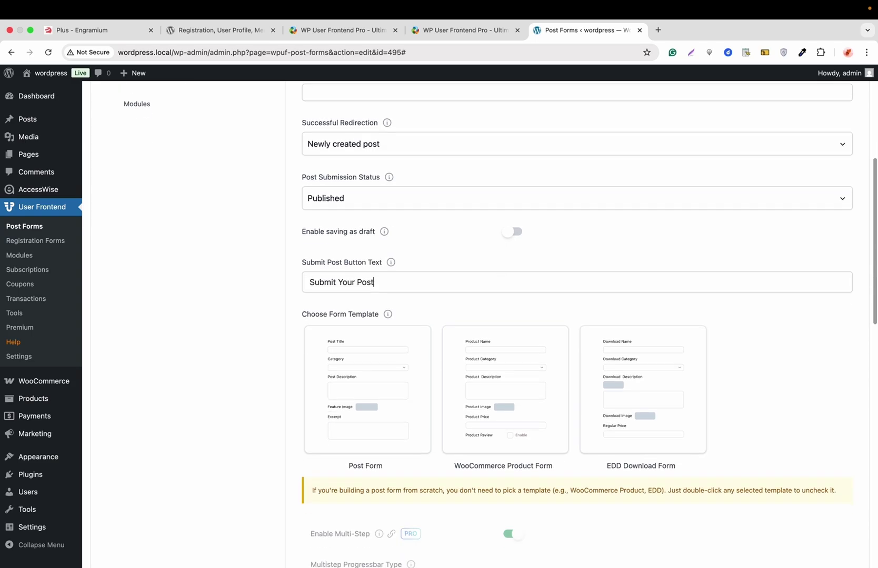
scroll(265, 341, "up", 1)
scroll(264, 341, "down", 3)
scroll(264, 341, "up", 20)
scroll(265, 341, "up", 2)
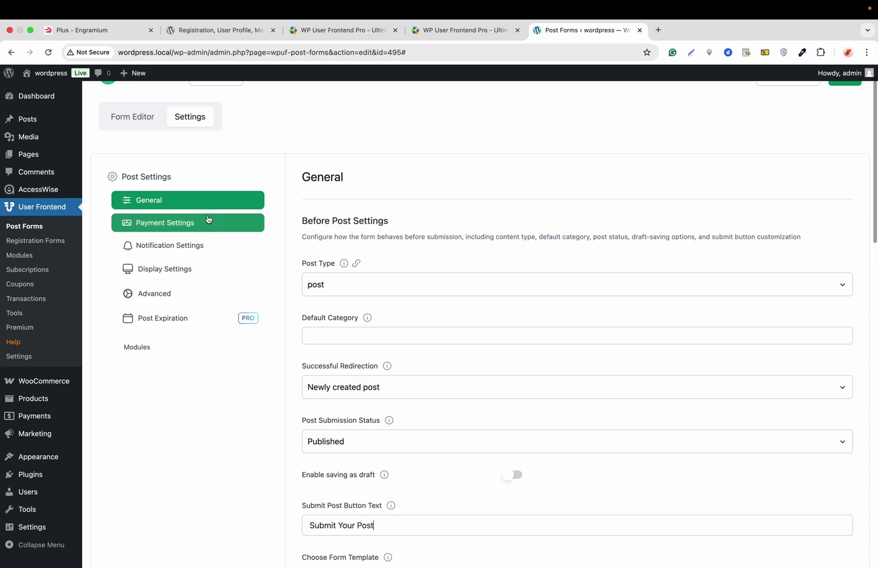
Browse the Payment, Notification, Display, Advanced and Post Expiration settings
left_click(195, 226)
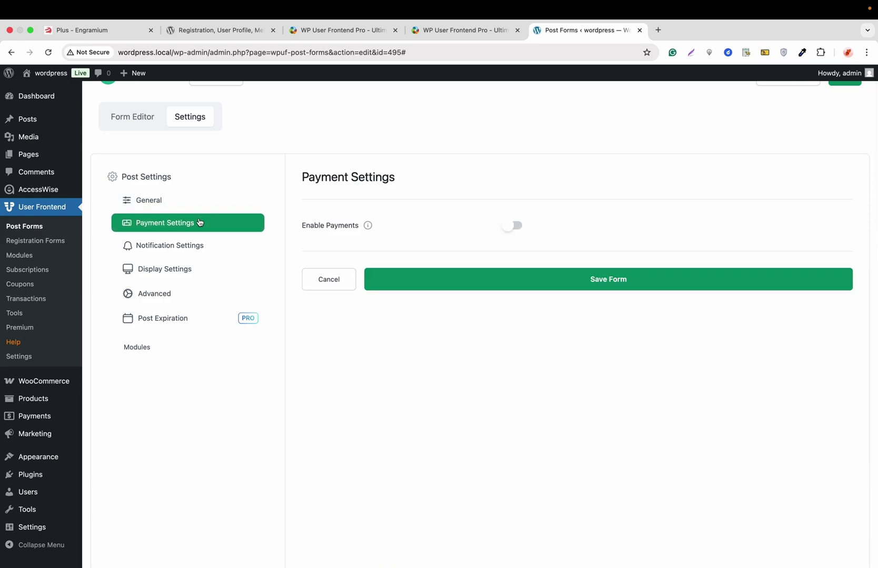
left_click(191, 247)
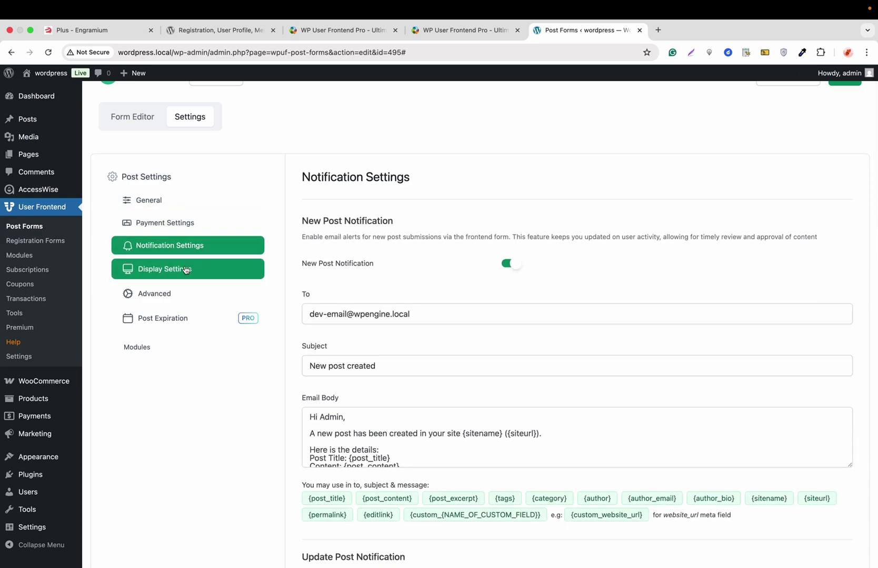
left_click(186, 269)
left_click(163, 294)
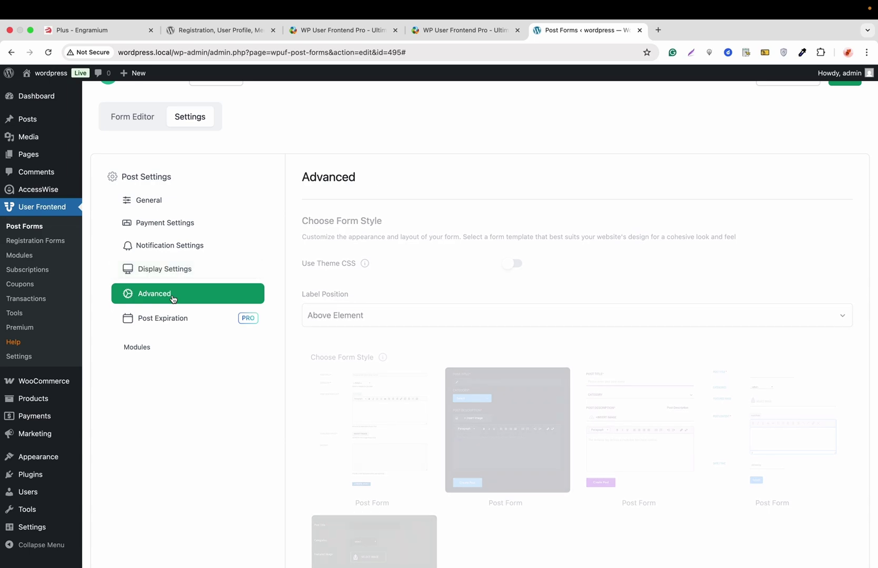
left_click(173, 325)
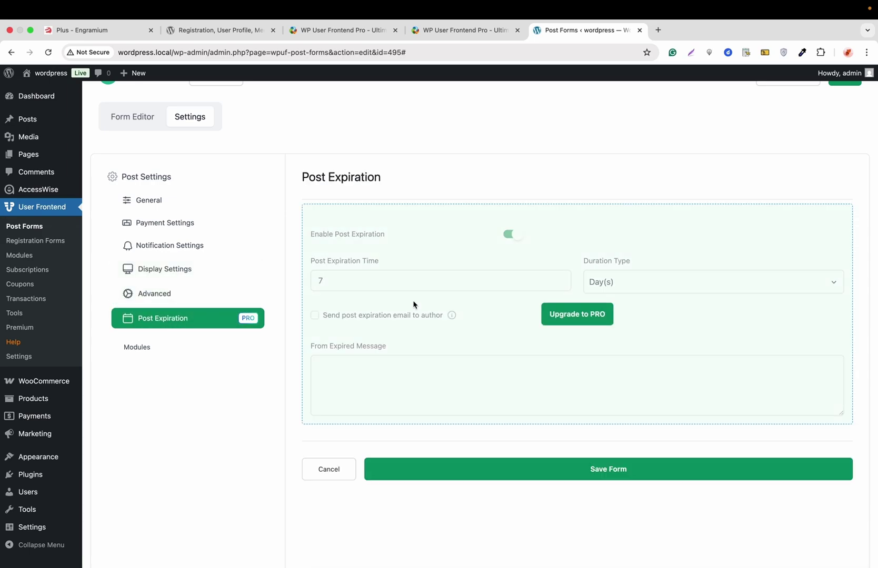
Back in the Form Editor, copy the #495 form shortcode
scroll(316, 226, "up", 2)
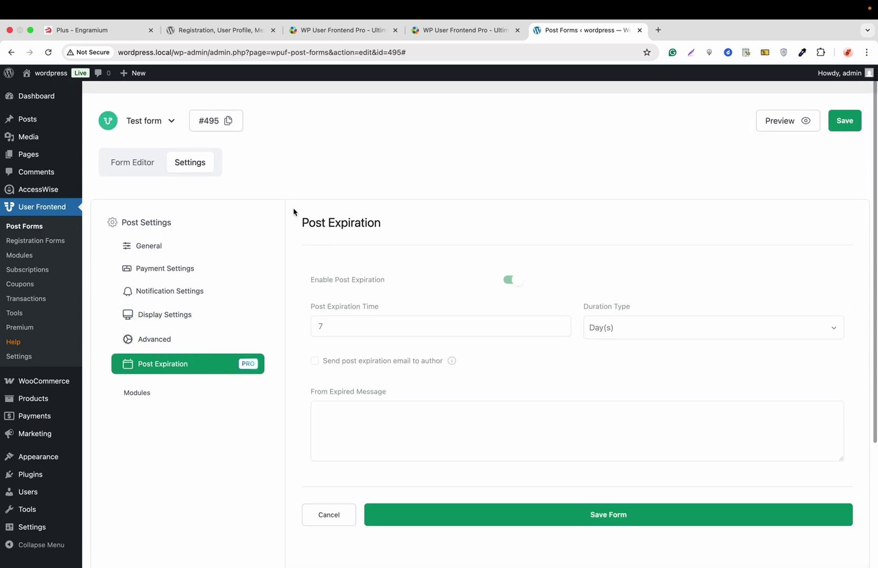
left_click(148, 161)
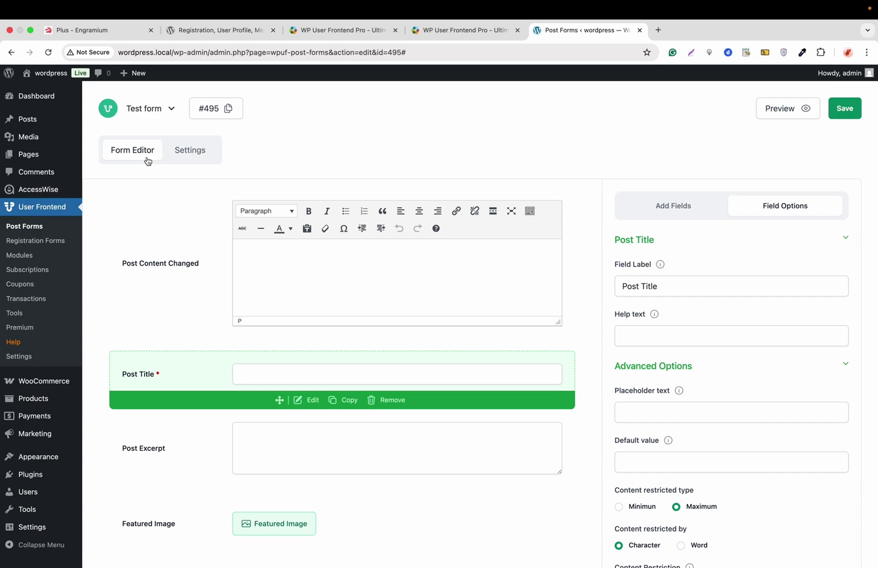
left_click(218, 112)
Start a new page in another tab titled 'This is our post form'
mouse_move(43, 154)
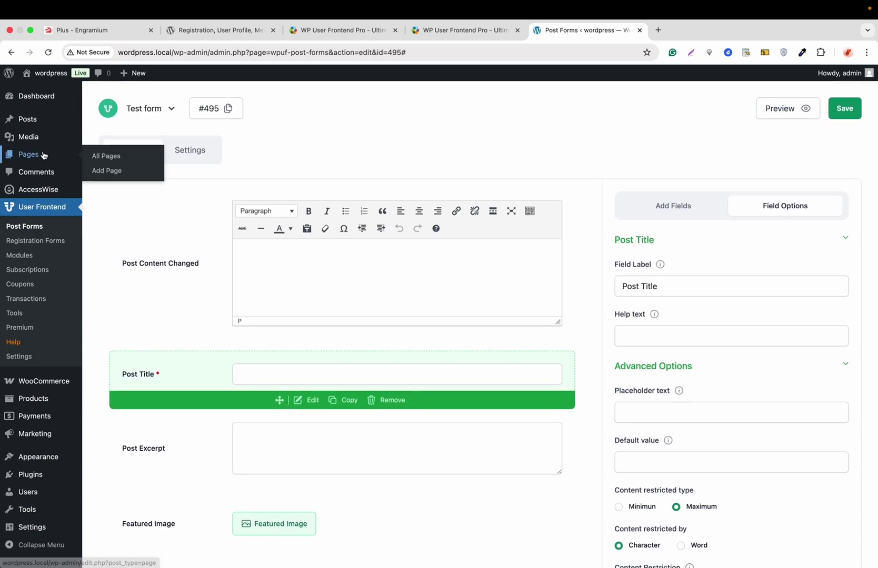
right_click(110, 174)
left_click(138, 171)
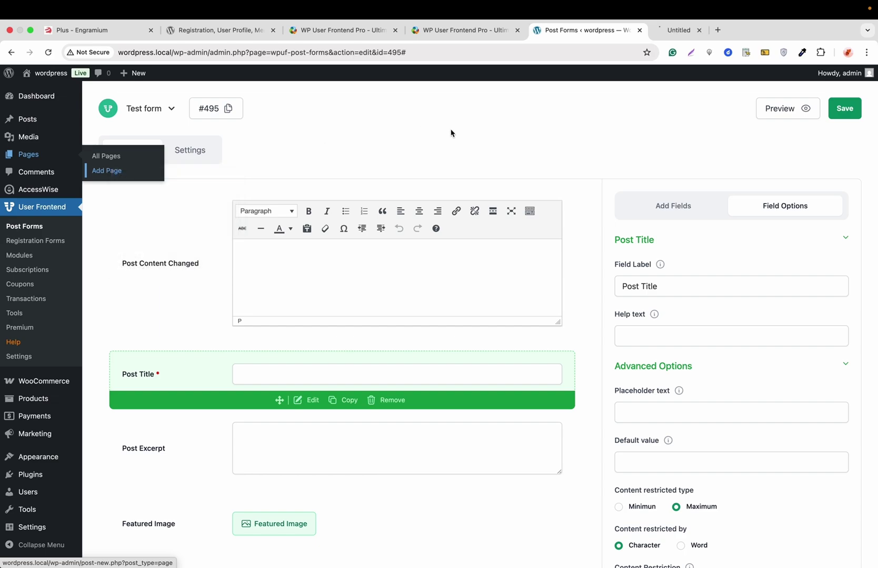
left_click(678, 32)
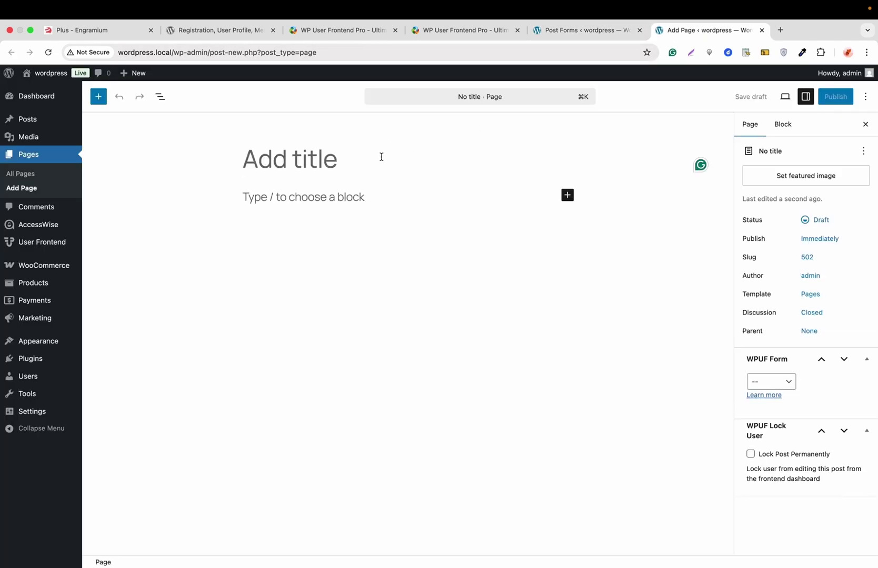
type("This is our")
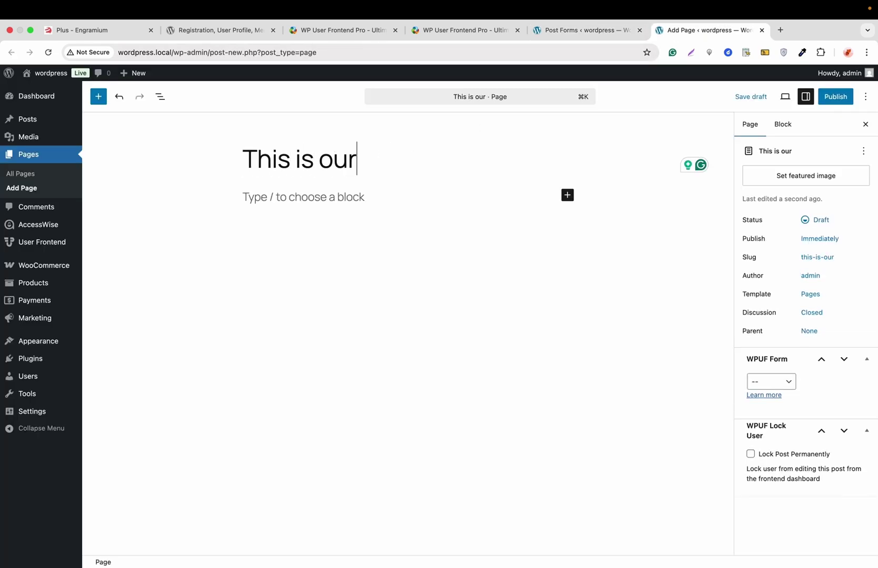
type(" post form")
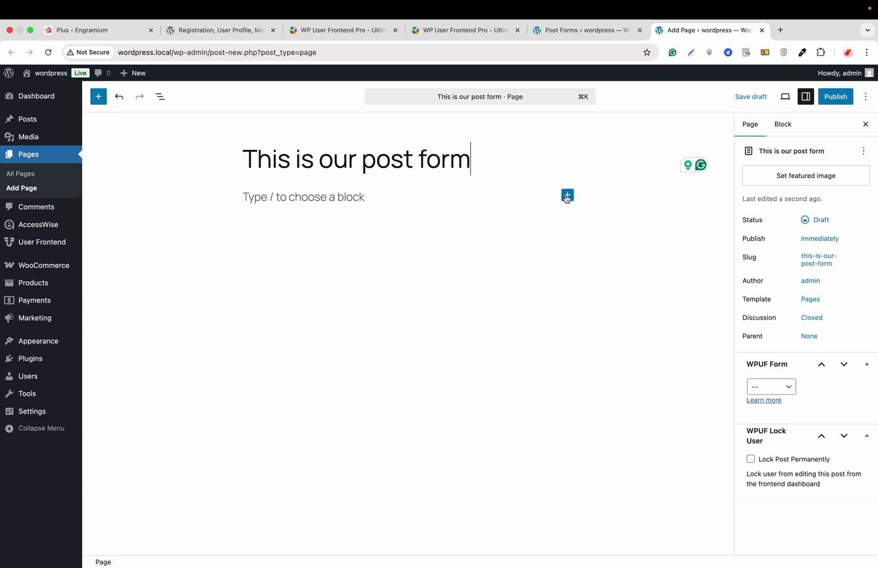
Add a Shortcode block with the pasted form shortcode and publish the page
left_click(567, 195)
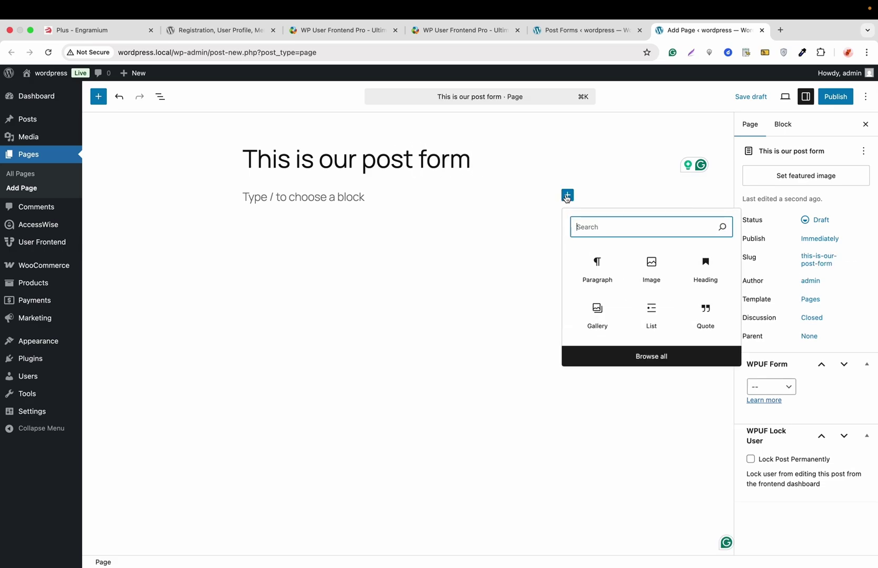
type("short")
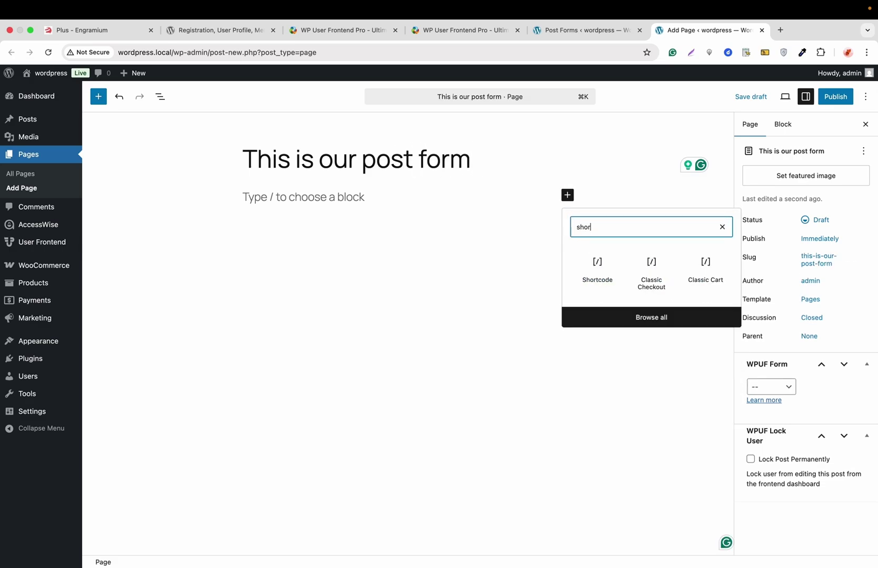
left_click(598, 274)
key("super+v")
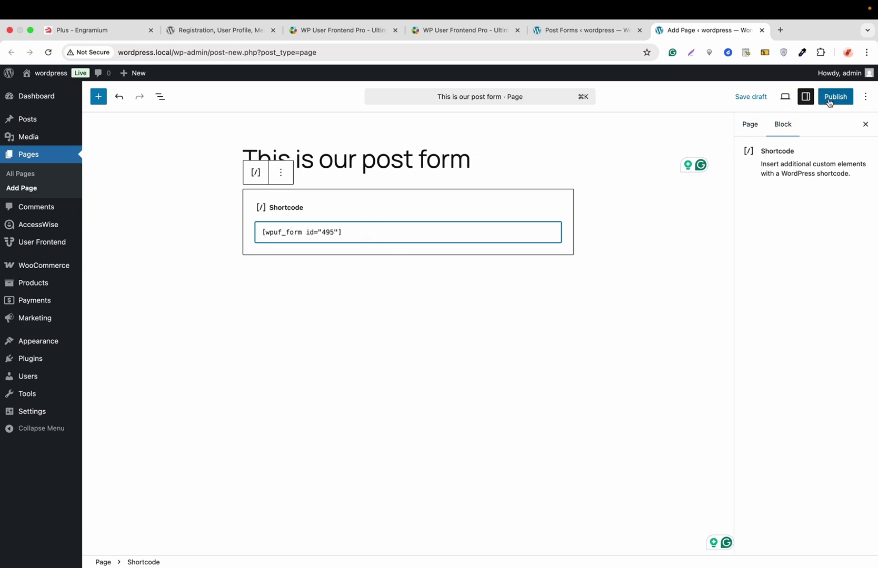
left_click(829, 102)
left_click(829, 103)
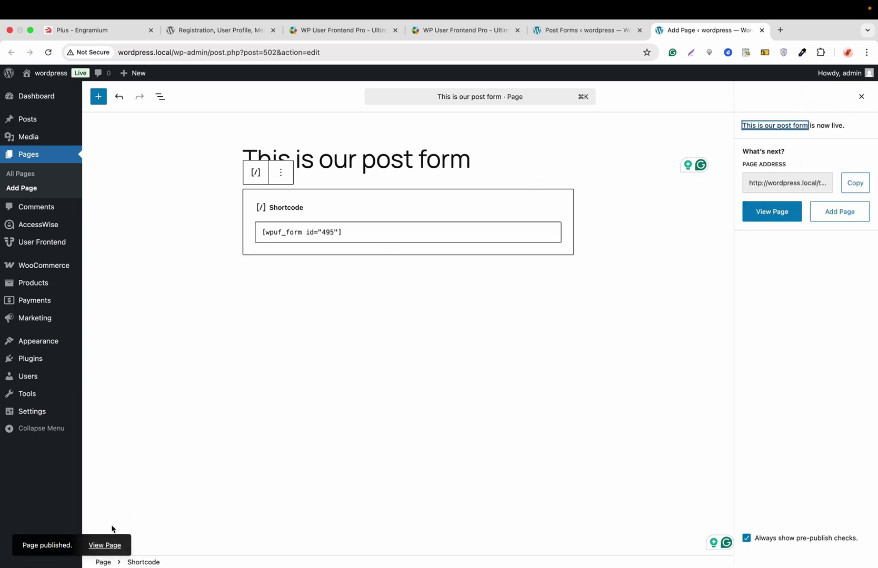
View the published form page in a new tab and scroll through it
right_click(108, 545)
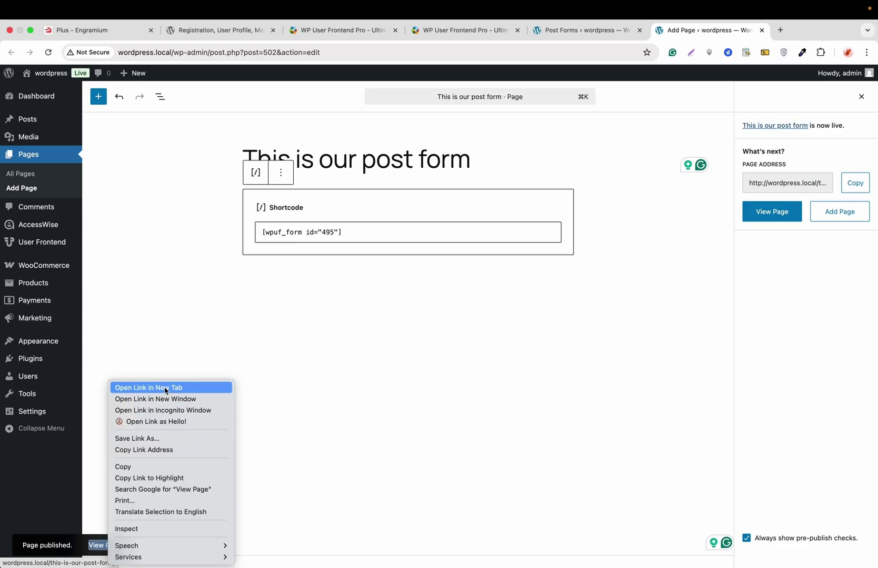
left_click(166, 388)
left_click(739, 31)
scroll(474, 238, "down", 10)
scroll(474, 236, "down", 5)
scroll(474, 235, "up", 15)
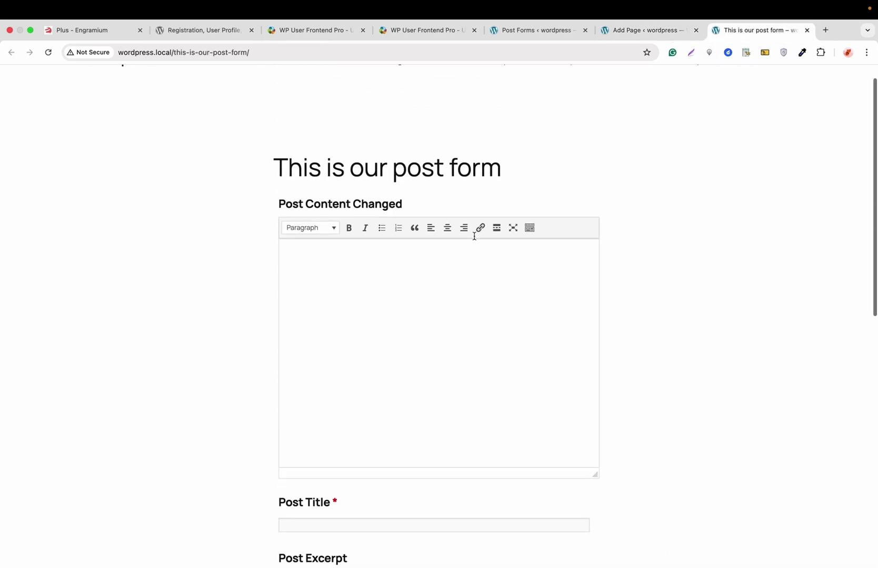
Re-save the Post name permalink structure in Settings > Permalinks
left_click(623, 32)
mouse_move(52, 413)
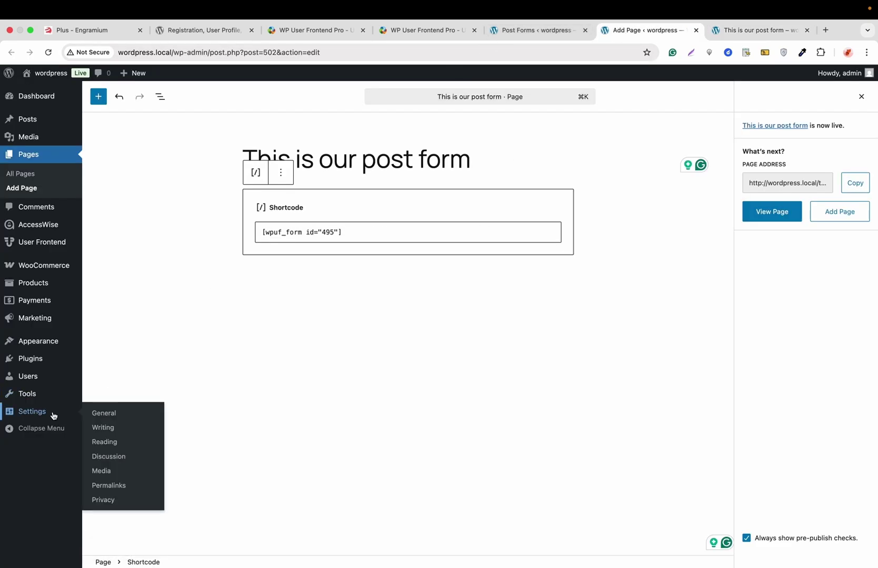
left_click(104, 487)
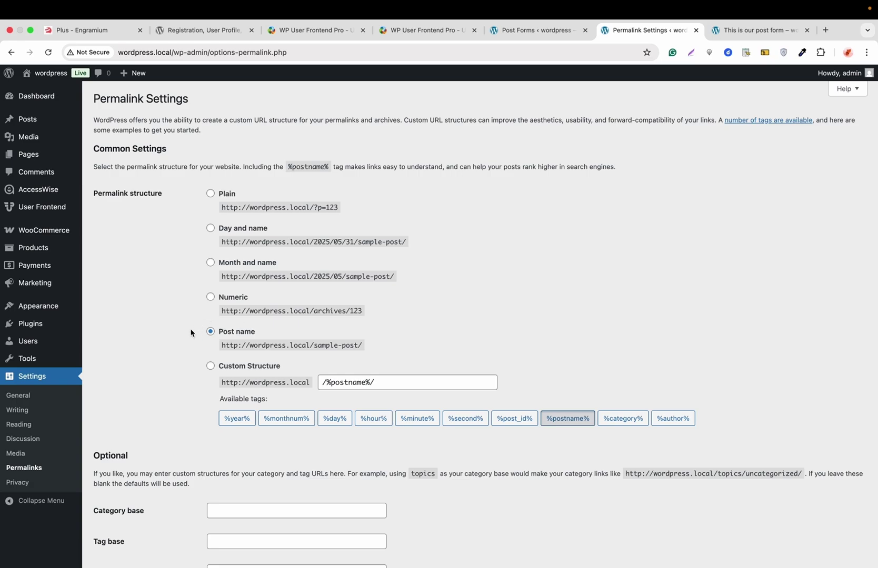
scroll(191, 333, "down", 10)
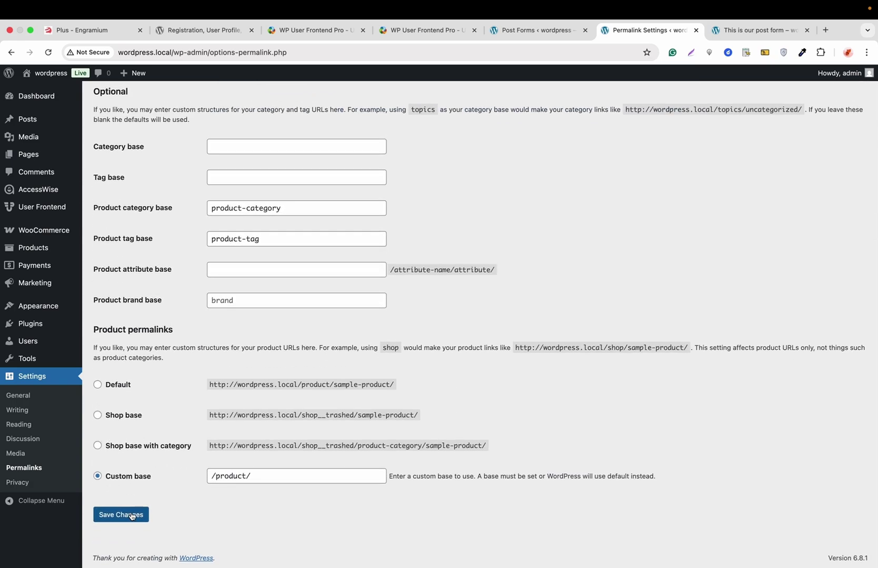
left_click(131, 516)
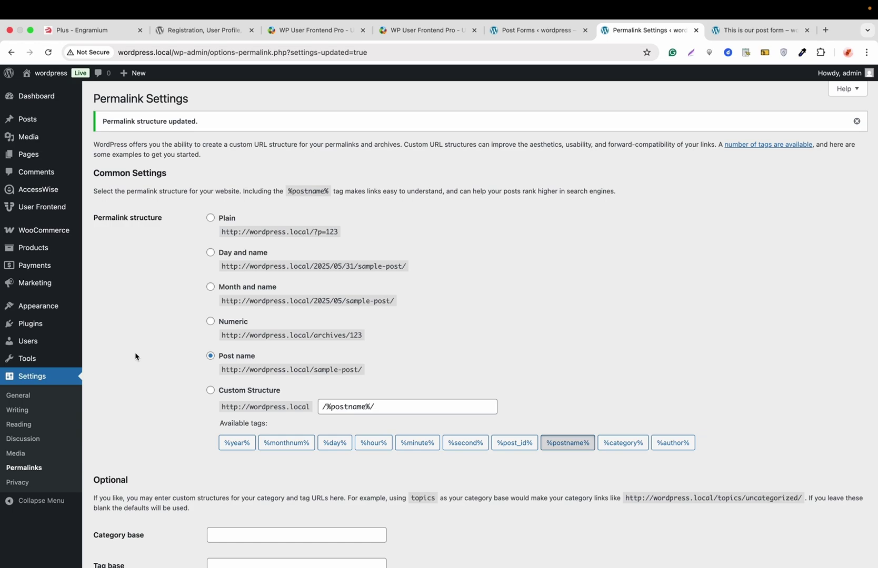
mouse_move(57, 306)
left_click(103, 323)
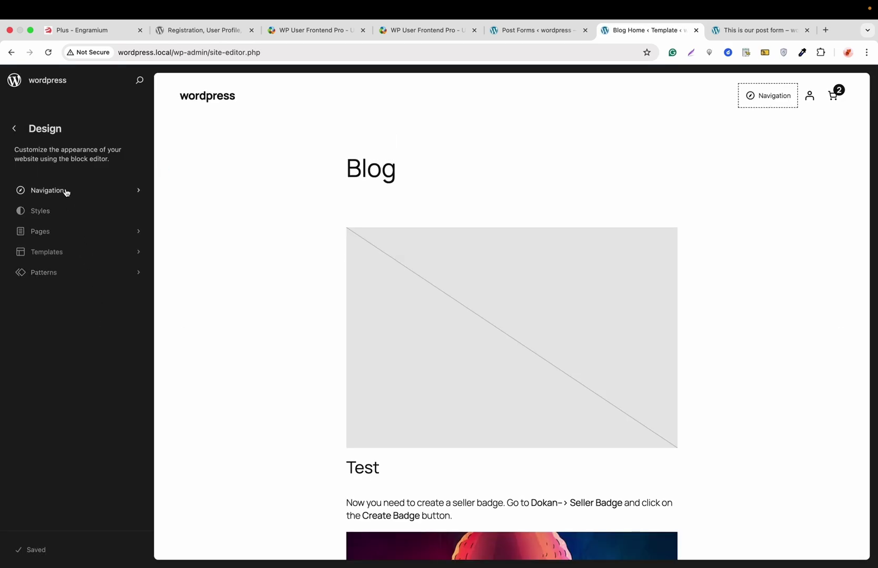
Open the site's navigation menu for editing in the Site Editor
left_click(66, 193)
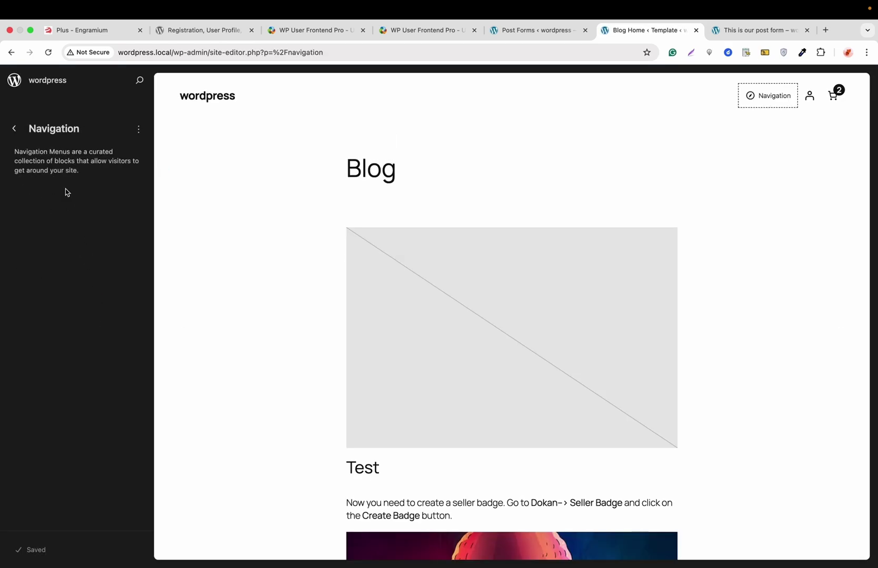
left_click(139, 131)
left_click(143, 178)
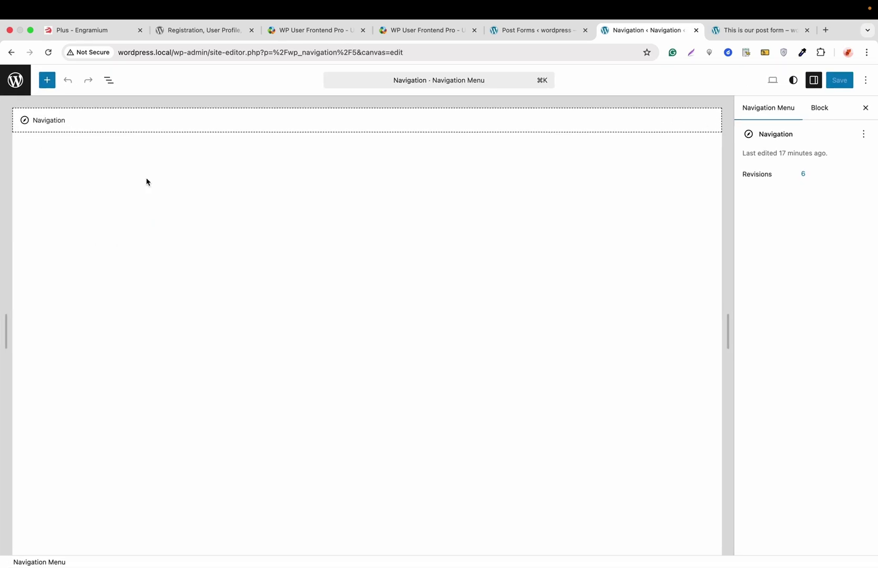
left_click(117, 130)
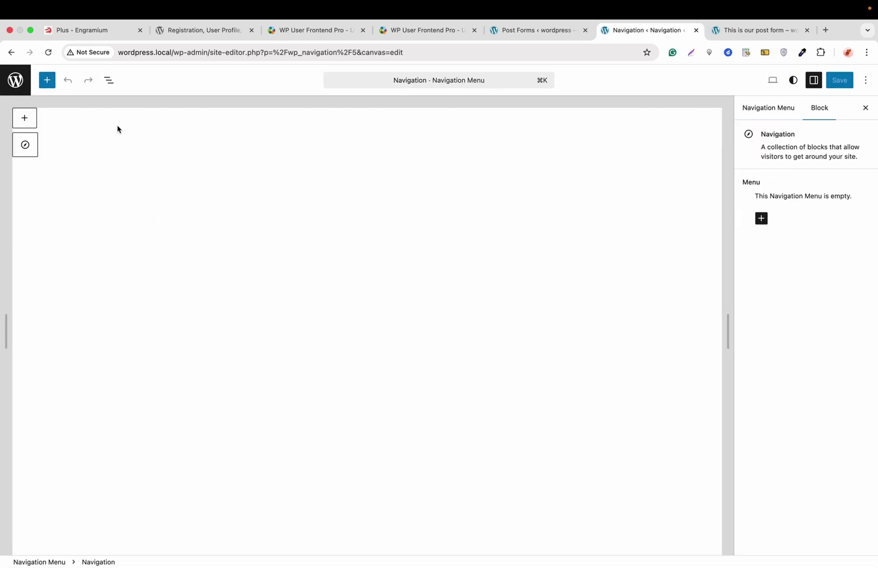
Add Account, Dashboard and This is our post form page links to the menu
left_click(29, 122)
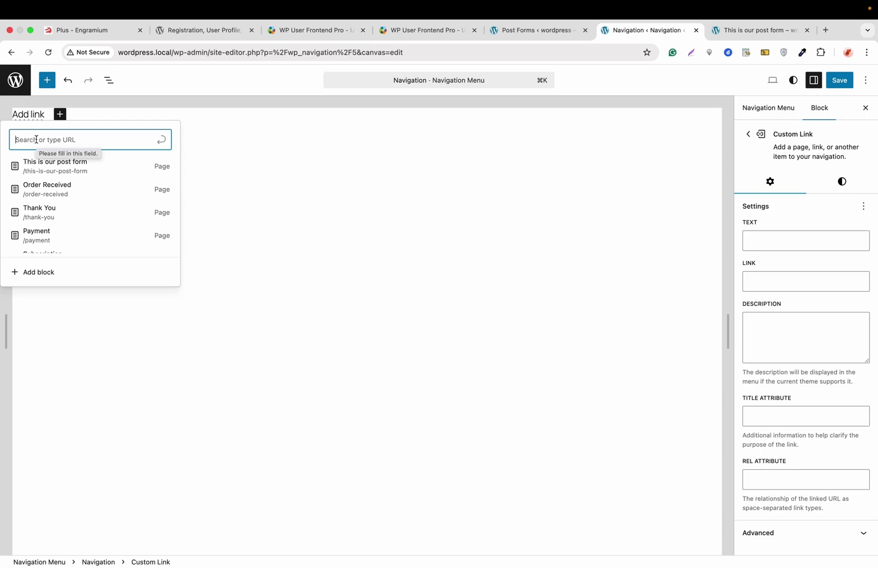
type("acc")
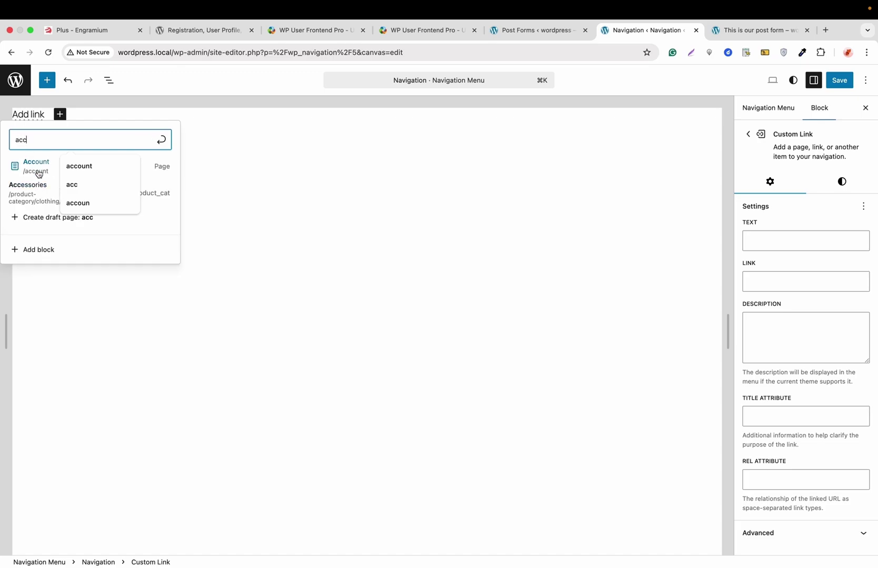
left_click(38, 168)
left_click(64, 114)
type("dashbo")
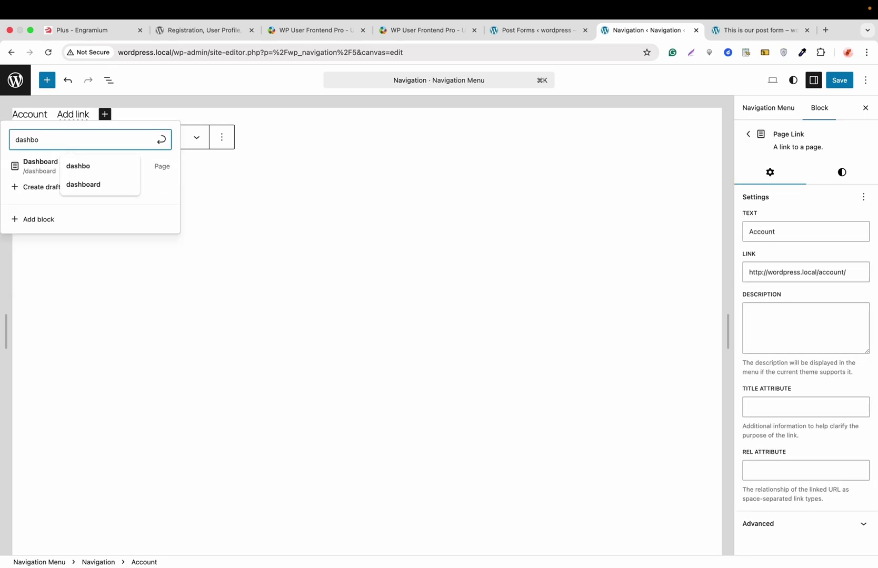
left_click(32, 164)
left_click(118, 115)
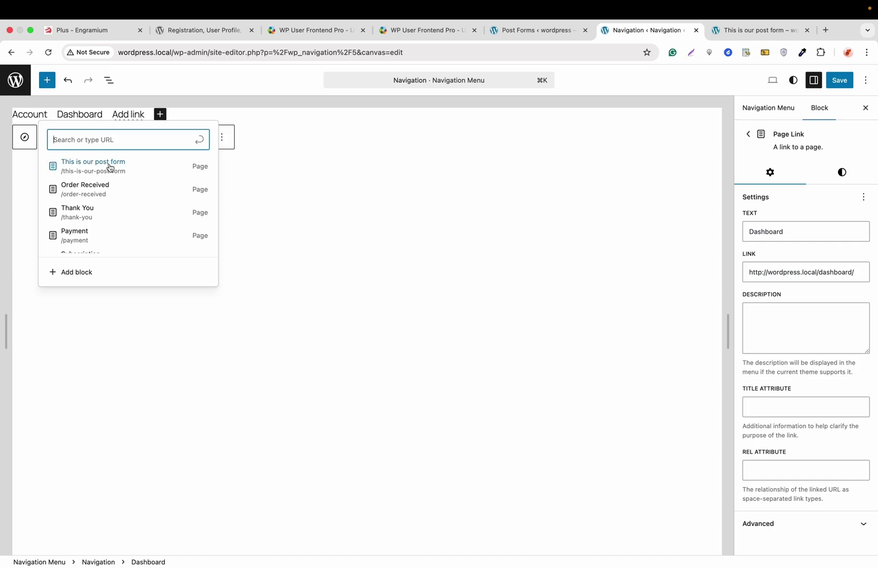
left_click(110, 167)
Save the navigation menu and exit the Site Editor to the dashboard
left_click(838, 80)
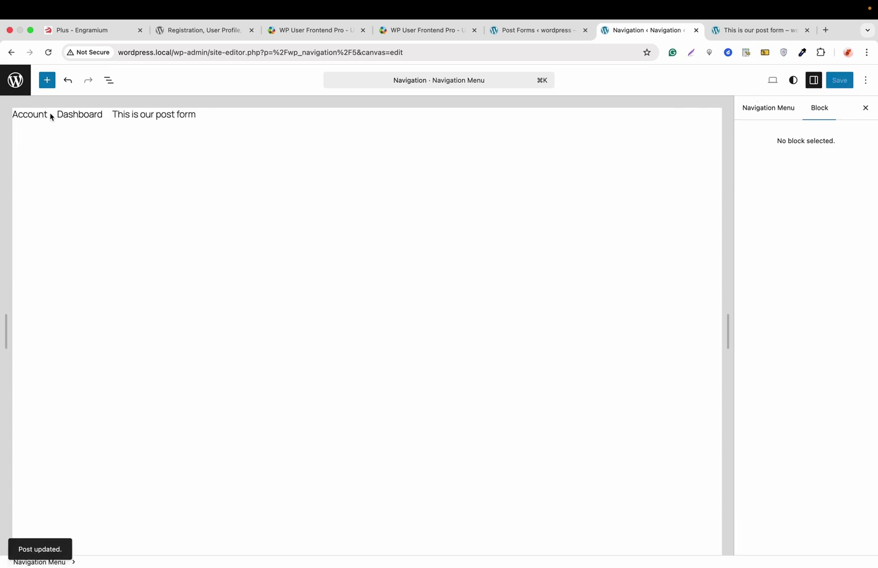
left_click(16, 83)
left_click(15, 132)
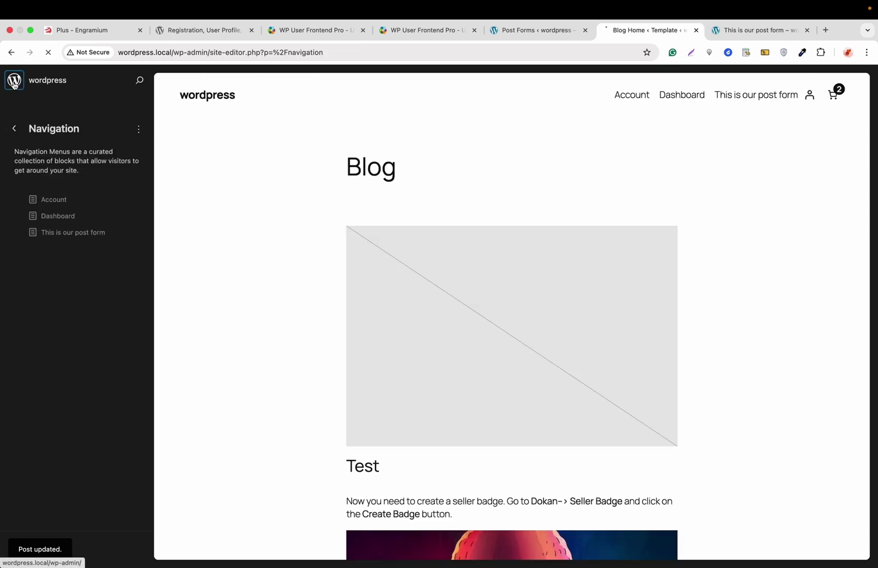
left_click(15, 86)
Open the live site in a new tab and go to the Account page
mouse_move(45, 74)
right_click(39, 93)
left_click(76, 94)
left_click(744, 32)
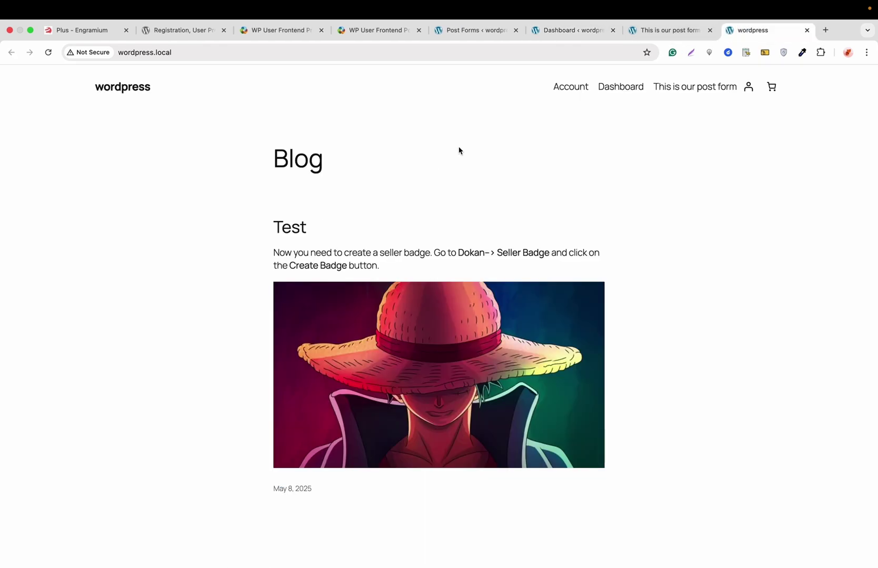
left_click(575, 90)
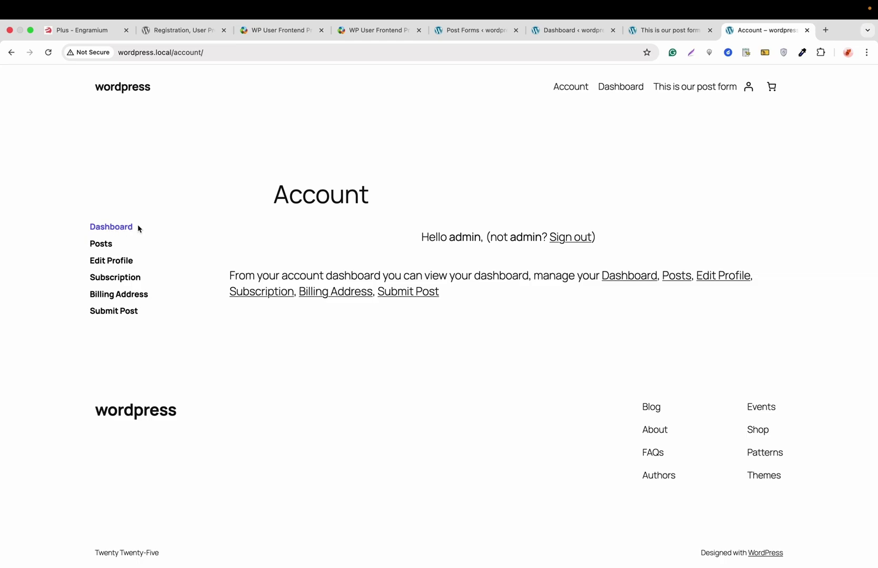
Check Posts, Edit Profile, Subscription, Billing Address and Submit Post, then open the form page
left_click(104, 245)
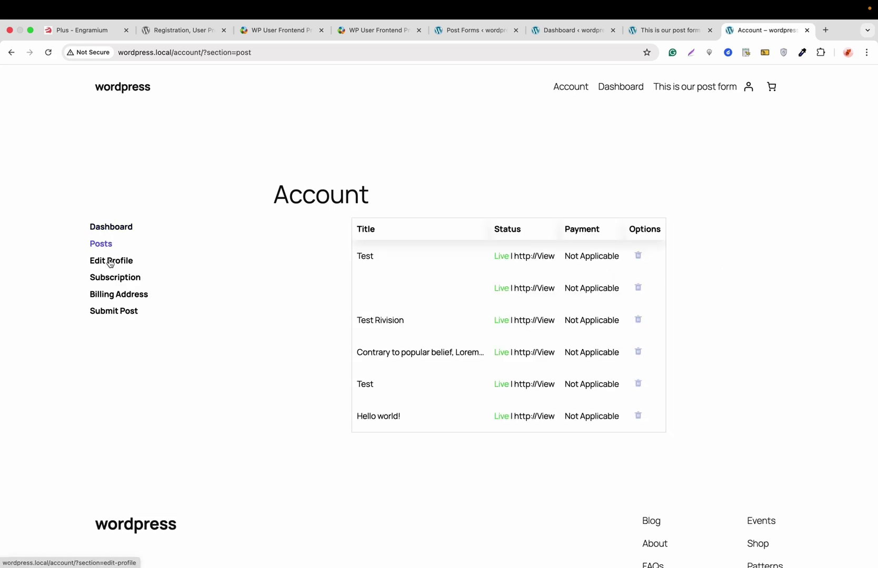
left_click(110, 261)
left_click(114, 279)
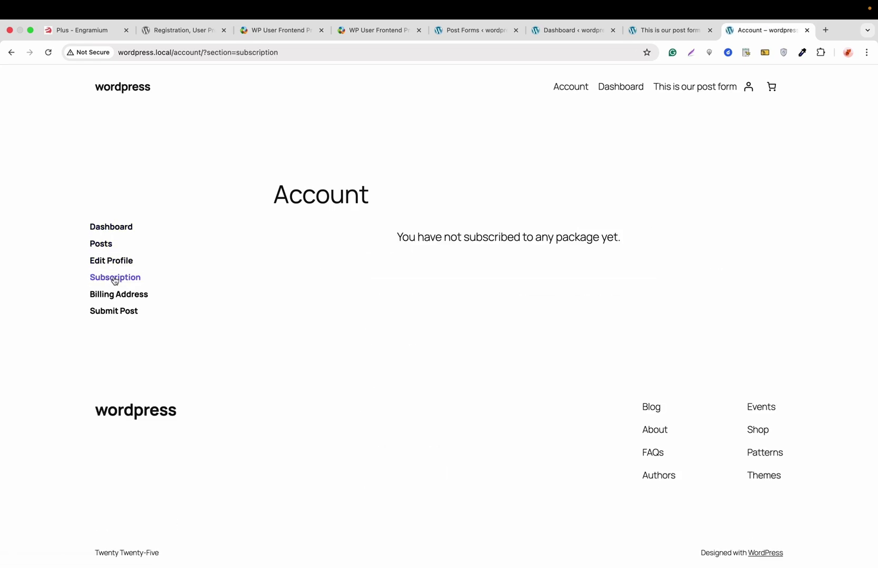
left_click(118, 295)
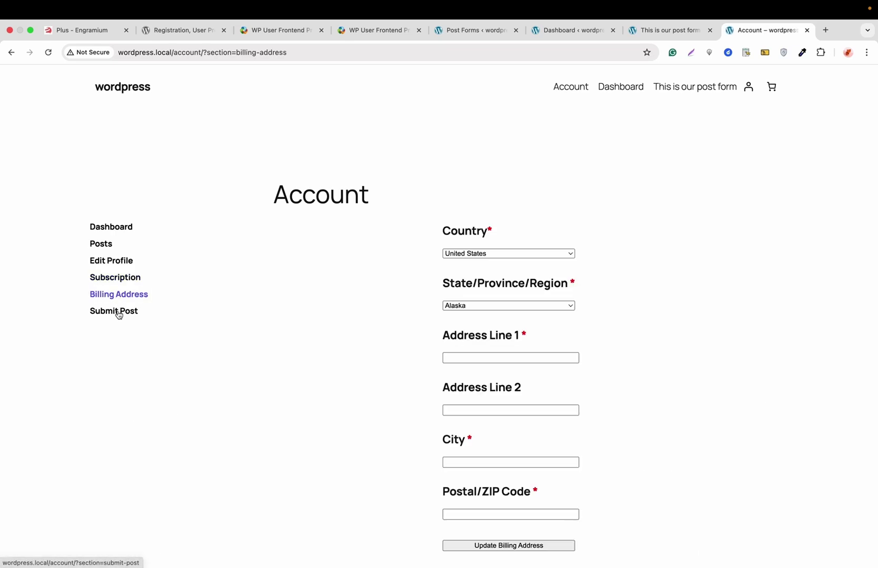
left_click(119, 312)
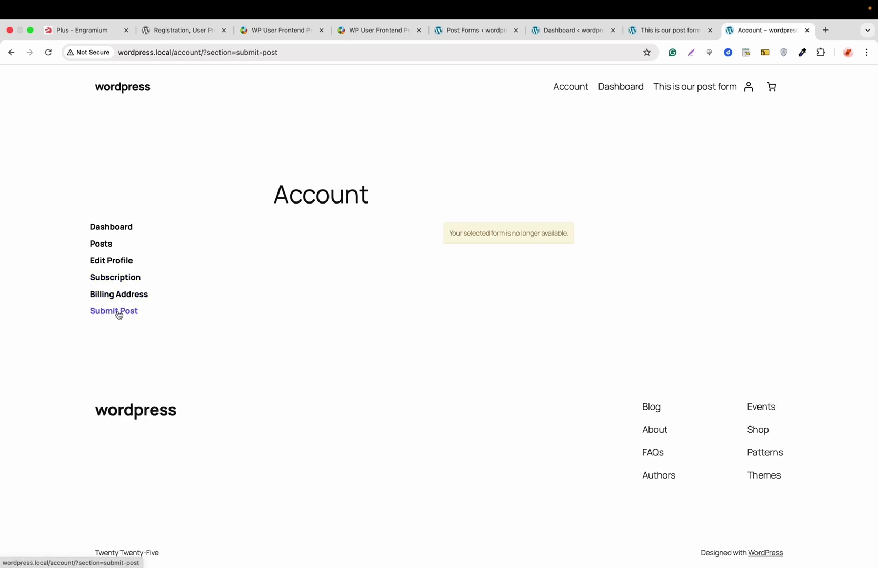
left_click(687, 93)
Enter the post content, title 'Our first post from the frontend' and excerpt
left_click(443, 298)
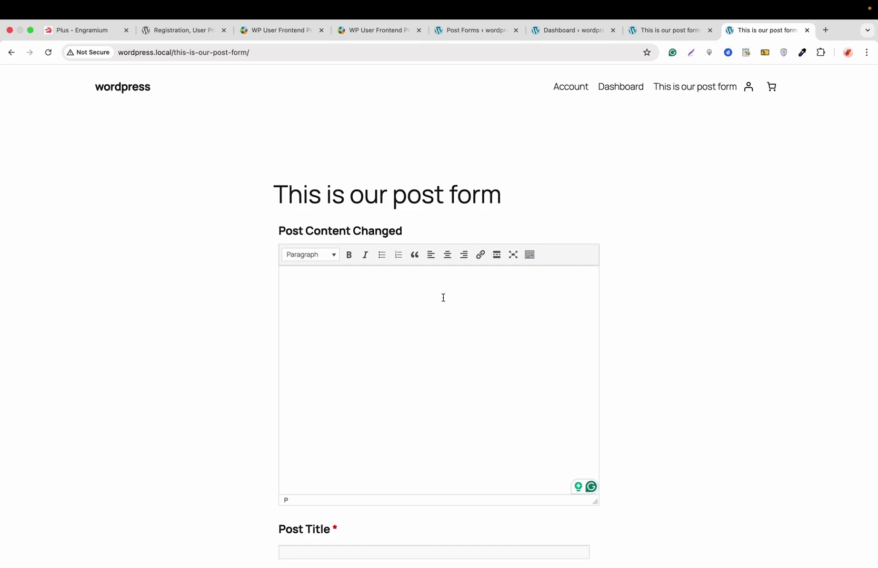
type("This is a post content")
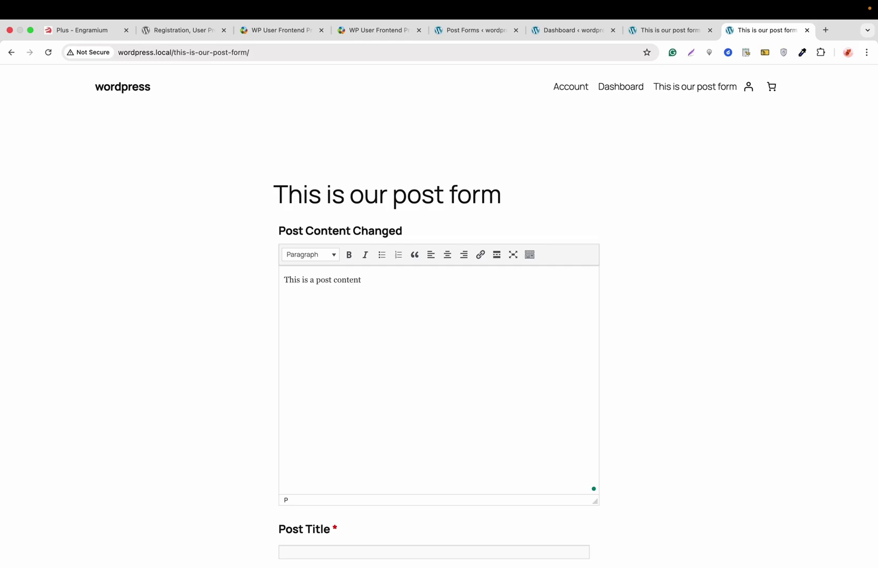
scroll(443, 439, "down", 3)
left_click(432, 437)
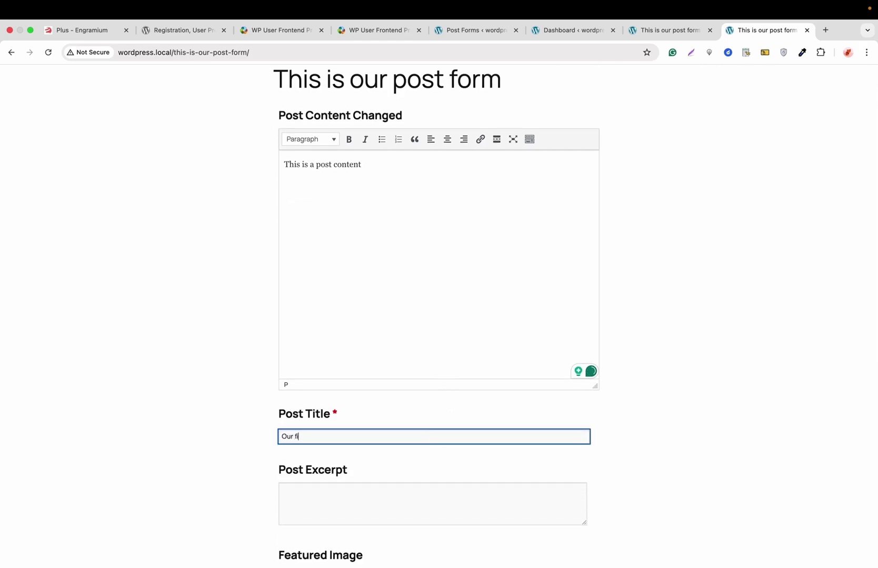
type("Our first post from the frontend")
scroll(414, 478, "down", 2)
left_click(363, 423)
type("Post excerpt")
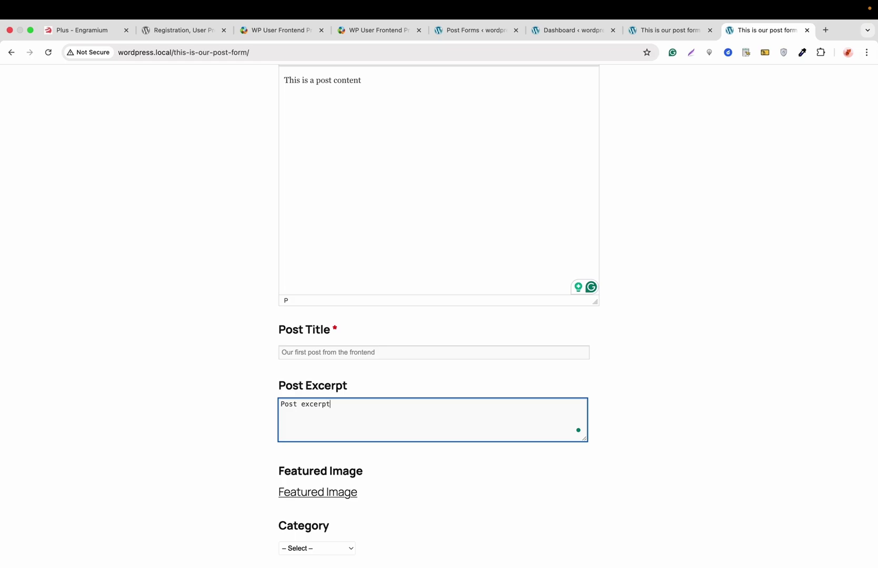
Choose the Uncategorized category, fill the Text field and submit the post
scroll(290, 441, "down", 2)
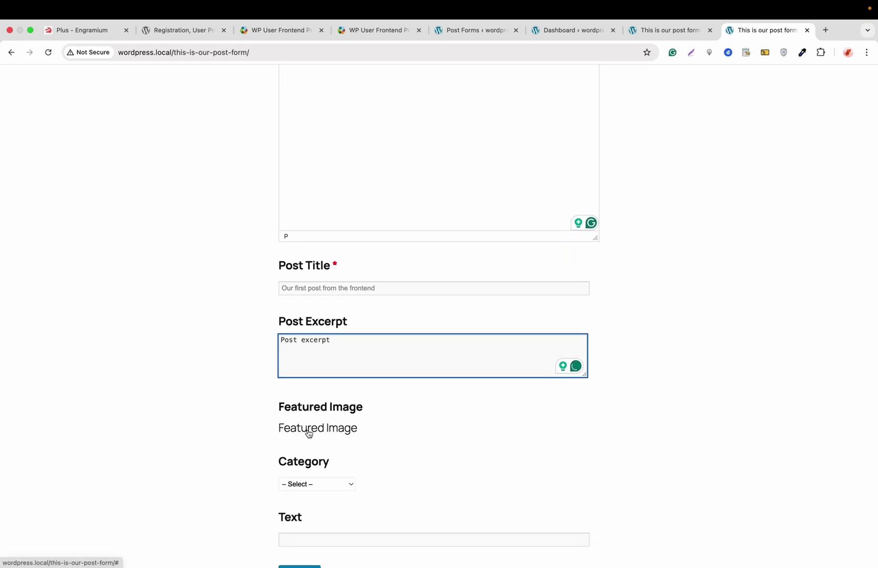
scroll(308, 433, "down", 1)
left_click(309, 424)
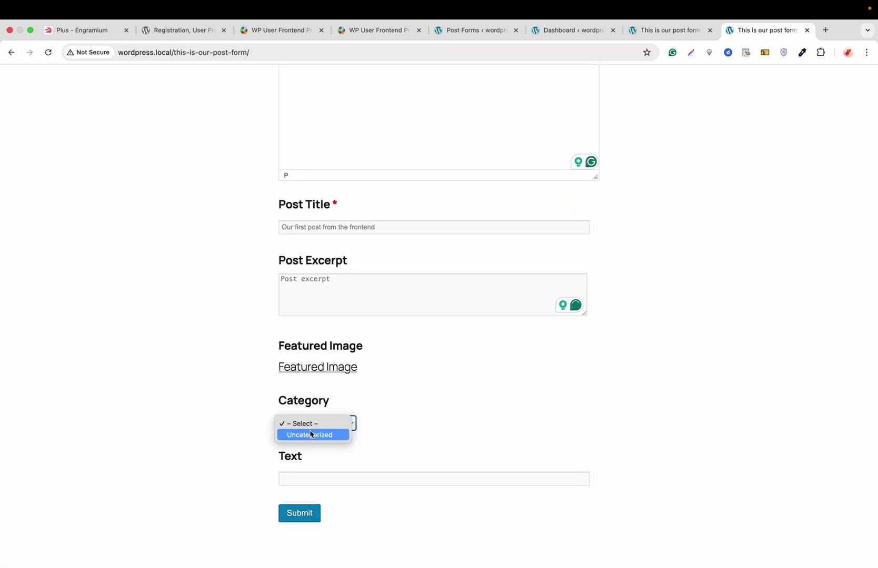
left_click(310, 435)
scroll(368, 342, "down", 2)
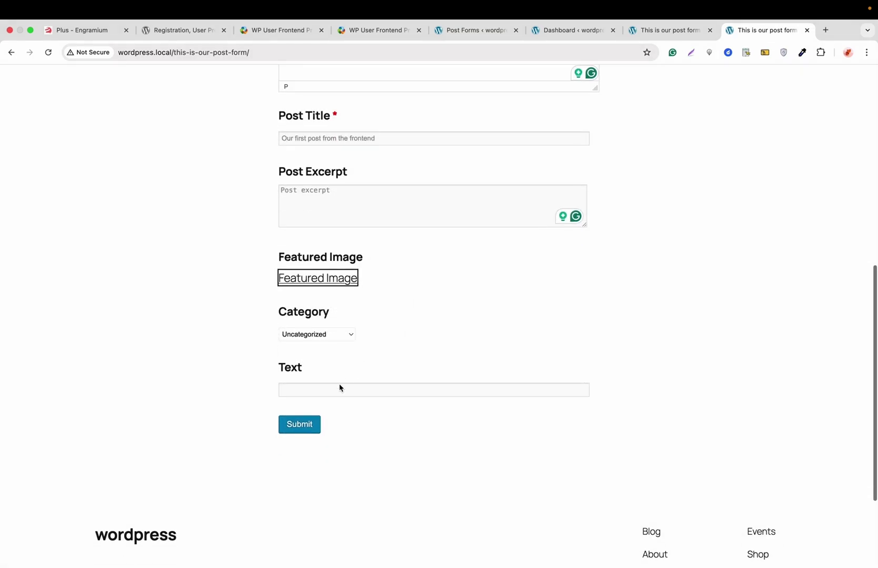
left_click(326, 390)
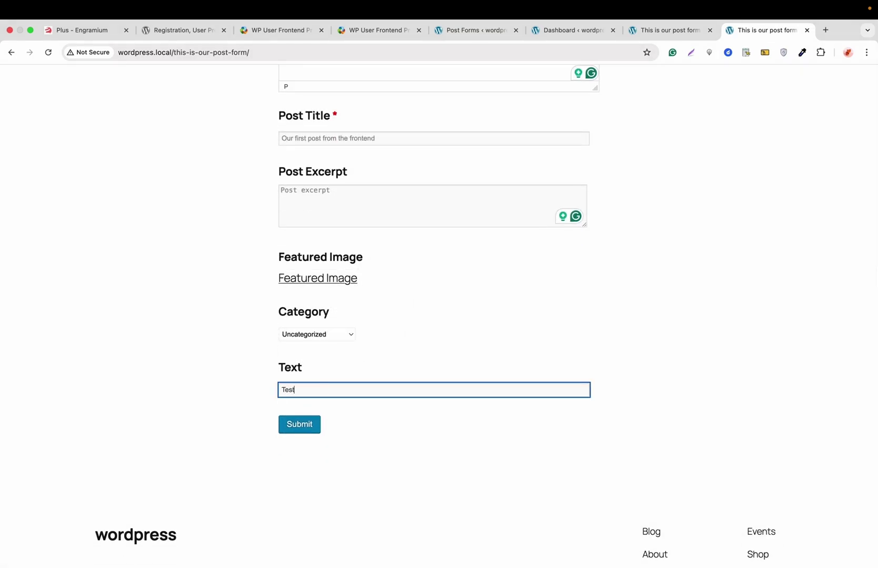
left_click(303, 426)
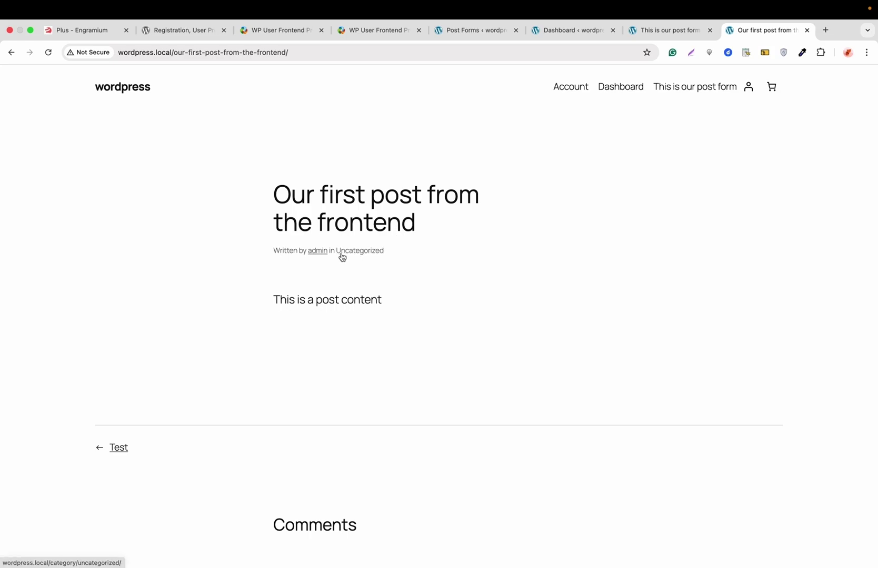
View the published 'Our first post from the frontend' from All Posts, then return to the Test form editor
left_click(664, 32)
left_click(574, 33)
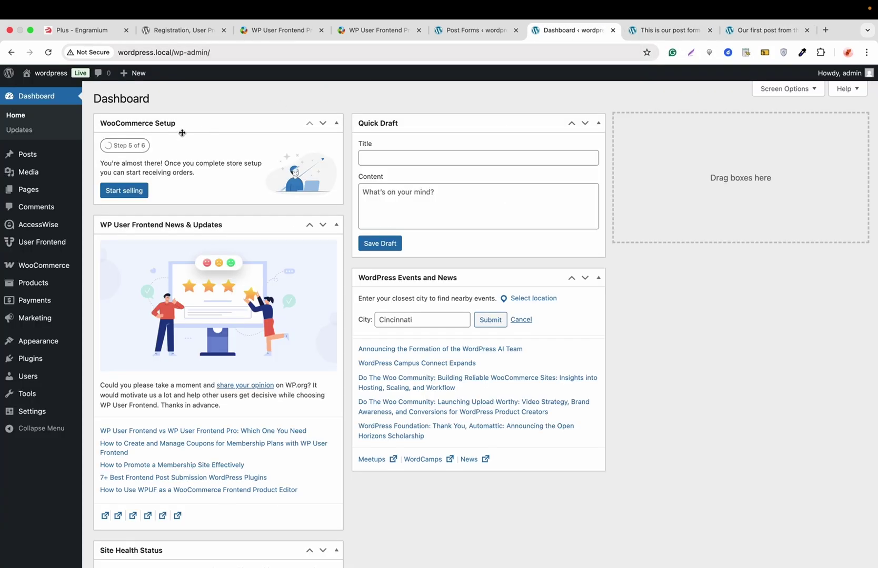
mouse_move(33, 155)
left_click(95, 155)
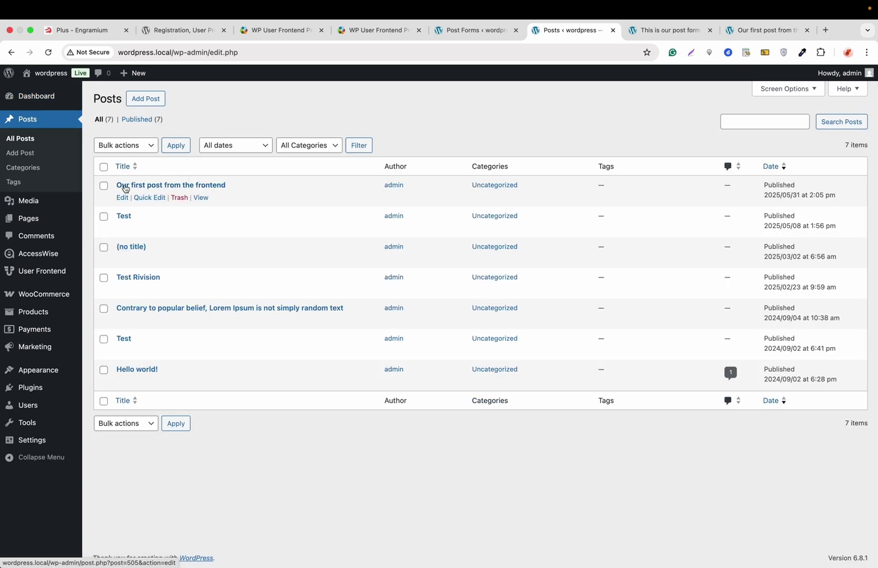
left_click(198, 198)
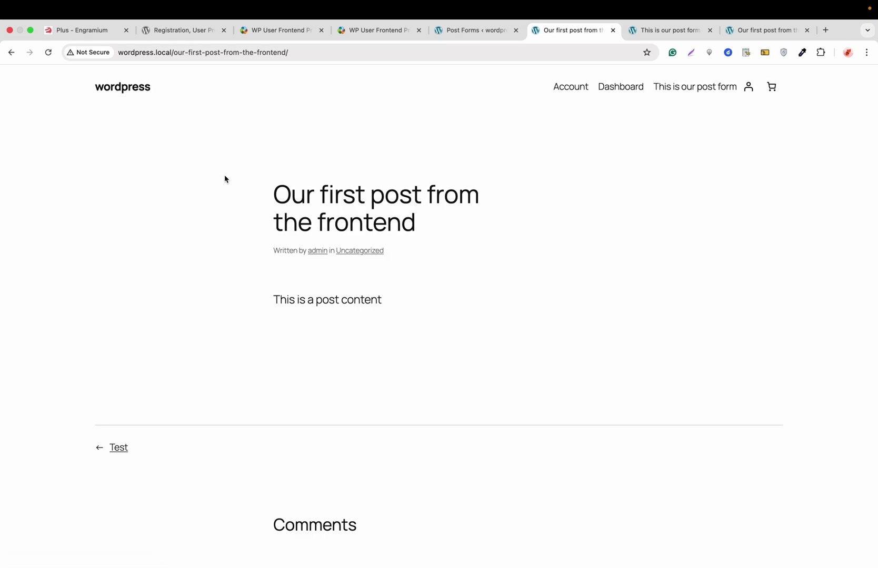
left_click(468, 30)
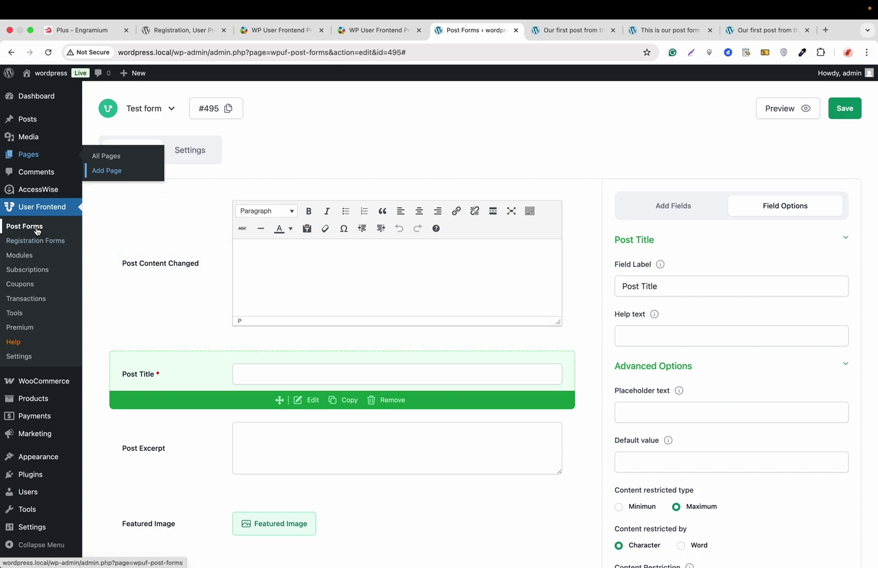
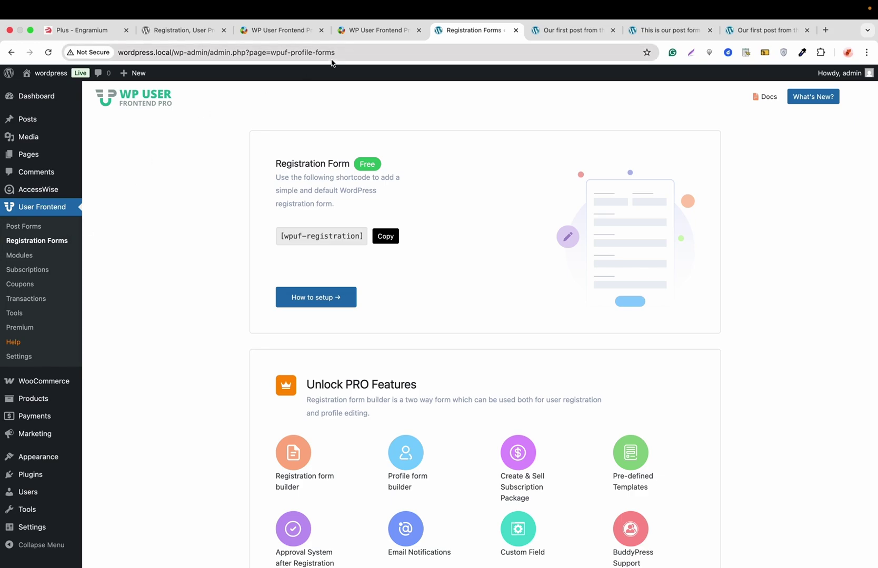
Switch to the WP User Frontend Pro pricing page tab
left_click(365, 32)
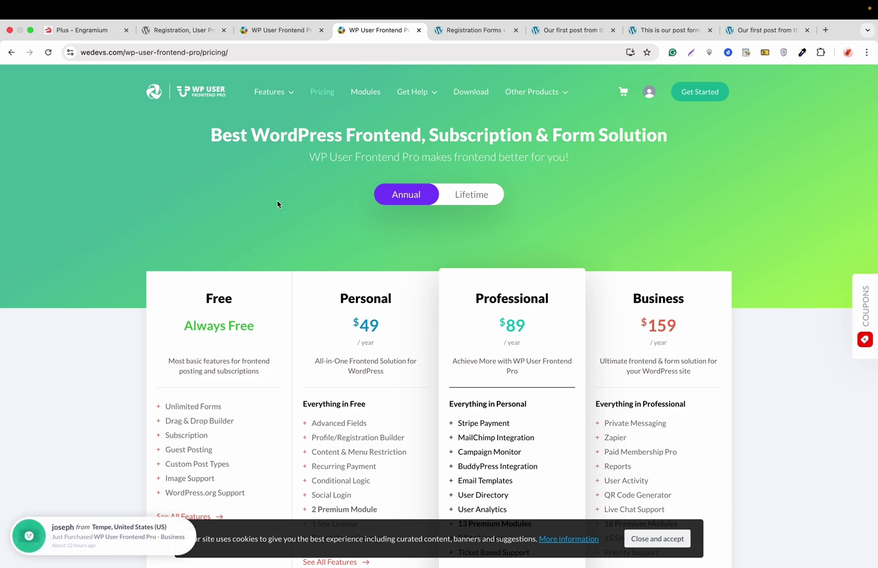
Highlight the Personal, Professional and Business plan titles, then return to the Registration Forms tab
scroll(276, 203, "down", 2)
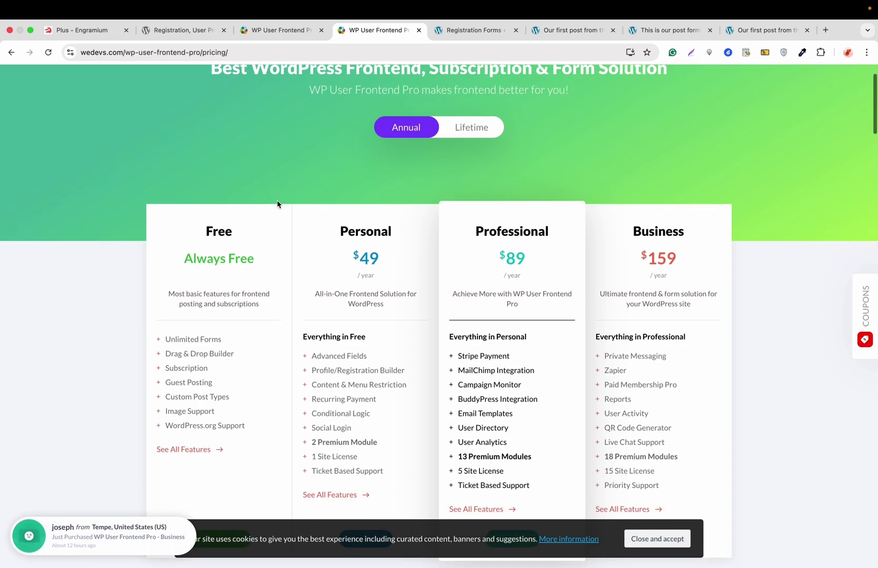
double_click(359, 235)
double_click(524, 231)
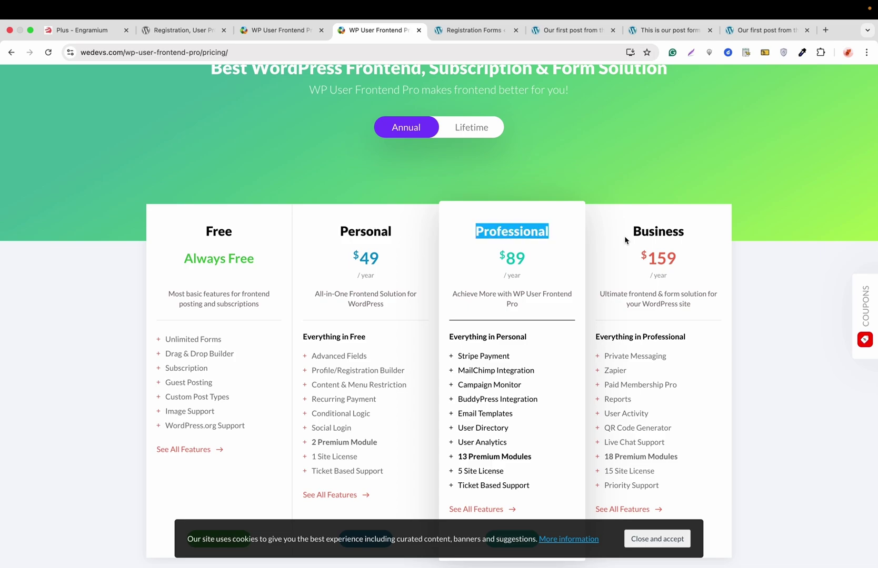
double_click(662, 231)
scroll(663, 234, "up", 2)
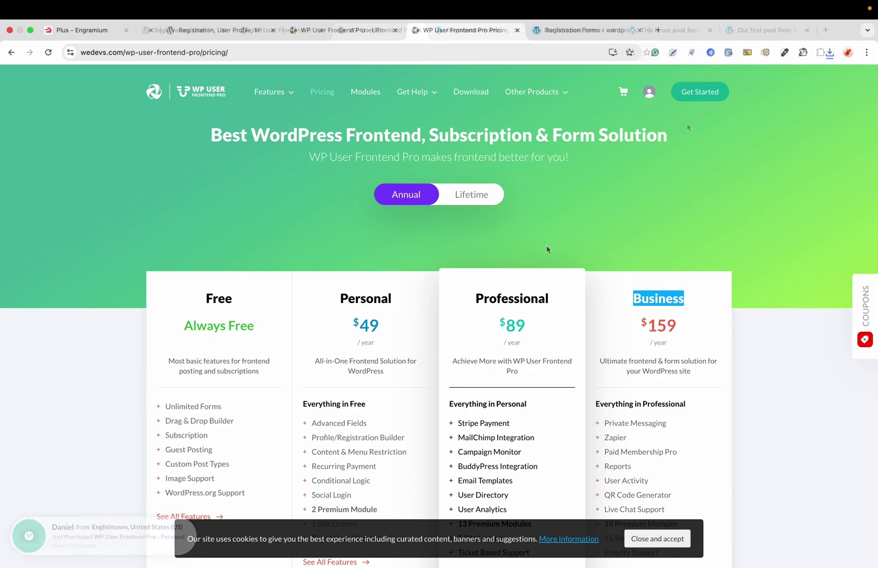
left_click(571, 30)
Upload the WP User Frontend Pro lifetime-business zip, install it and activate it
mouse_move(32, 473)
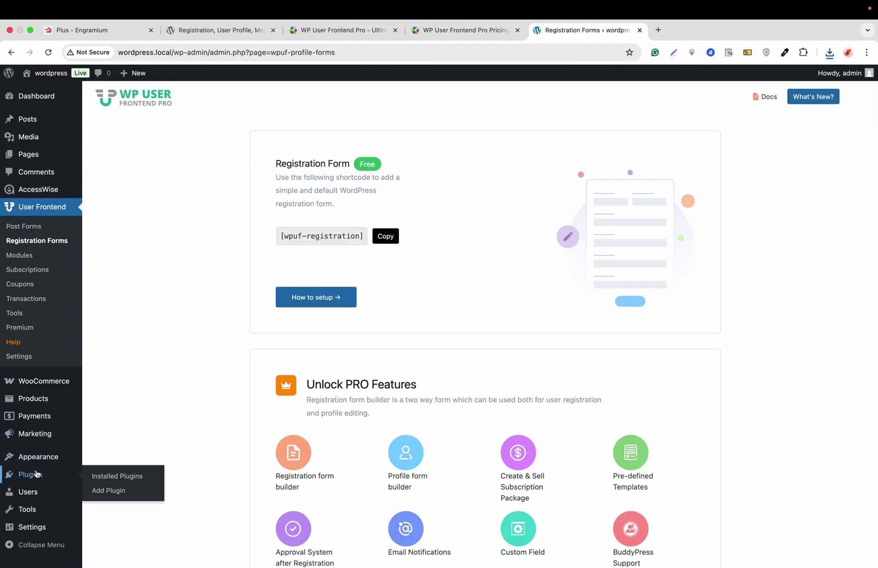
left_click(108, 490)
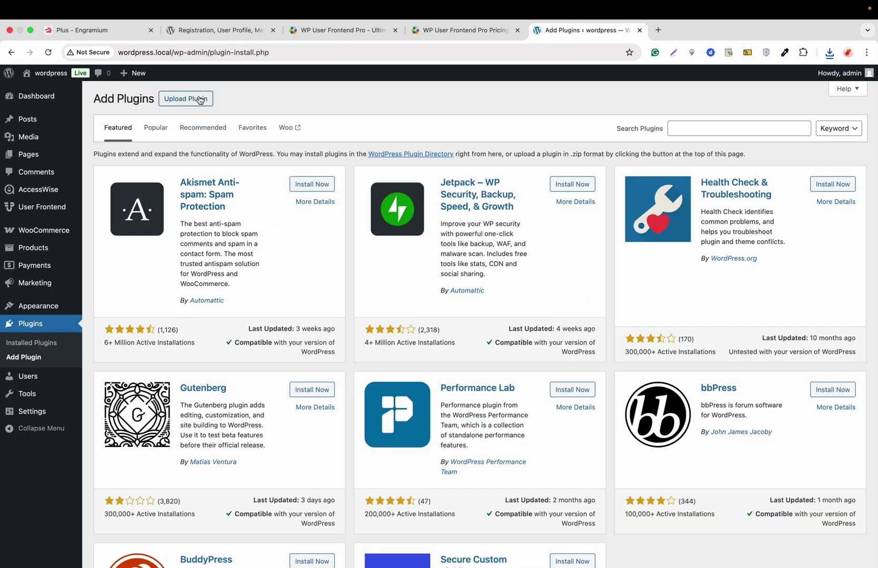
left_click(195, 98)
left_click(401, 192)
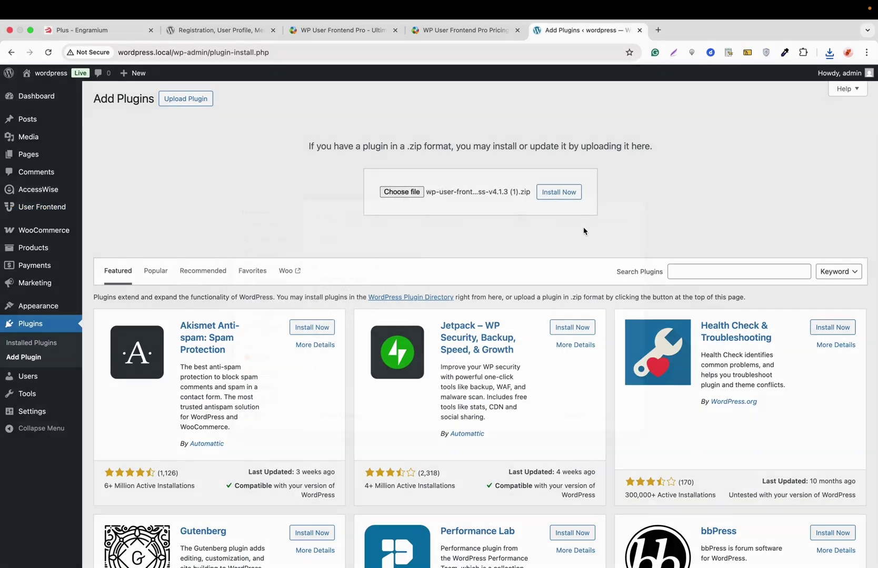
left_click(559, 192)
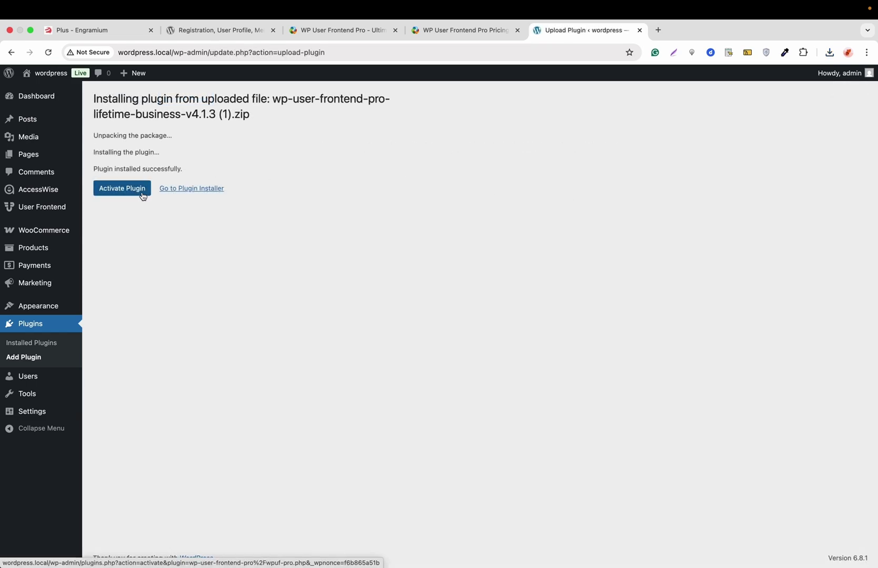
left_click(143, 196)
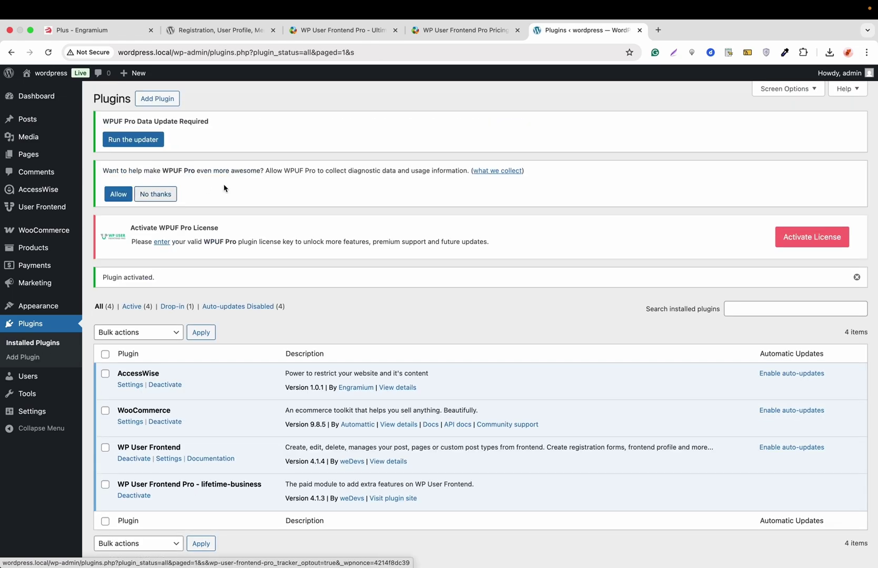
Set up the Pro license, then return to the empty Registration Forms list
mouse_move(61, 215)
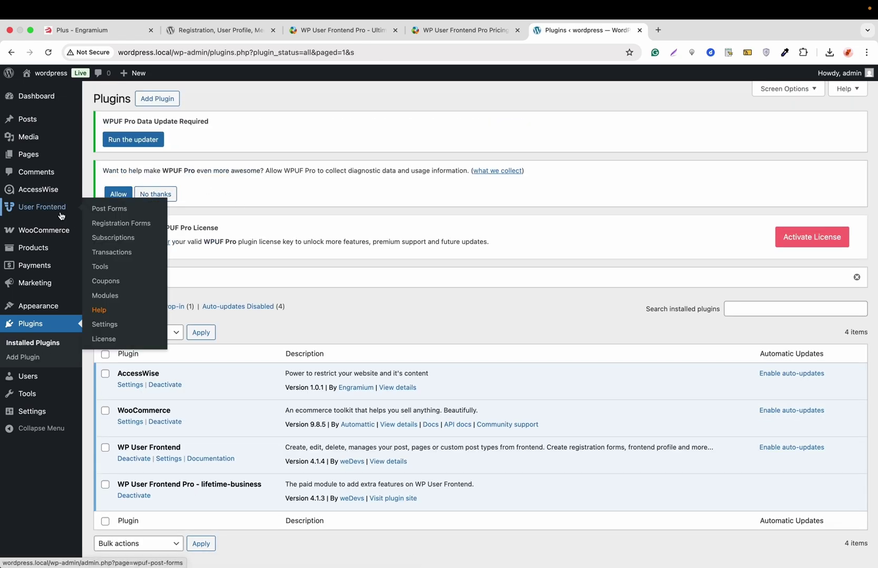
left_click(105, 223)
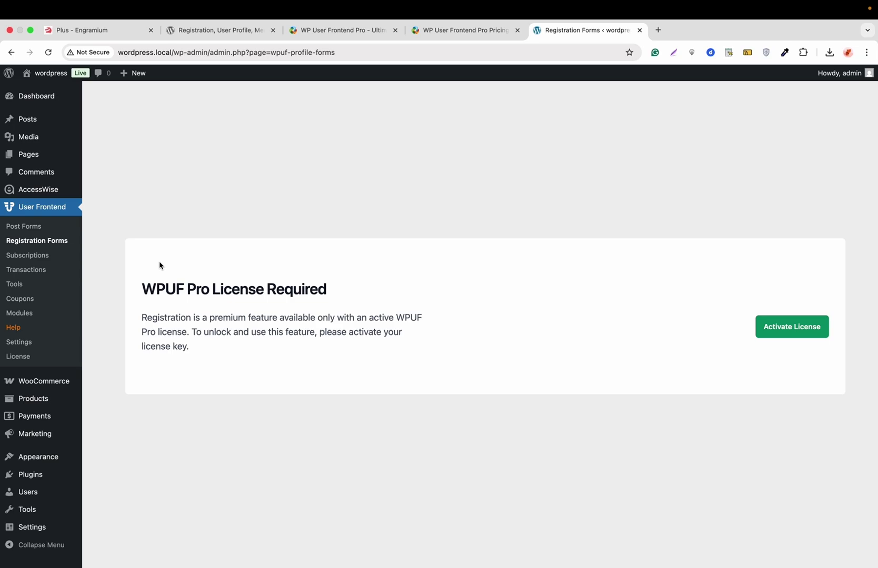
left_click(19, 356)
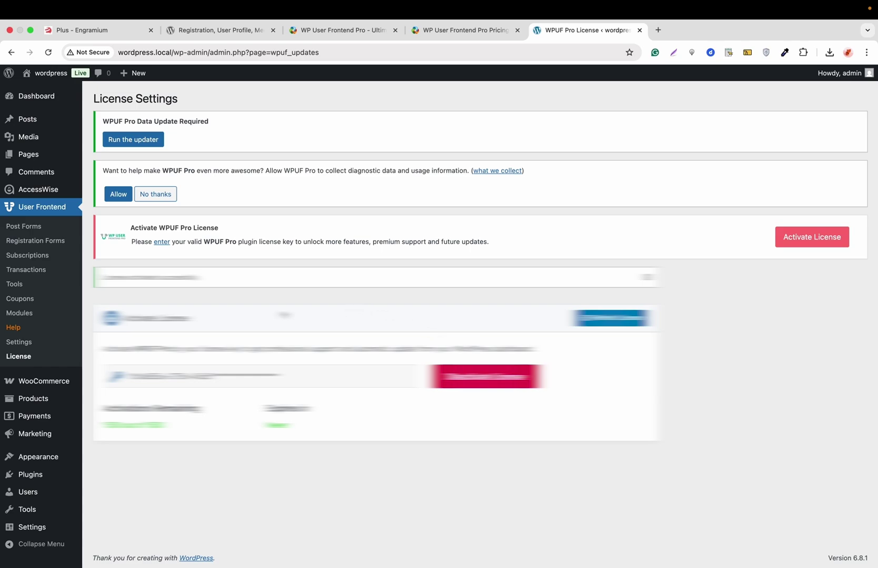
left_click(45, 245)
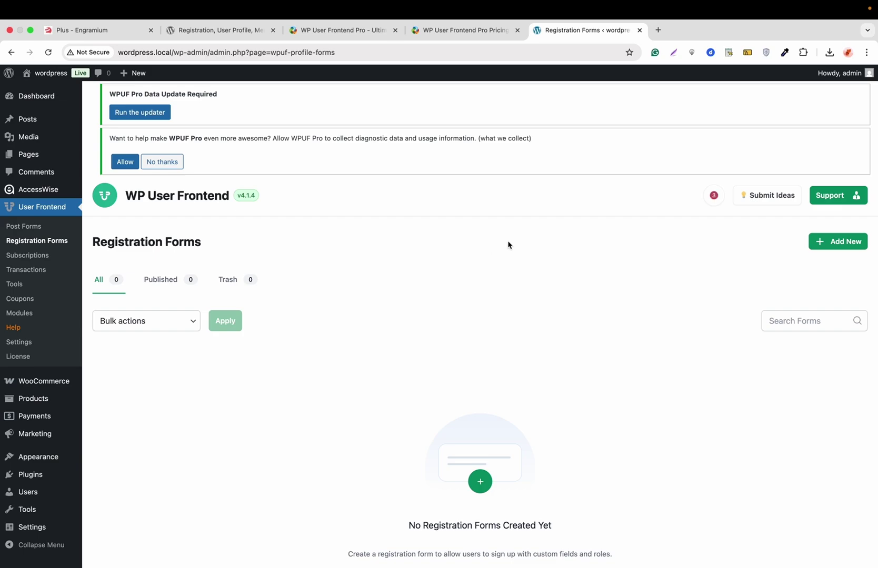
Start a new registration form from the Blank Form template
scroll(509, 245, "down", 3)
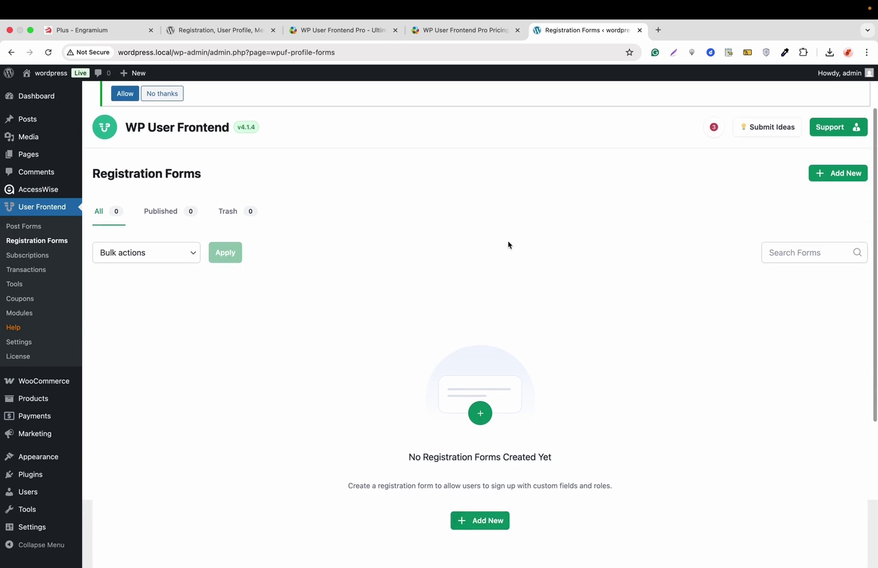
left_click(830, 173)
mouse_move(310, 200)
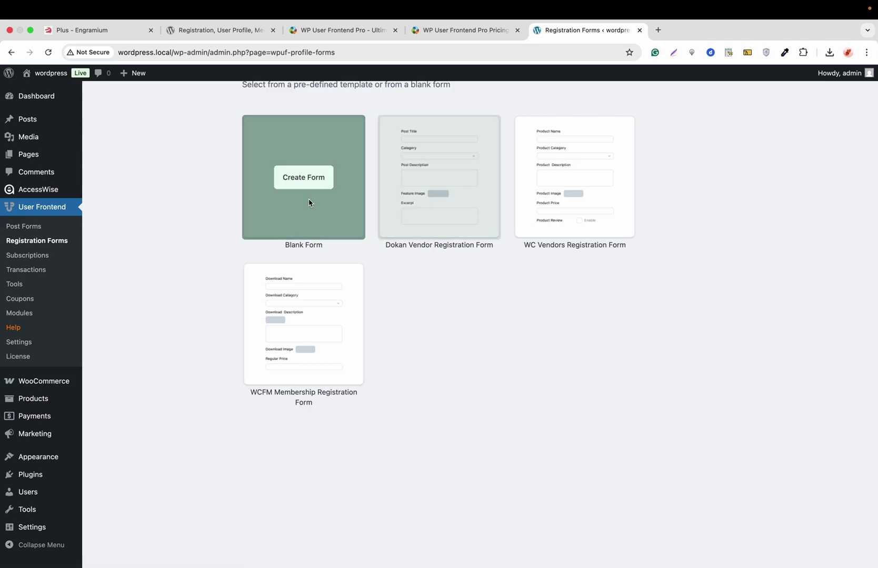
scroll(310, 200, "up", 3)
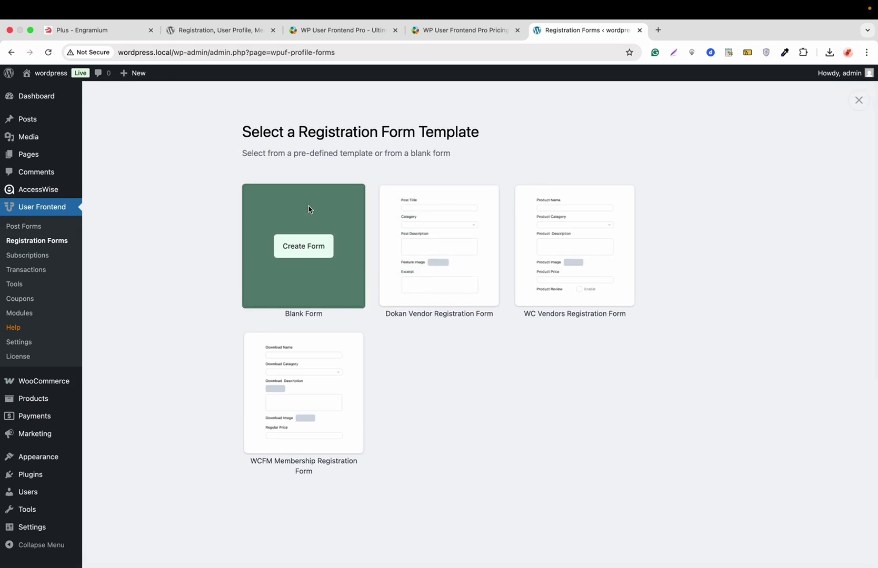
mouse_move(440, 257)
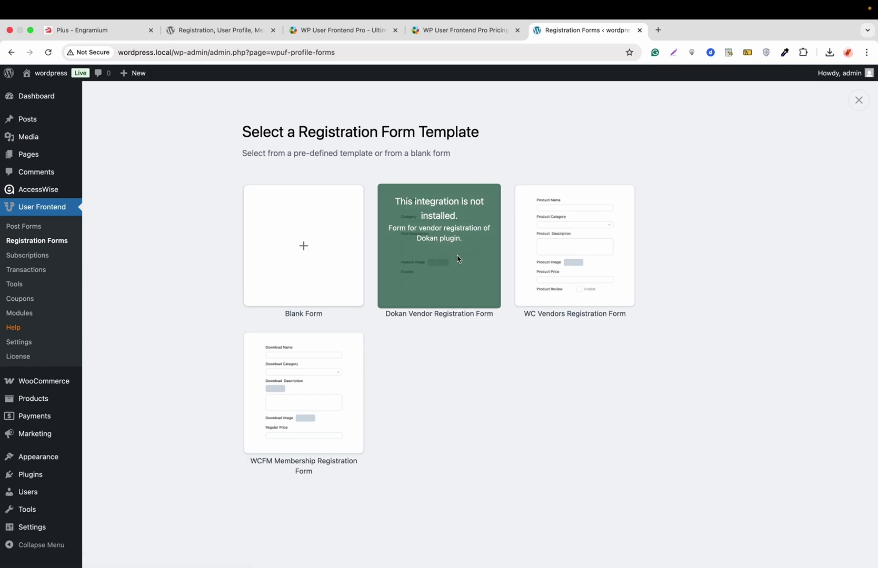
mouse_move(553, 251)
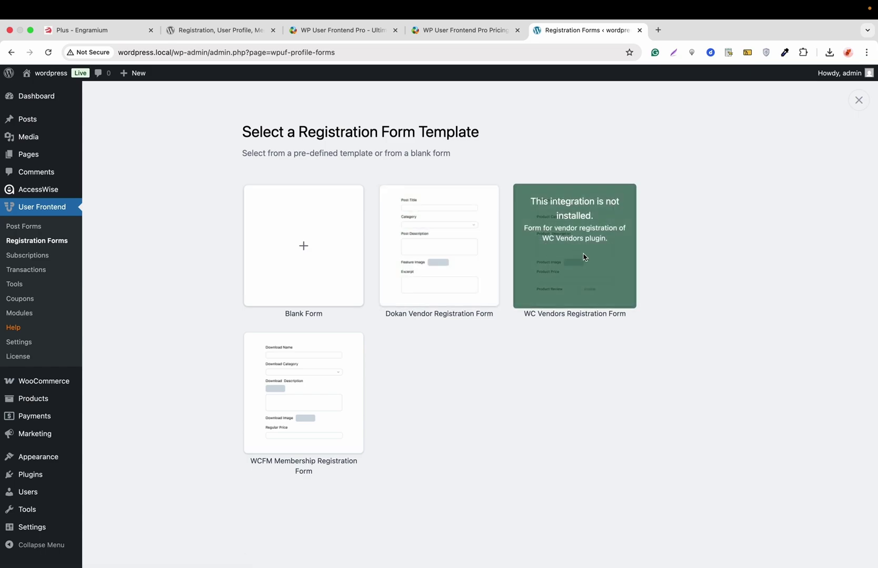
mouse_move(319, 415)
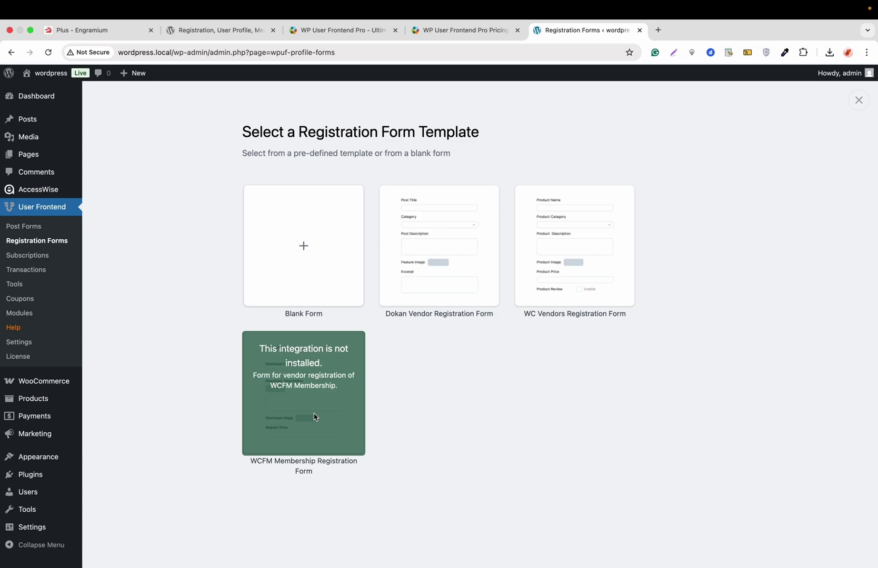
mouse_move(308, 273)
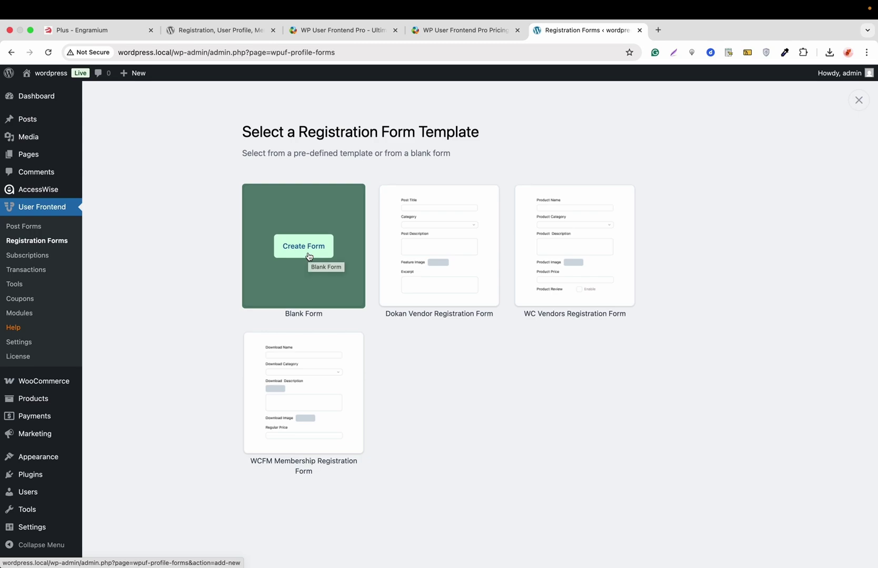
left_click(308, 256)
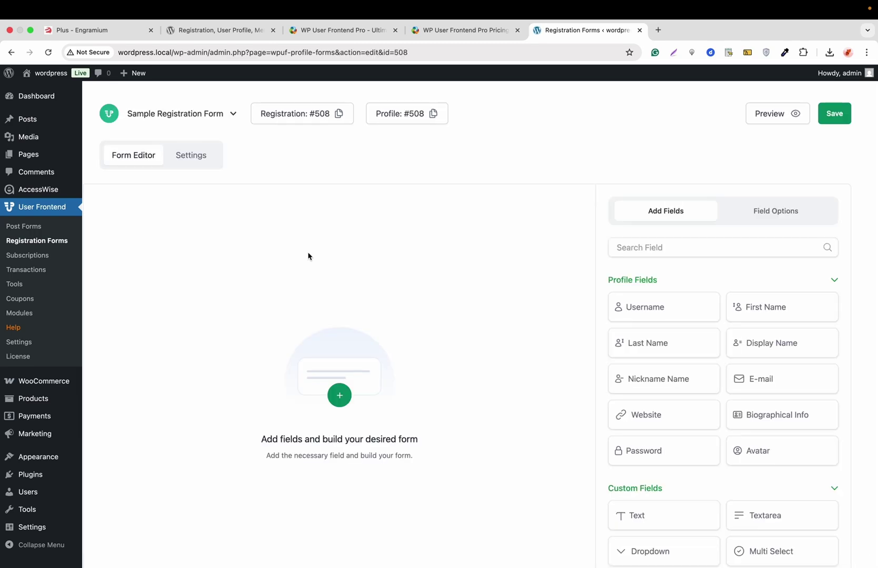
Add Username, First Name, Last Name, Display Name, Nickname Name and E-mail fields
left_click(648, 313)
left_click(778, 308)
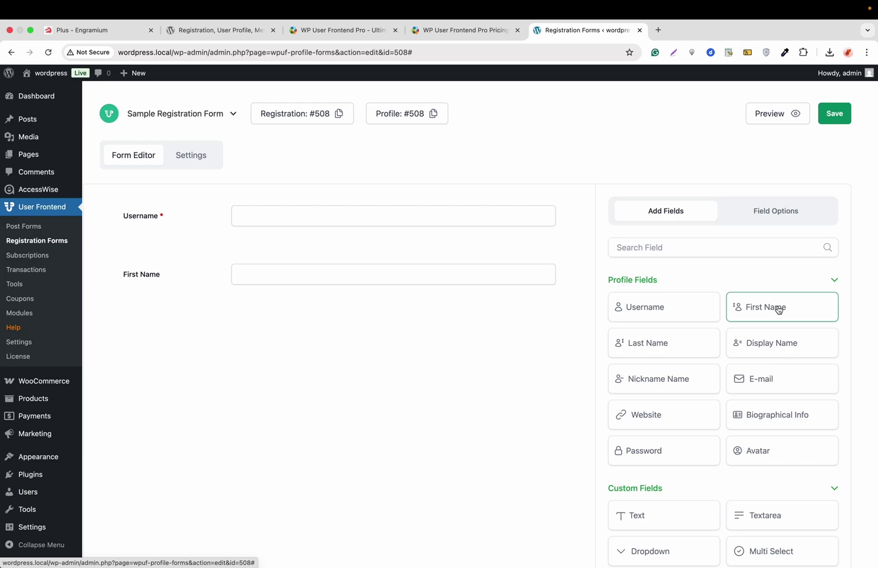
left_click(684, 342)
left_click(771, 352)
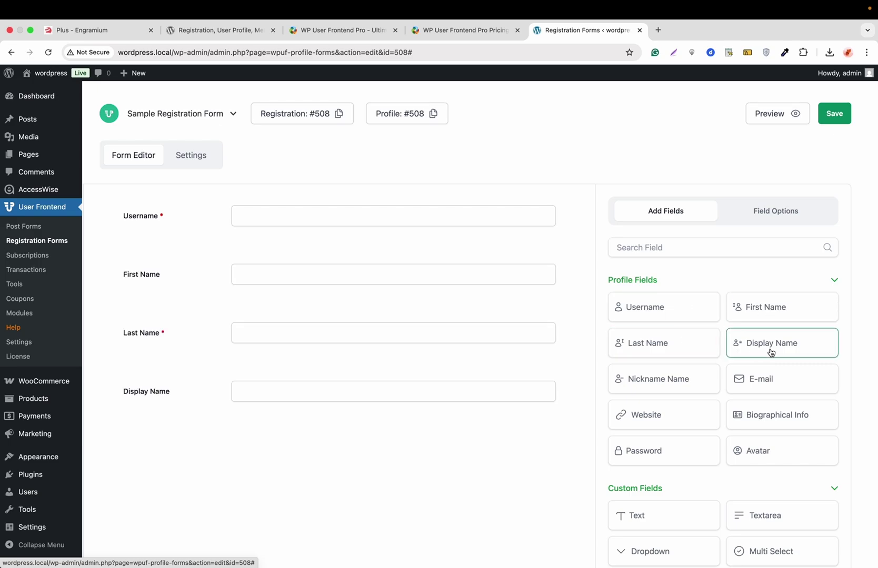
left_click(673, 384)
left_click(738, 383)
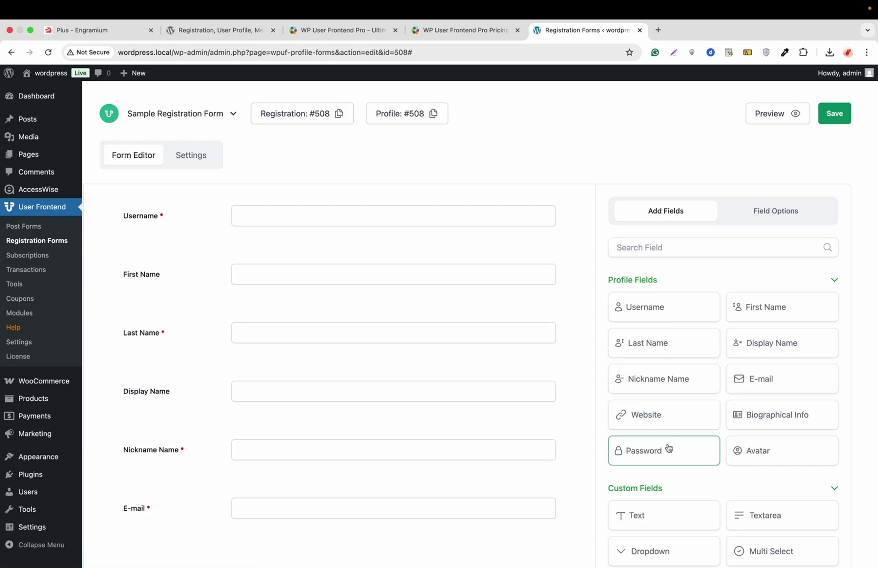
mouse_move(406, 310)
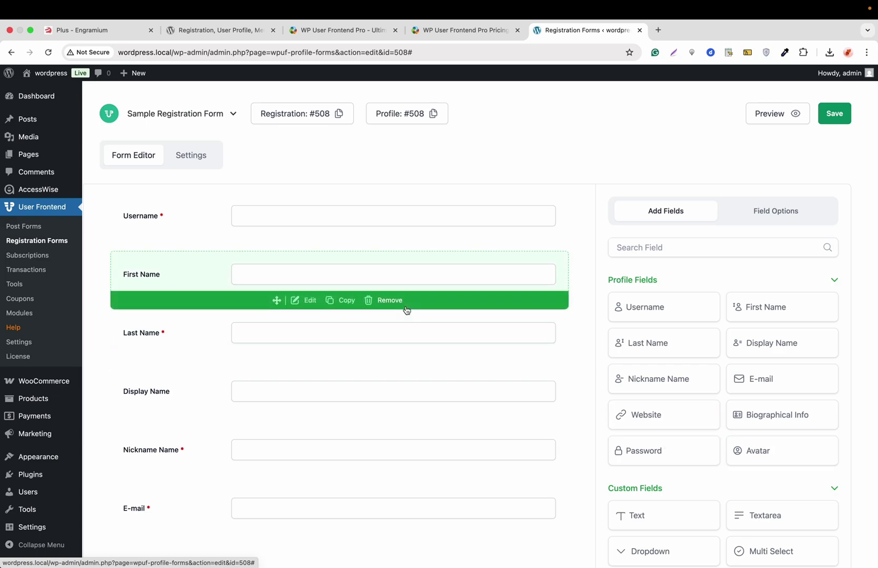
mouse_move(376, 239)
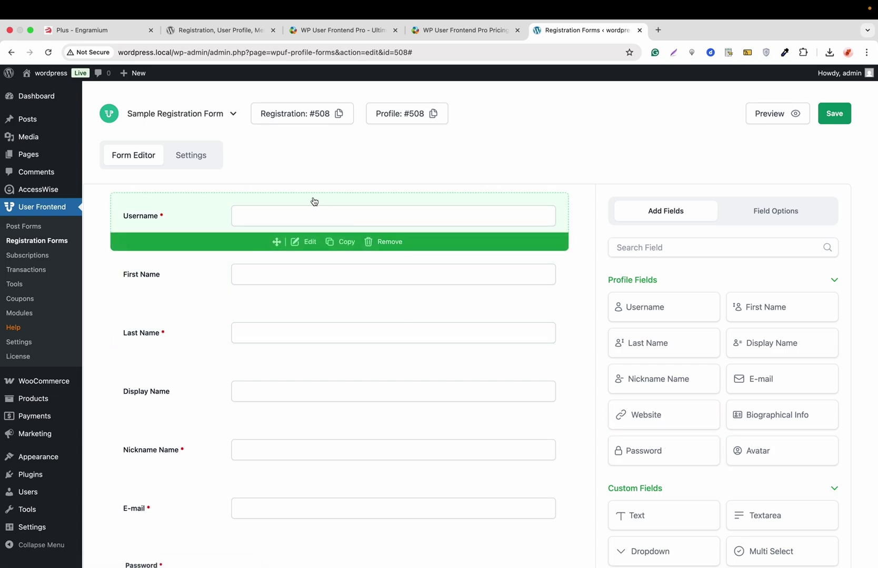
Rename the form title to 'Regstratio form'
double_click(200, 114)
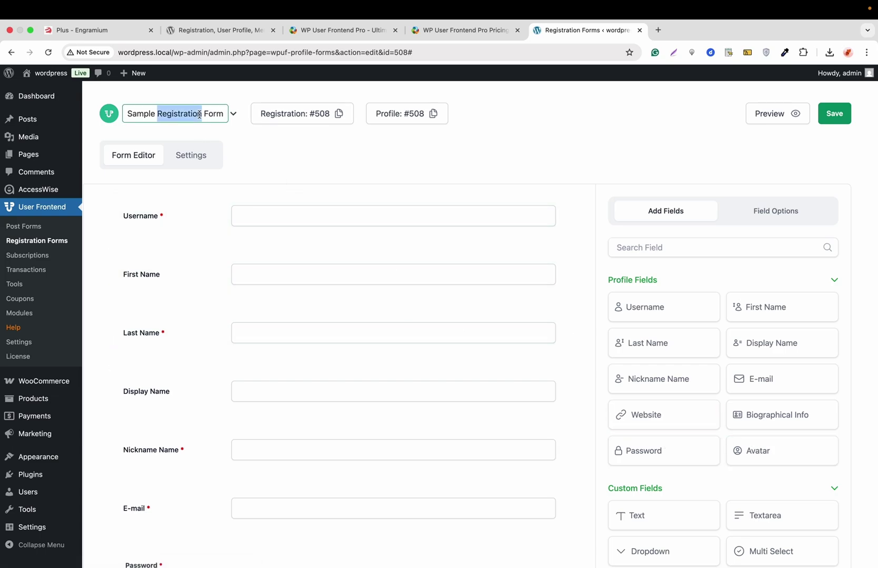
triple_click(200, 114)
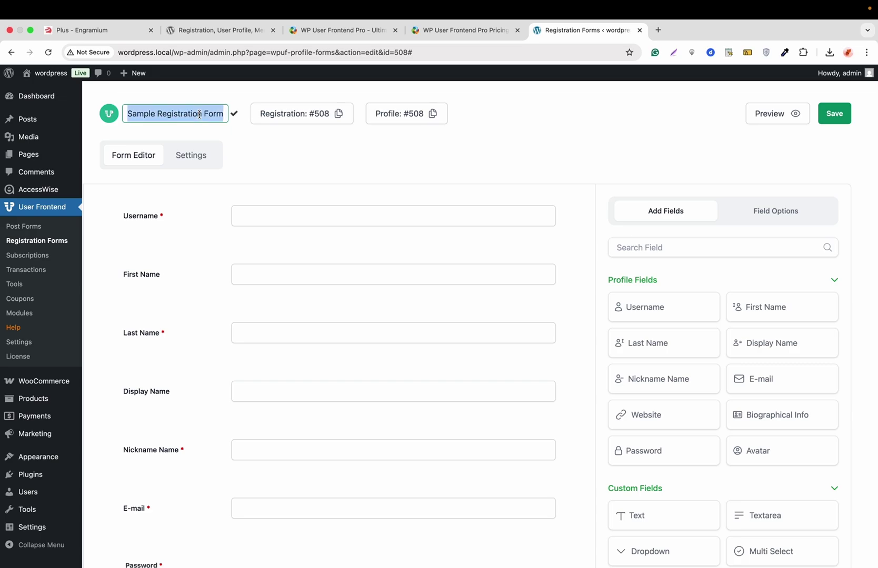
type("Regstr")
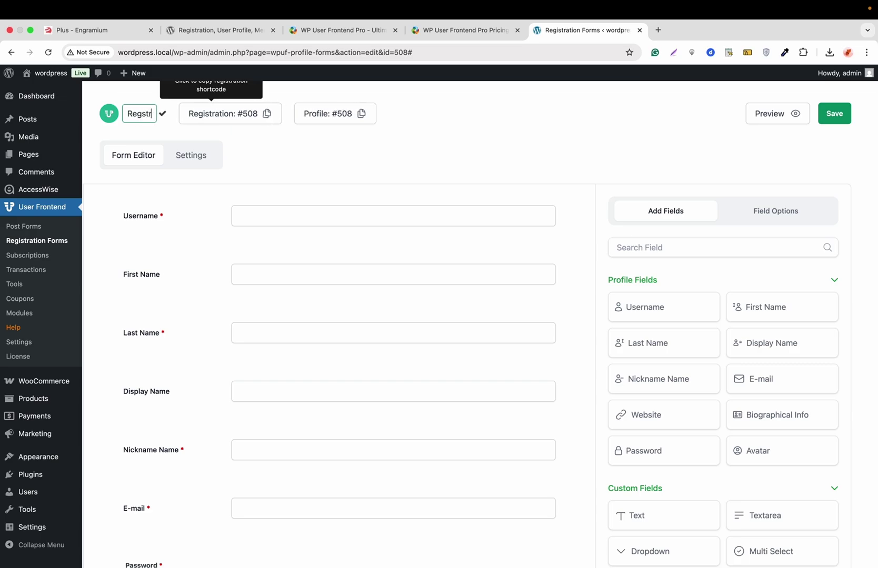
type("atio form")
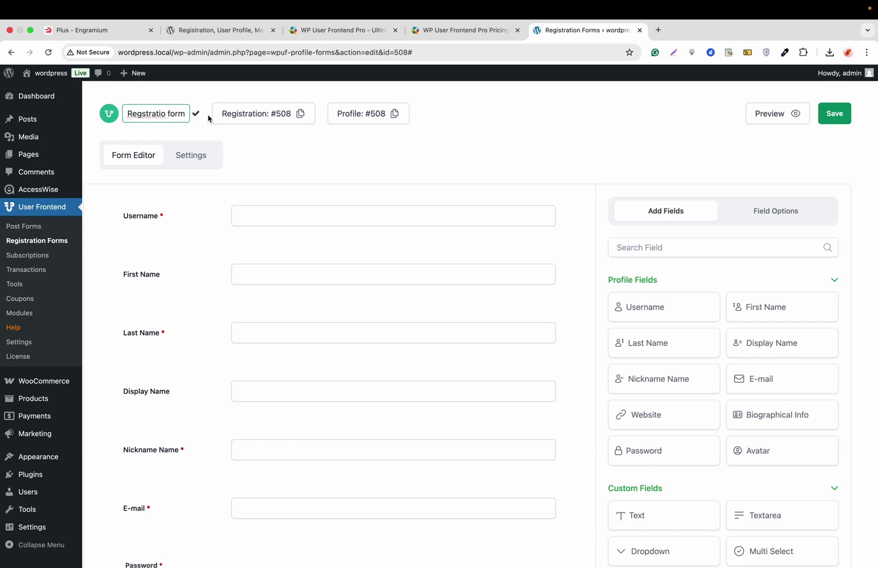
left_click(196, 115)
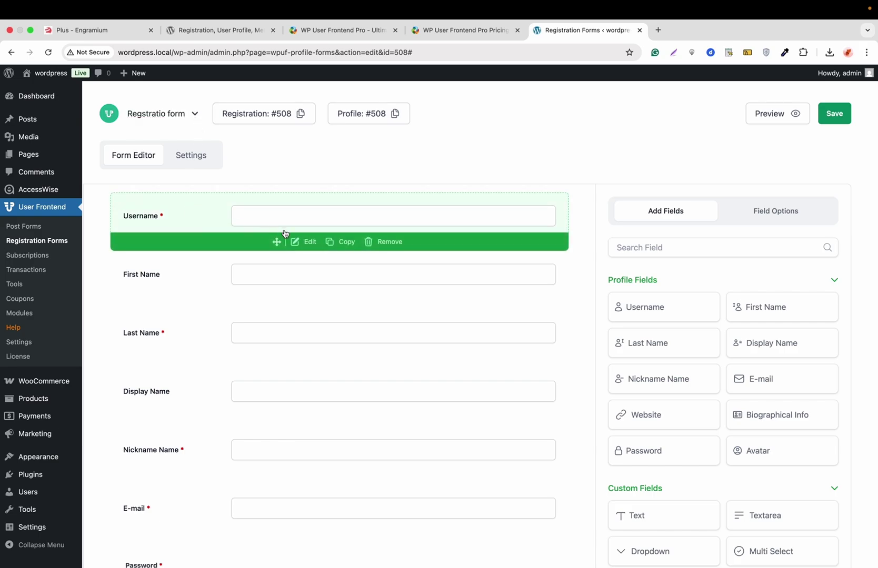
Change the Username label to 'Username here' and the First Name label to 'First'
left_click(309, 243)
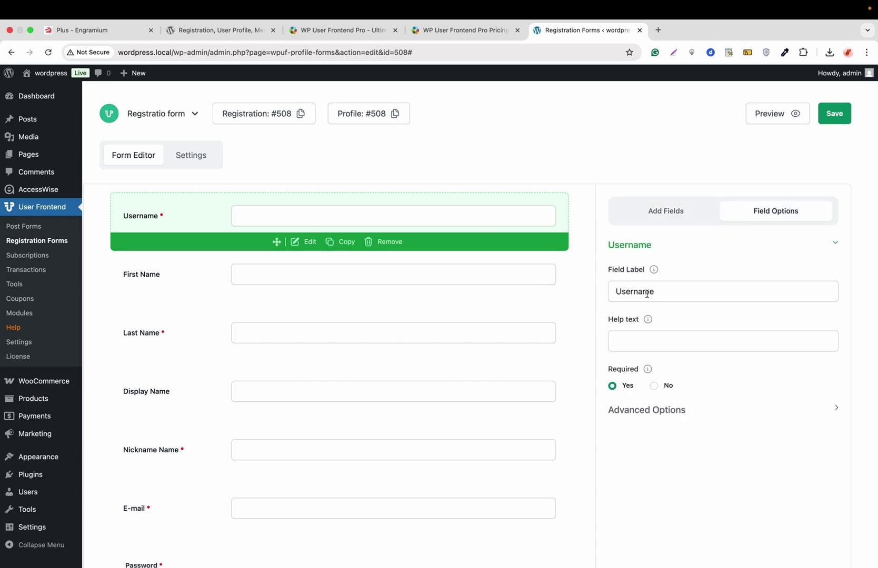
double_click(647, 293)
key("Right")
type("here")
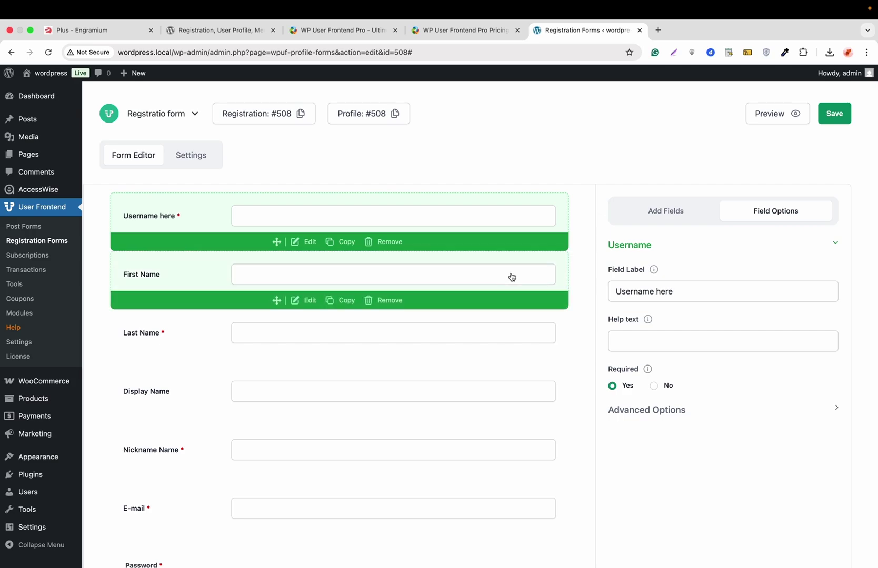
left_click(302, 304)
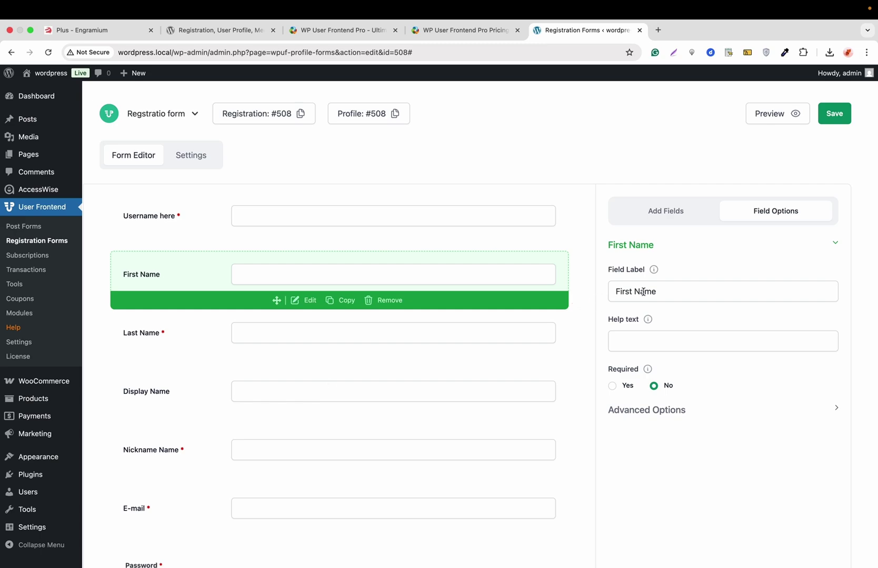
double_click(643, 292)
key("BackSpace")
key("BackSpace")
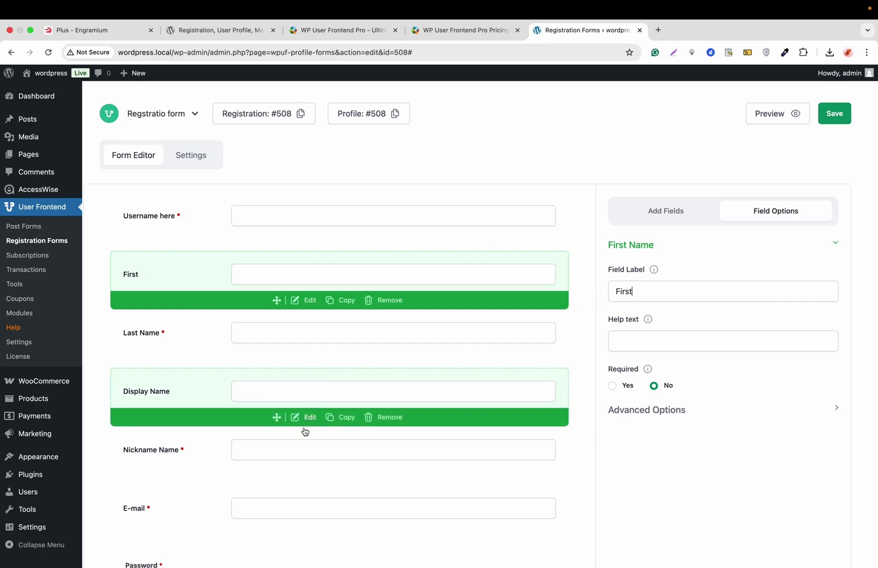
left_click(310, 418)
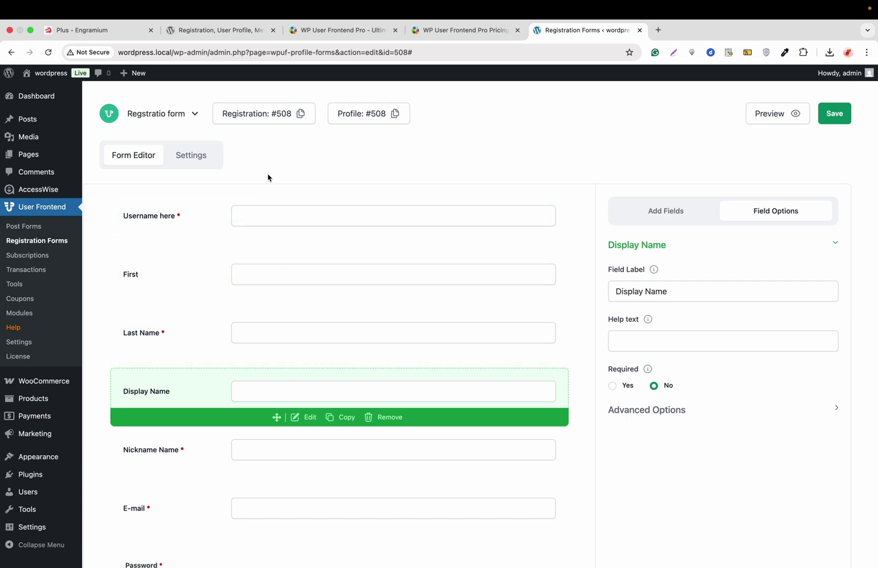
Set the form's new user role to Author
left_click(190, 158)
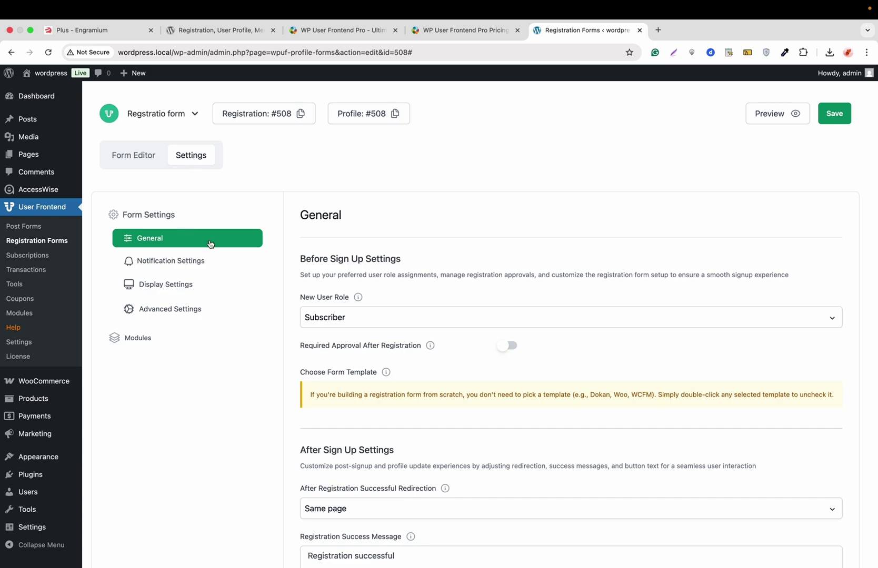
scroll(322, 307, "down", 1)
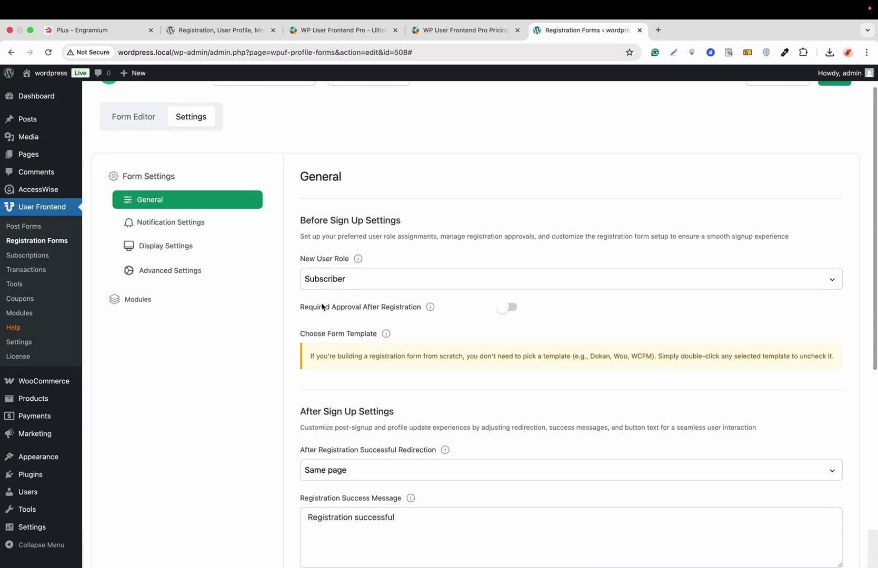
left_click(345, 283)
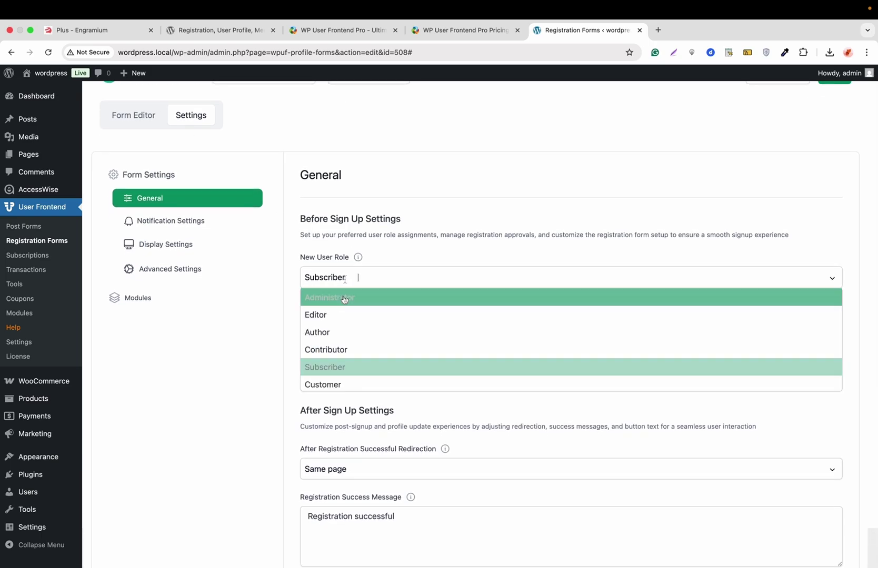
left_click(339, 330)
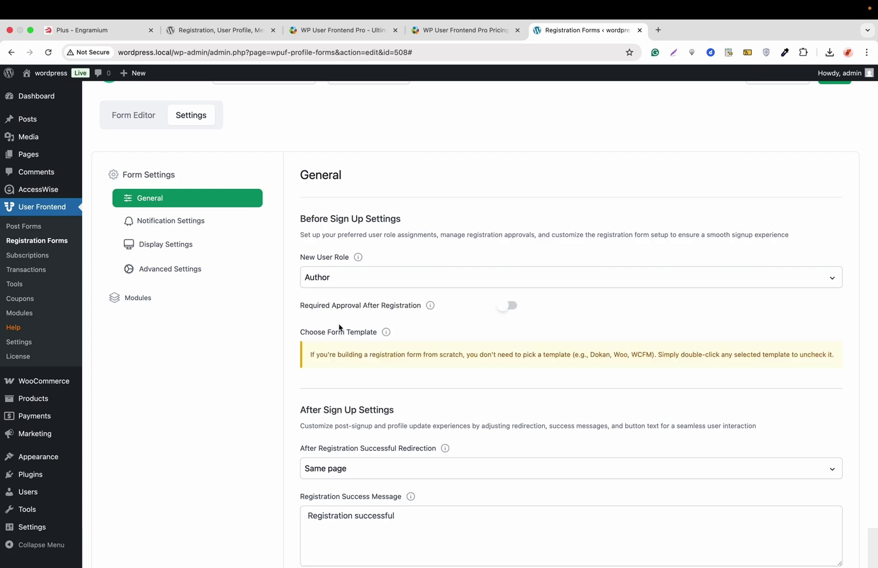
Change the submit button text to 'Register Now' and save the form
scroll(295, 310, "down", 5)
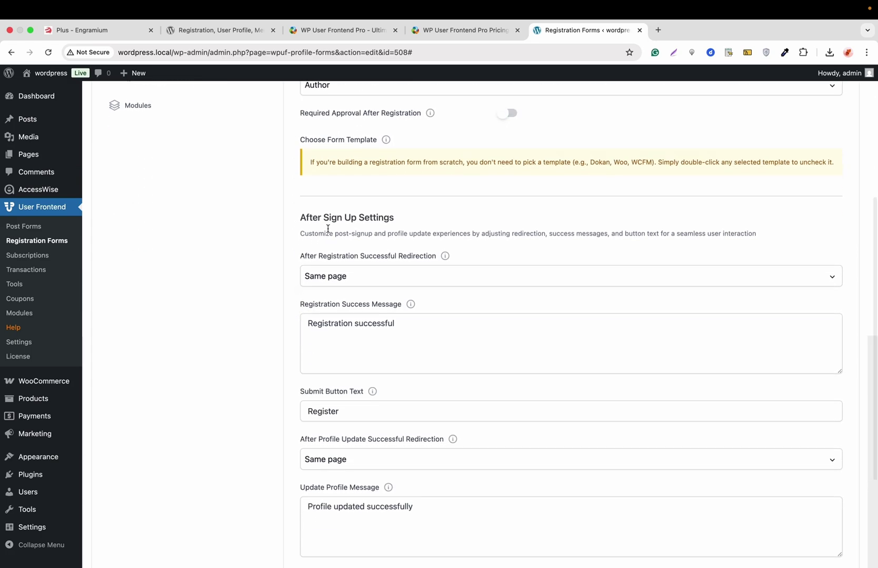
scroll(349, 283, "down", 2)
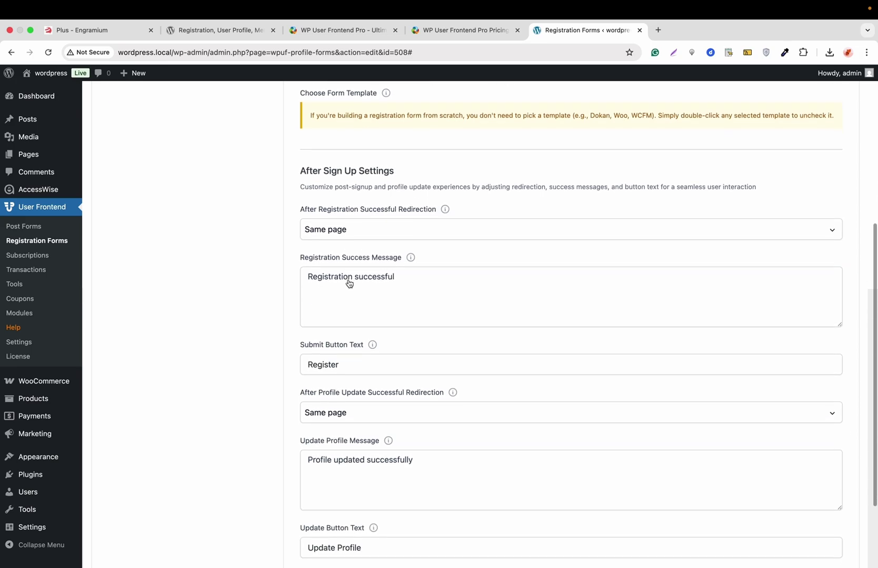
scroll(398, 258, "down", 3)
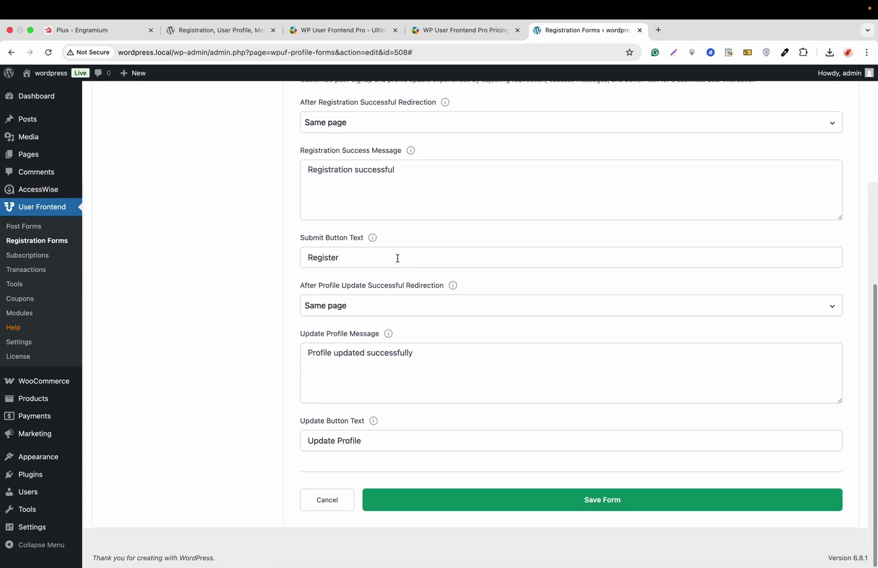
left_click(356, 259)
type("Now")
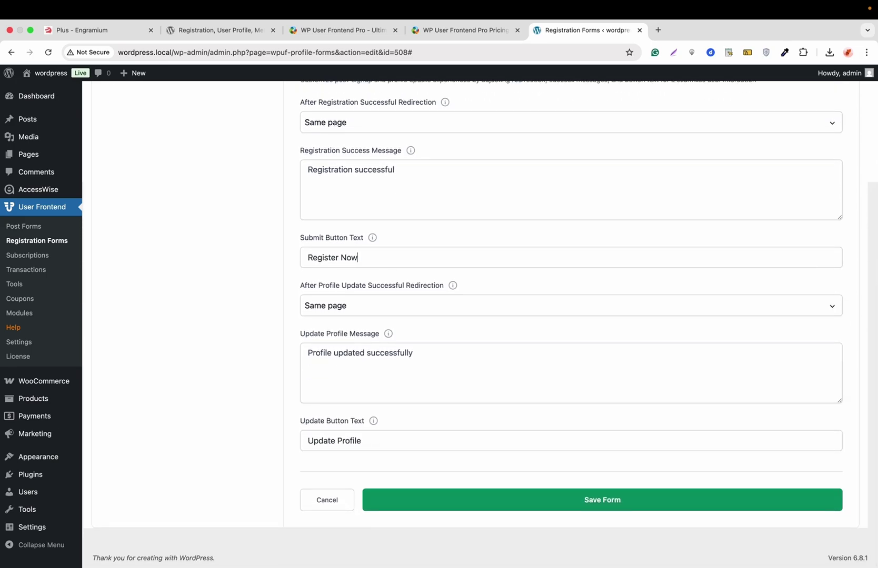
left_click(546, 501)
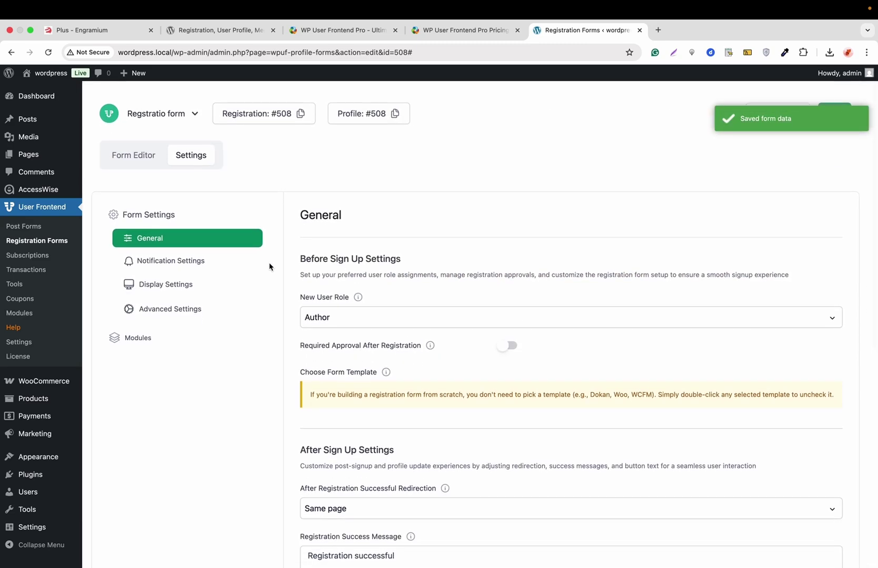
Review the Notification, Display, Advanced and Modules settings, then return to the Form Editor
left_click(181, 263)
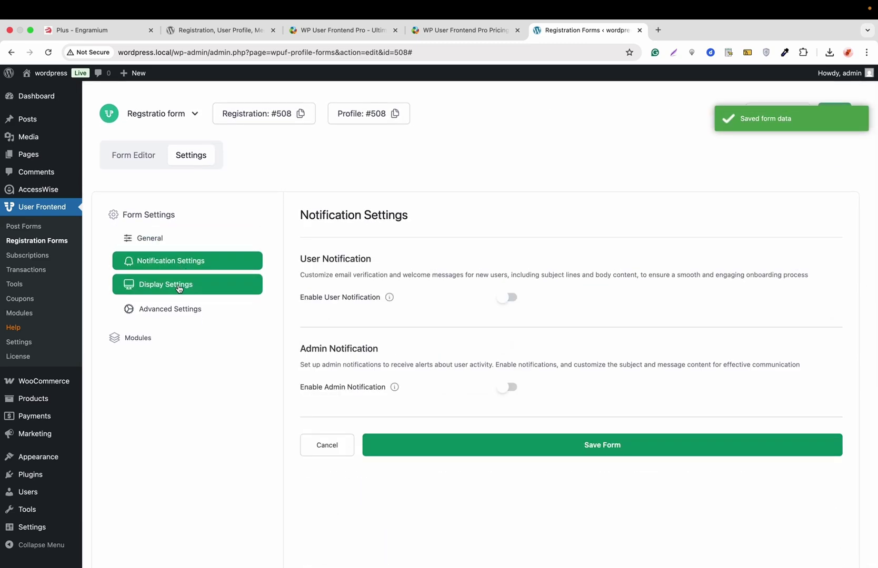
left_click(179, 285)
left_click(176, 309)
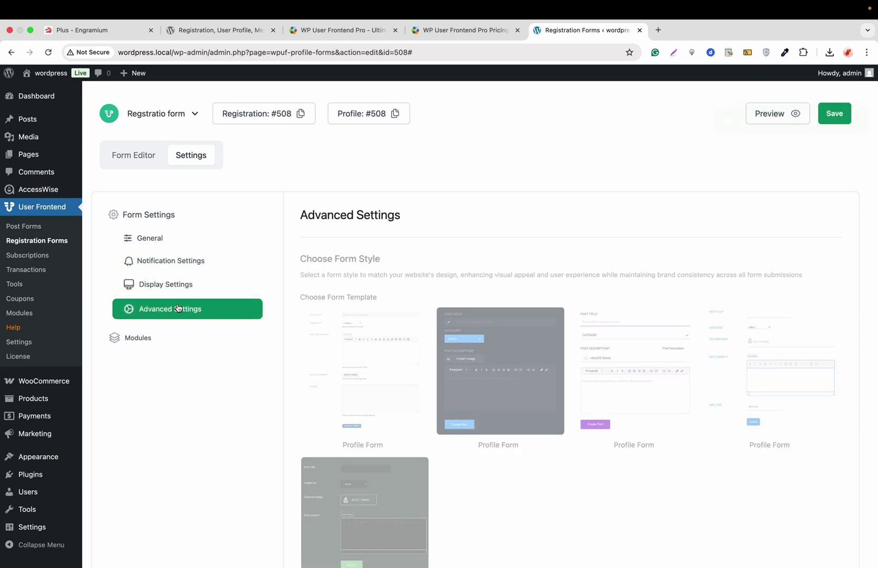
left_click(137, 342)
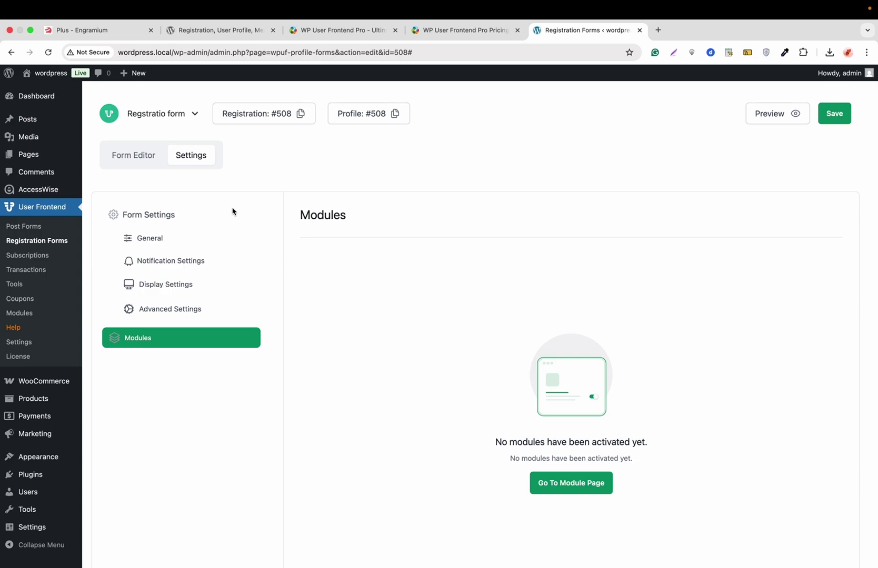
left_click(140, 162)
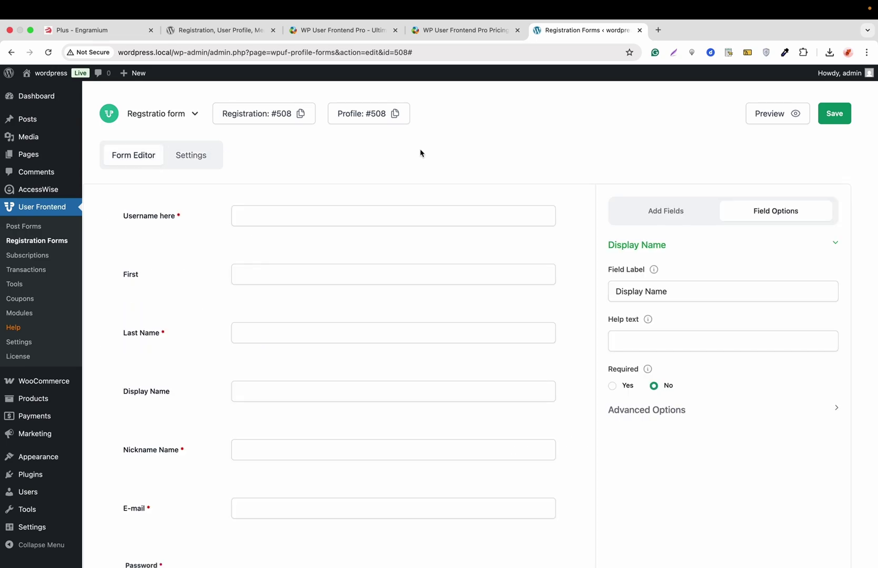
Preview the registration form in a new tab
left_click(777, 117)
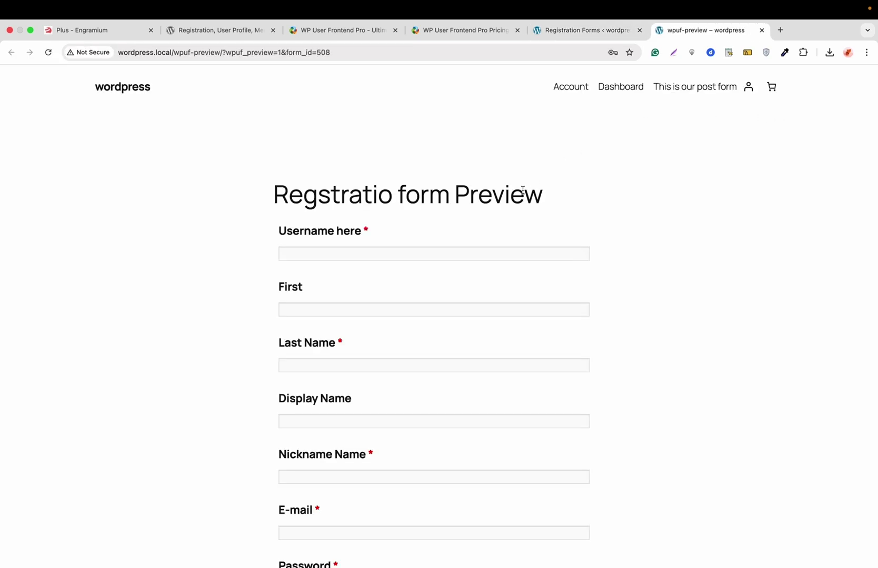
scroll(519, 216, "down", 10)
scroll(518, 217, "up", 10)
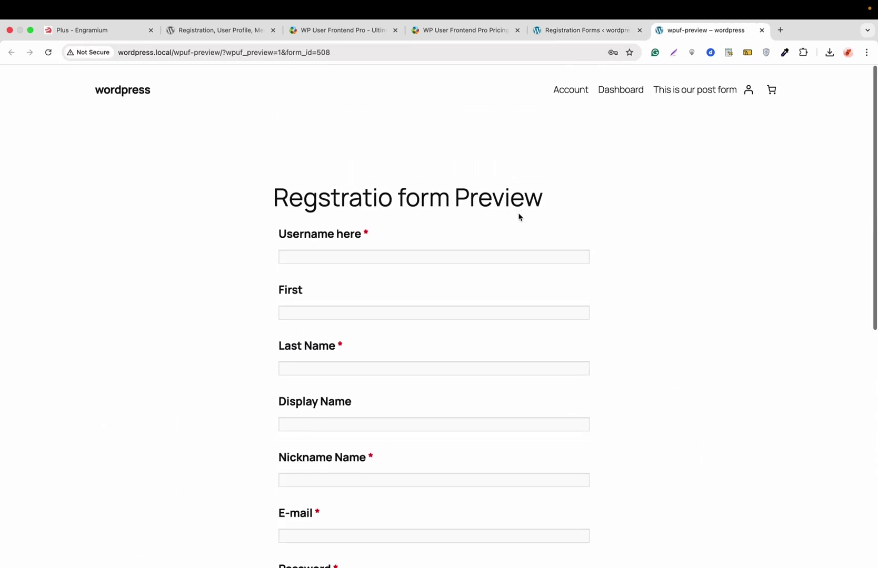
Back in the editor, save the form and copy its Registration #508 shortcode
left_click(577, 33)
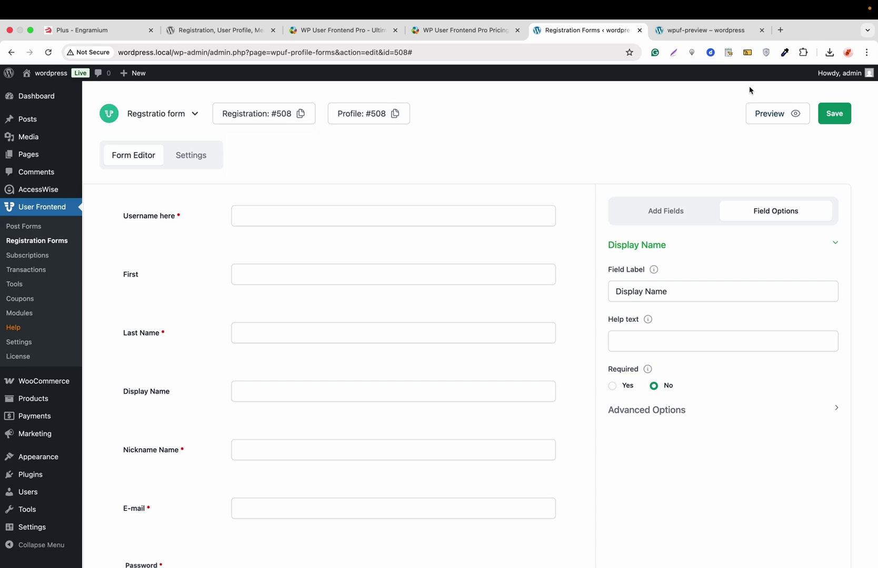
left_click(837, 117)
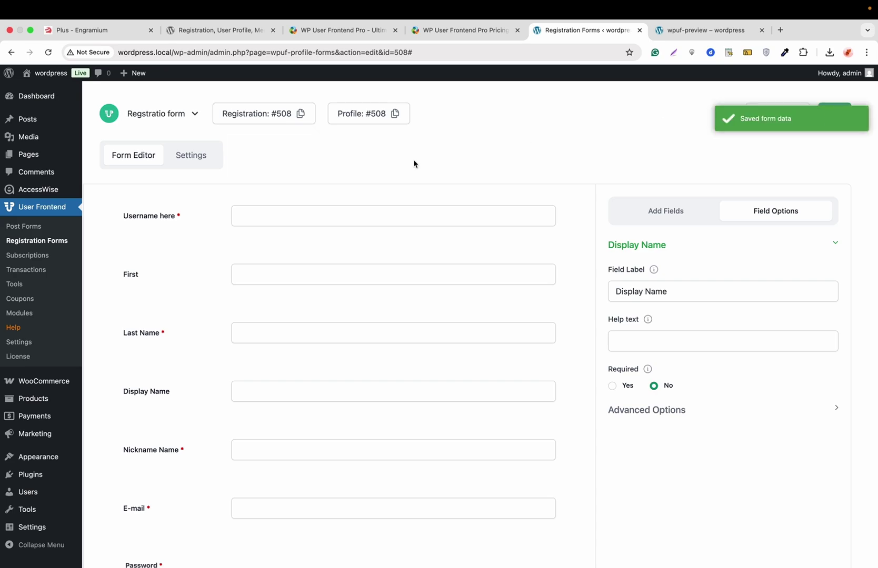
left_click(283, 122)
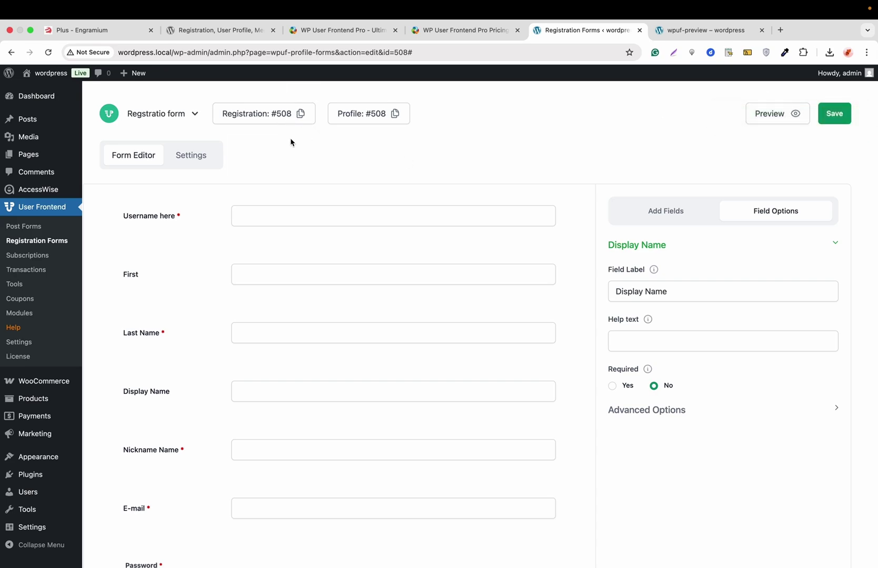
scroll(284, 147, "down", 1)
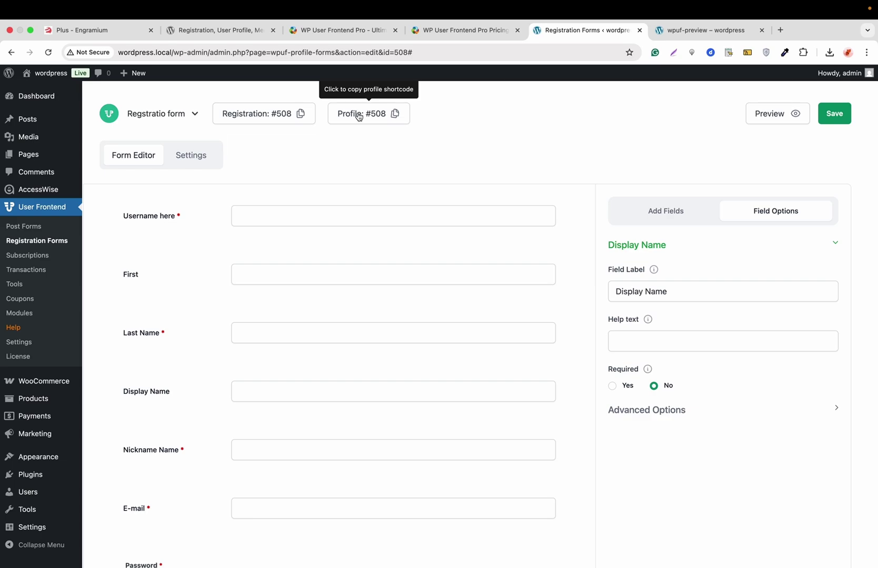
Create a 'Registration' page with a Shortcode block holding the form #508 shortcode
left_click(271, 123)
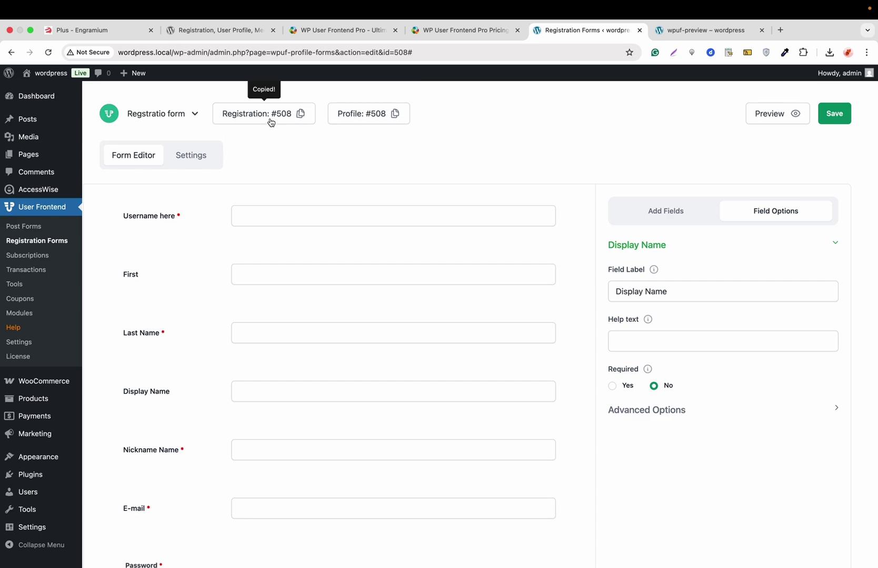
mouse_move(59, 159)
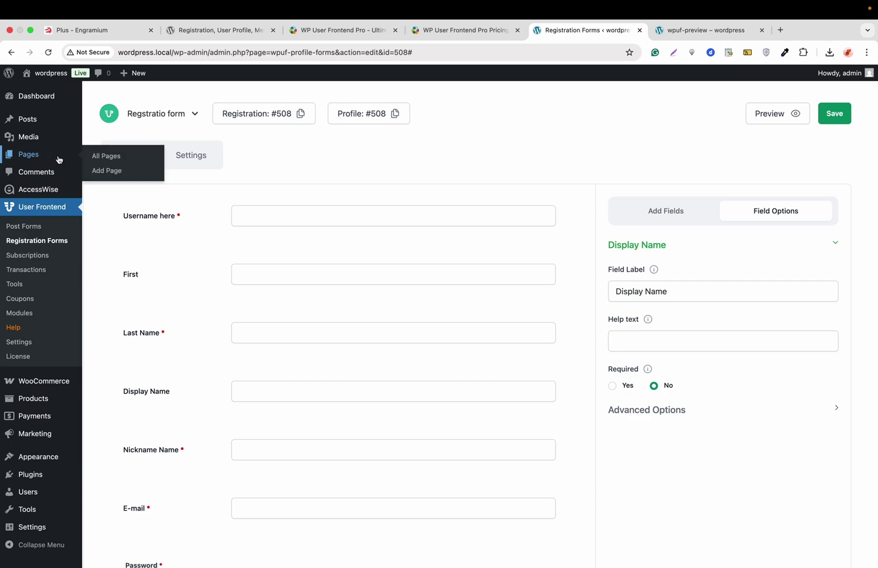
left_click(115, 174)
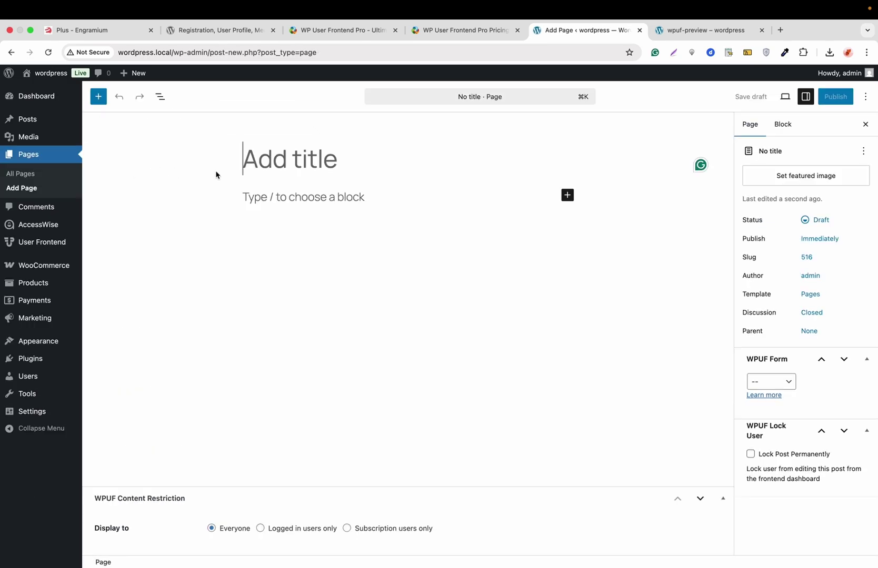
type("Regist")
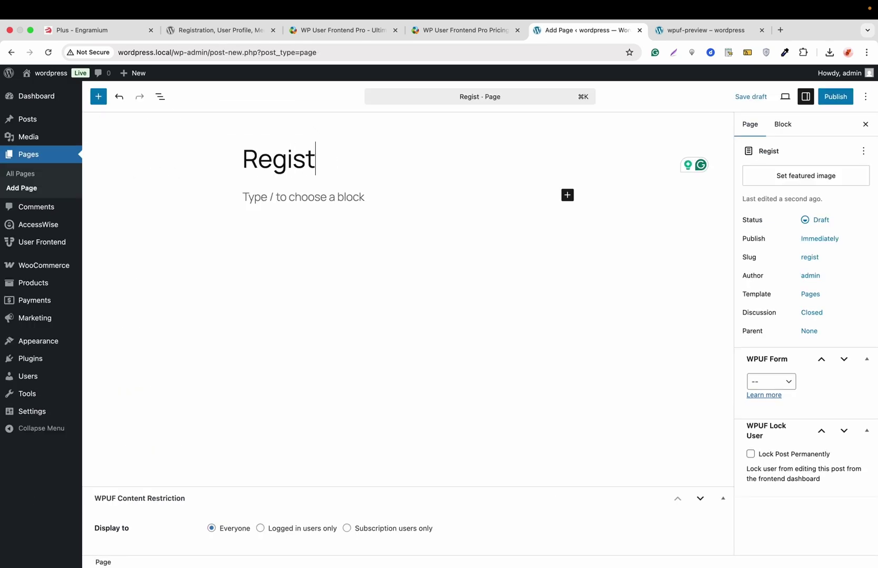
type("ration")
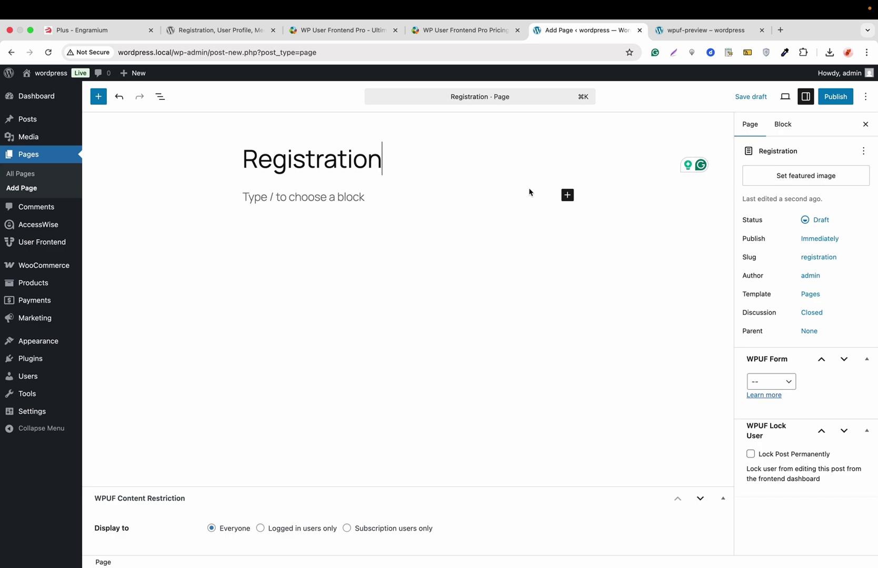
left_click(567, 196)
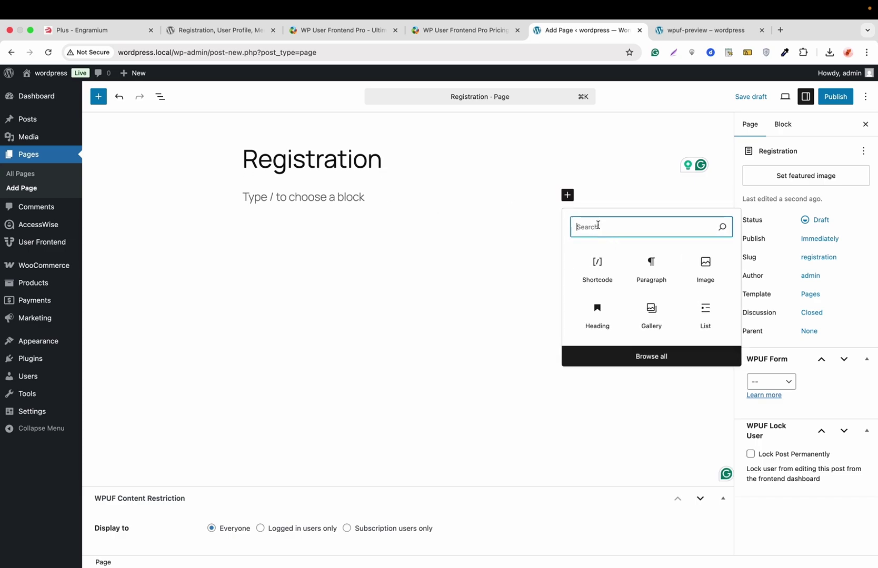
left_click(600, 263)
key("super+v")
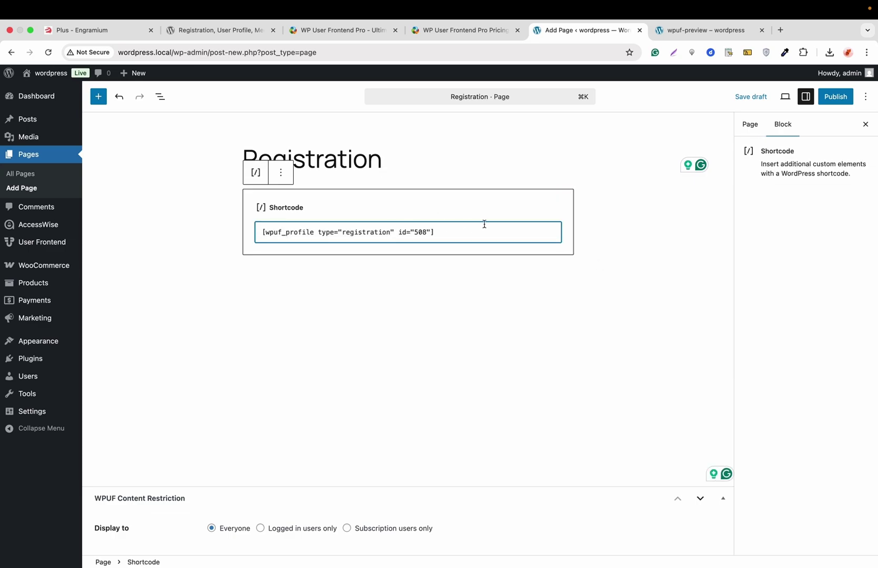
Publish the Registration page and open the live page in a new tab
left_click(830, 100)
left_click(829, 100)
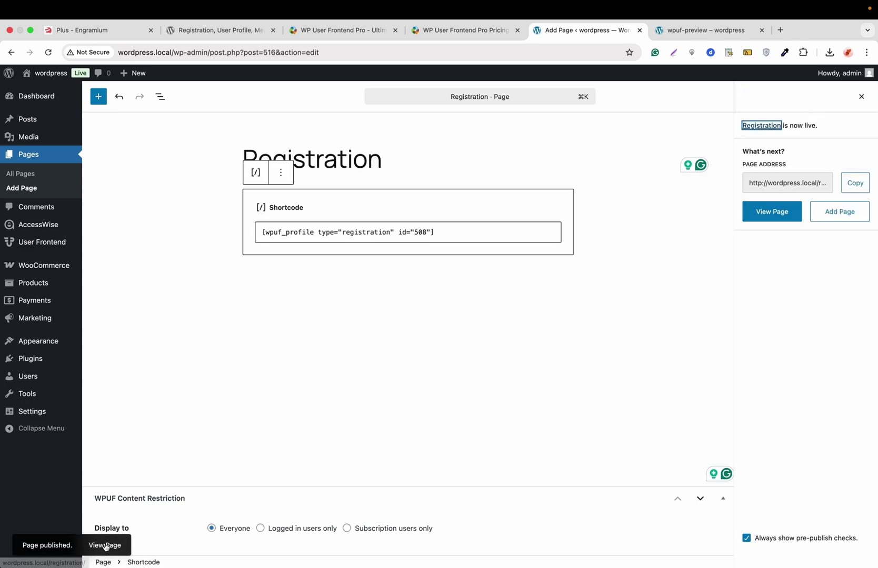
right_click(105, 546)
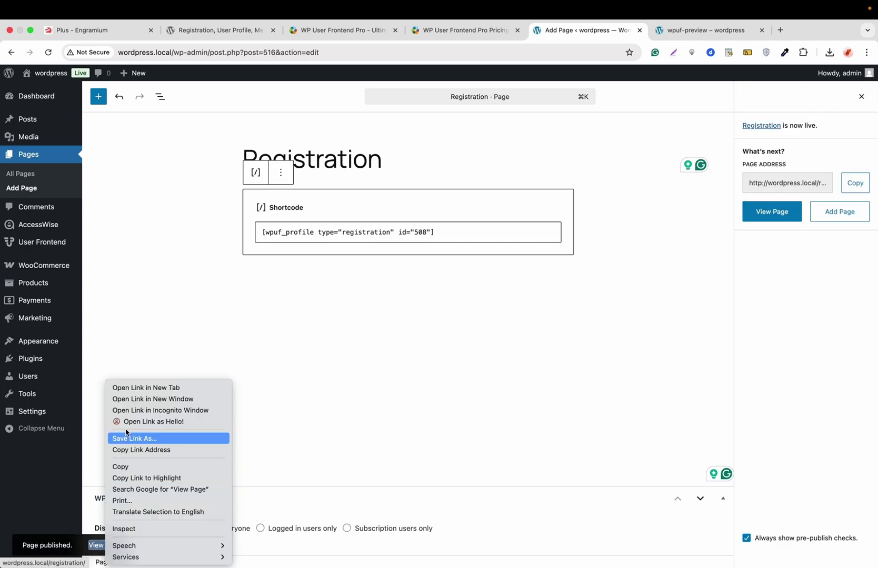
left_click(158, 390)
left_click(730, 32)
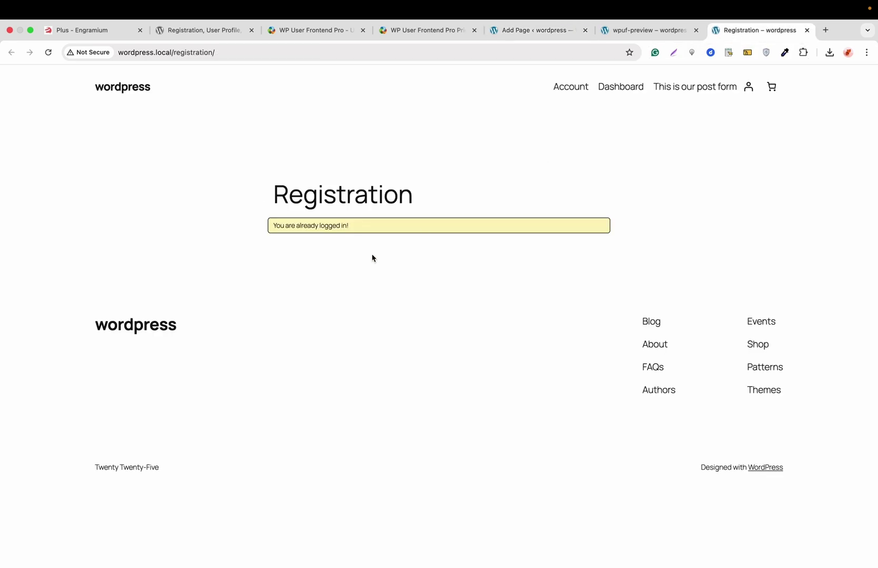
Copy the Registration page address to check it logged out, then return to the admin window
triple_click(334, 226)
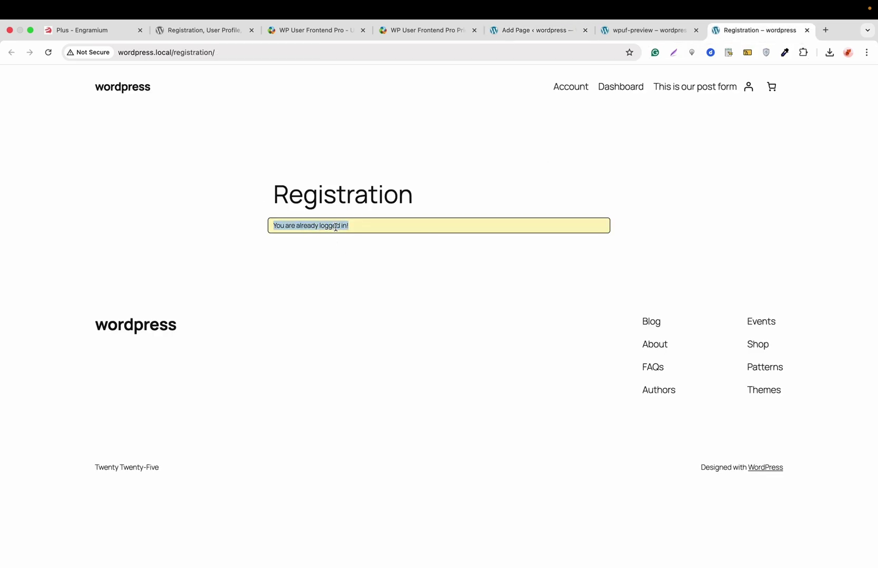
left_click(291, 55)
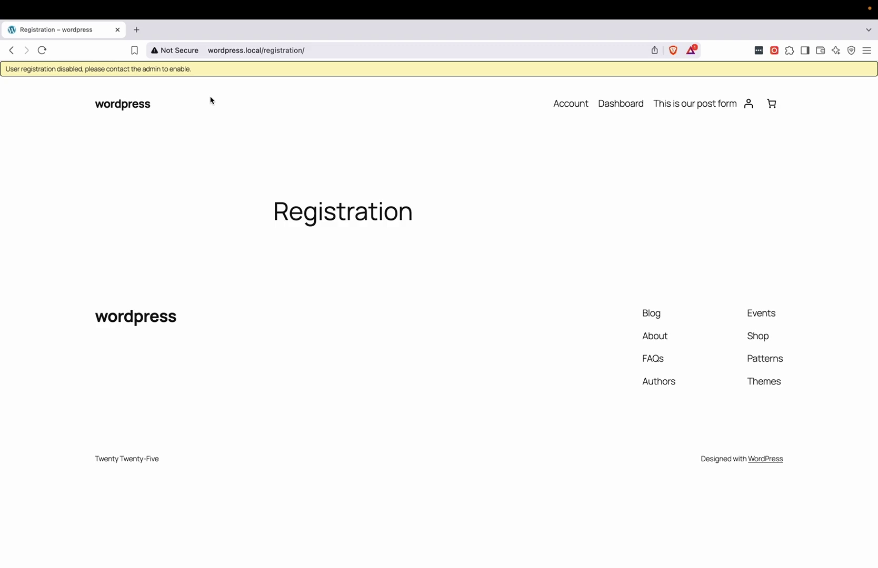
key("super+Tab")
Preview the form, then enable Membership 'Anyone can register' in General Settings and save
left_click(634, 32)
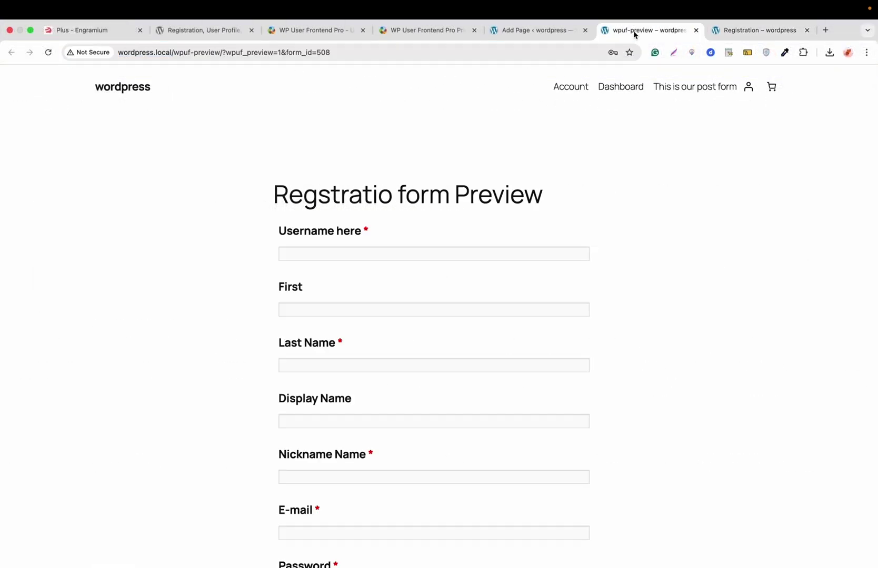
left_click(525, 30)
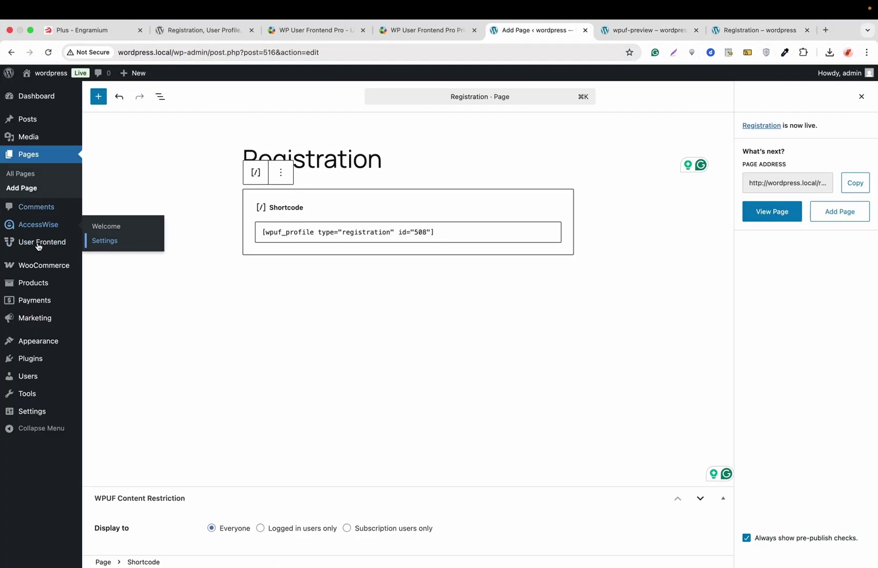
mouse_move(33, 413)
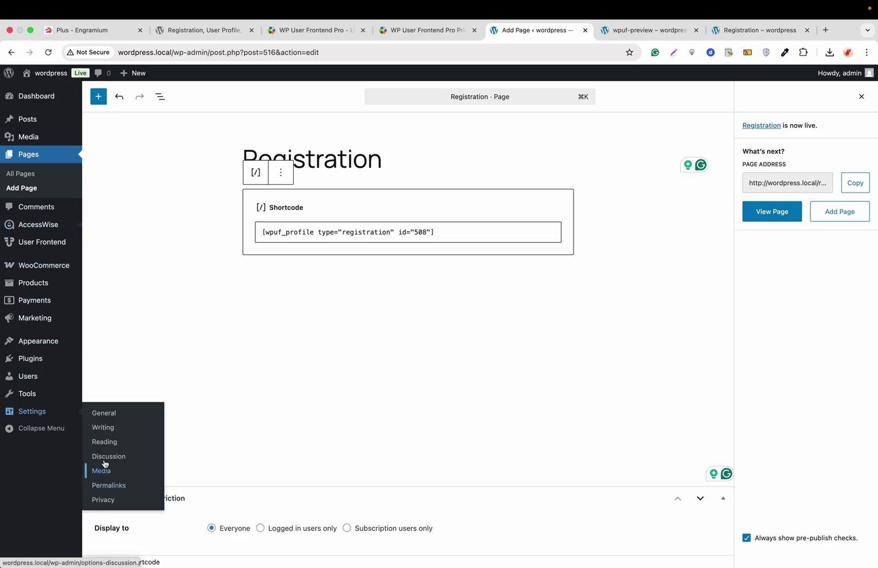
left_click(104, 414)
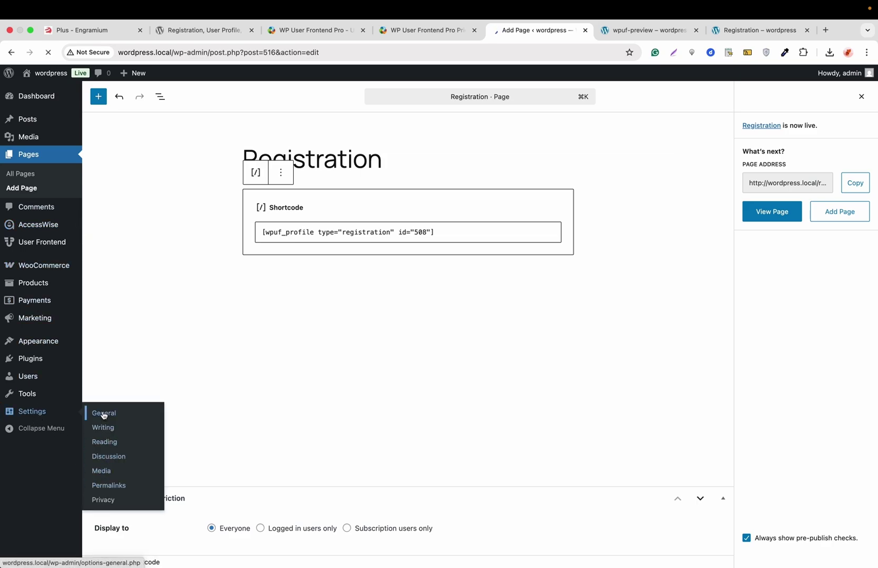
scroll(157, 311, "down", 3)
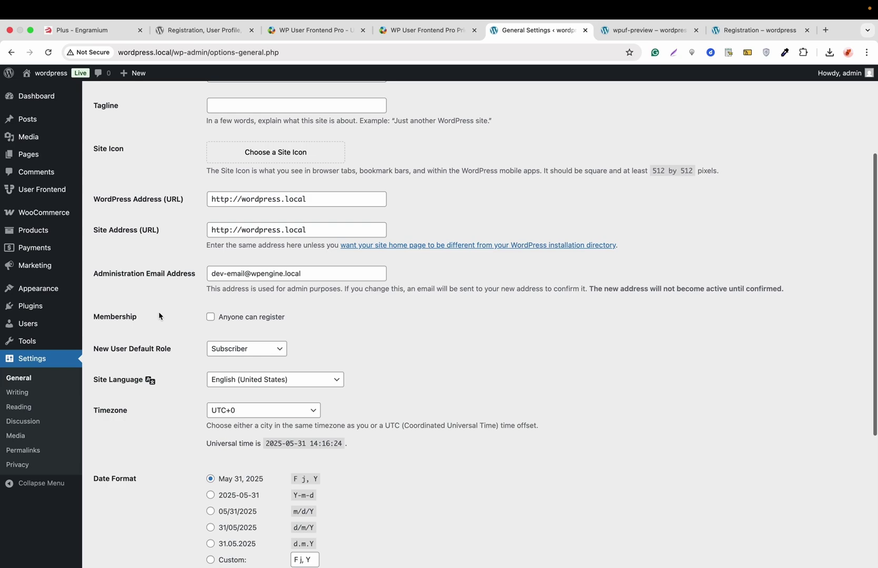
left_click(248, 317)
scroll(184, 321, "down", 3)
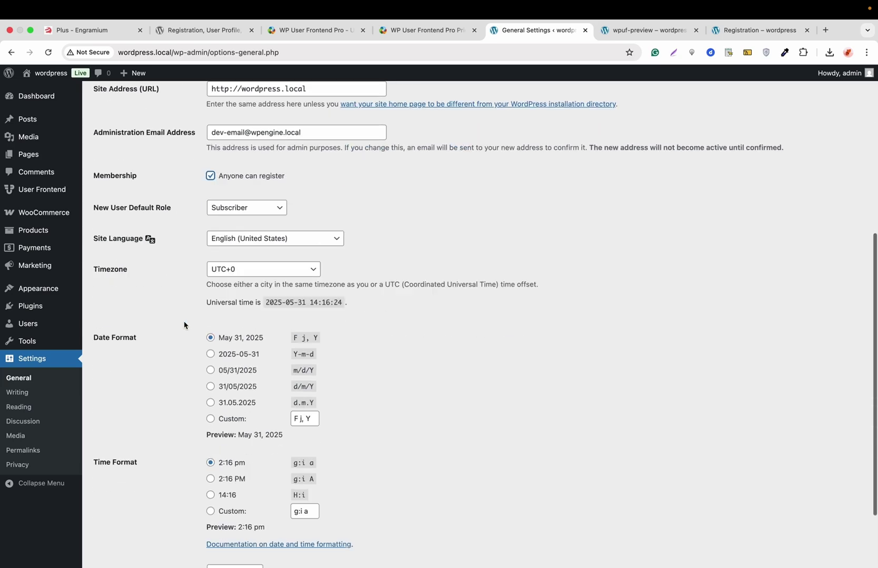
scroll(183, 325, "down", 3)
left_click(131, 513)
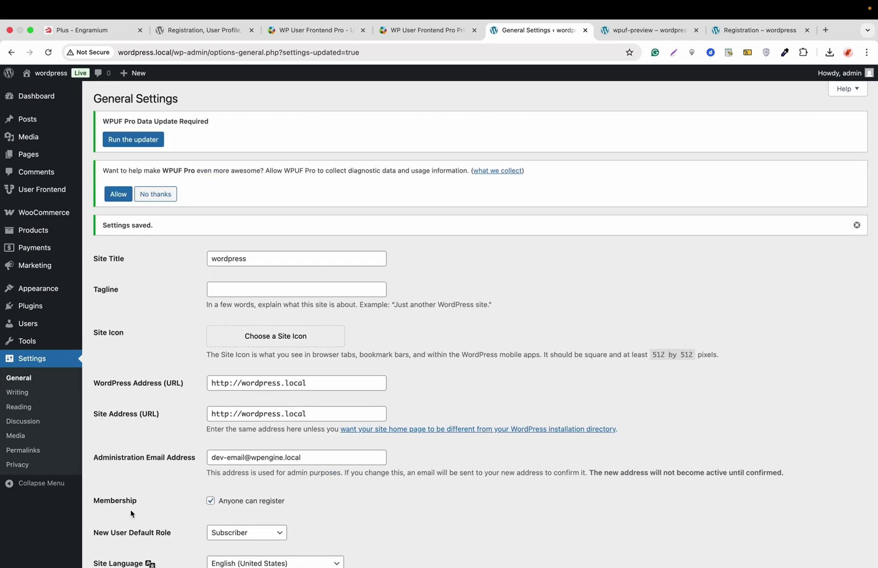
key("super+Tab")
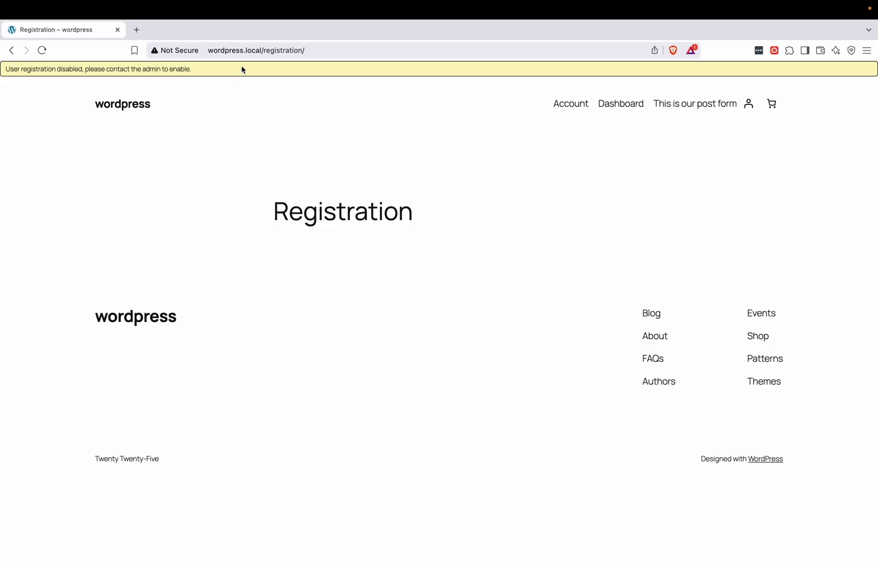
Reload the Registration page in the logged-out browser window
left_click(248, 48)
key("Return")
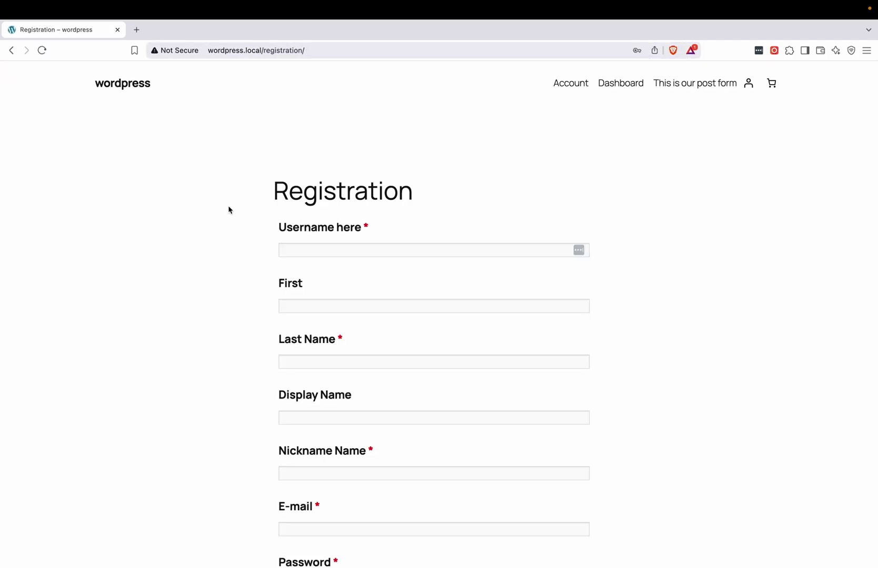
scroll(227, 209, "down", 10)
scroll(227, 209, "up", 10)
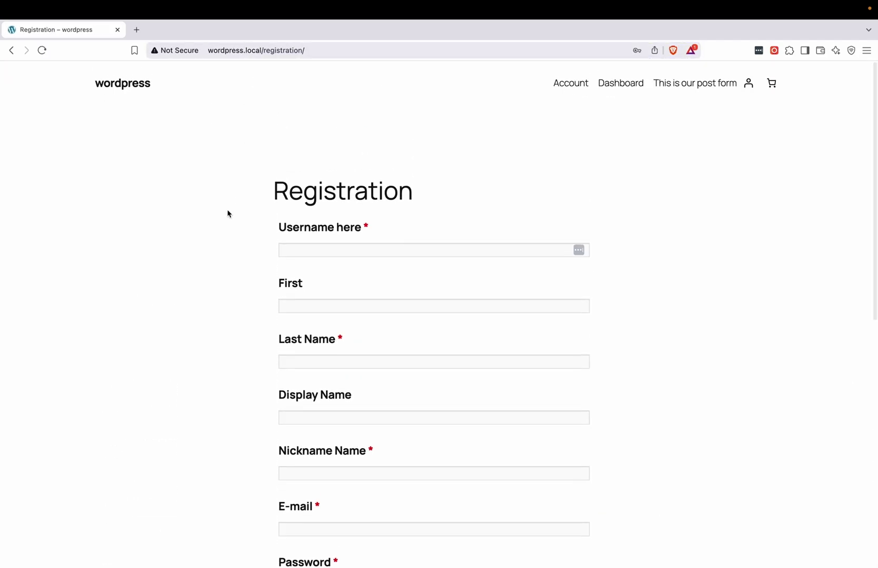
Enter username 'ourusername', first name 'Firstname' and last name 'lastname' in the form
left_click(304, 248)
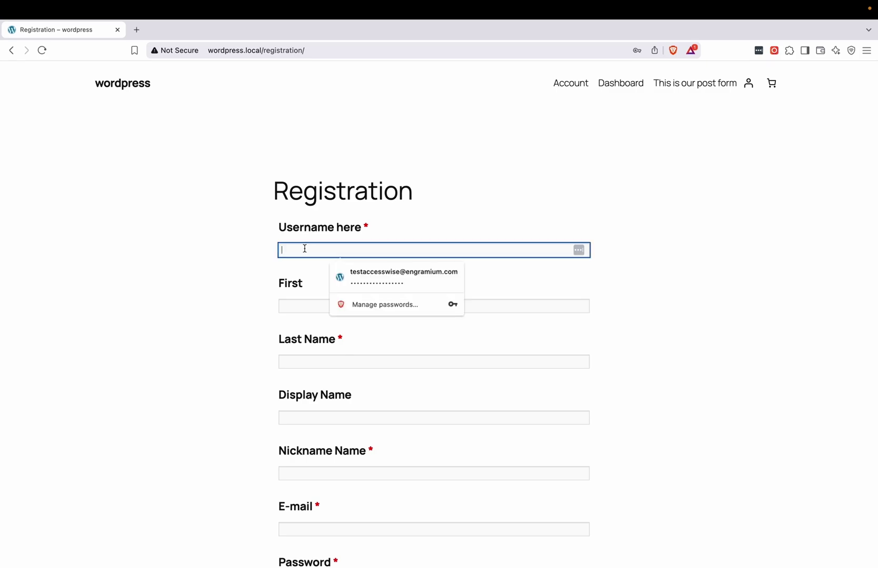
type("thisis our")
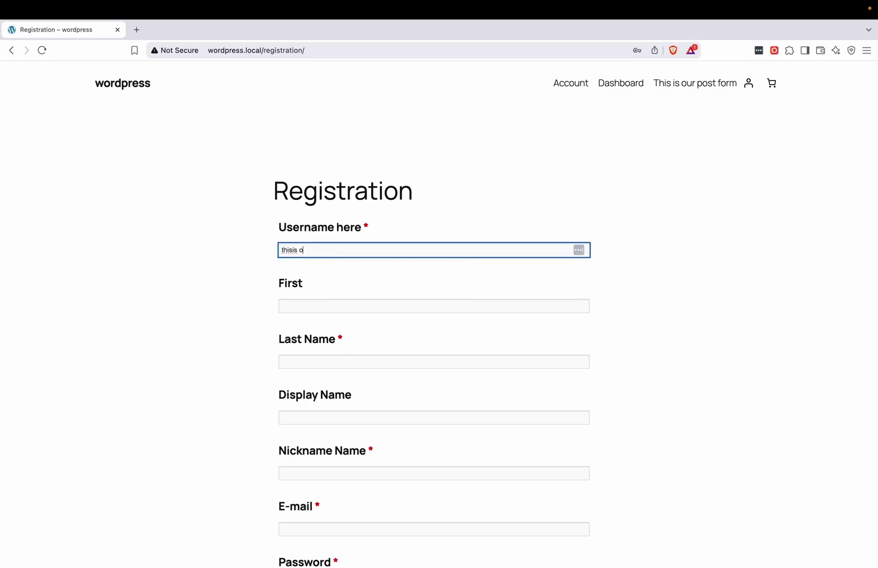
key("BackSpace")
key("BackSpace")
key("BackSpace")
key("BackSpace")
type("ourusername")
left_click(434, 306)
type("Firstname")
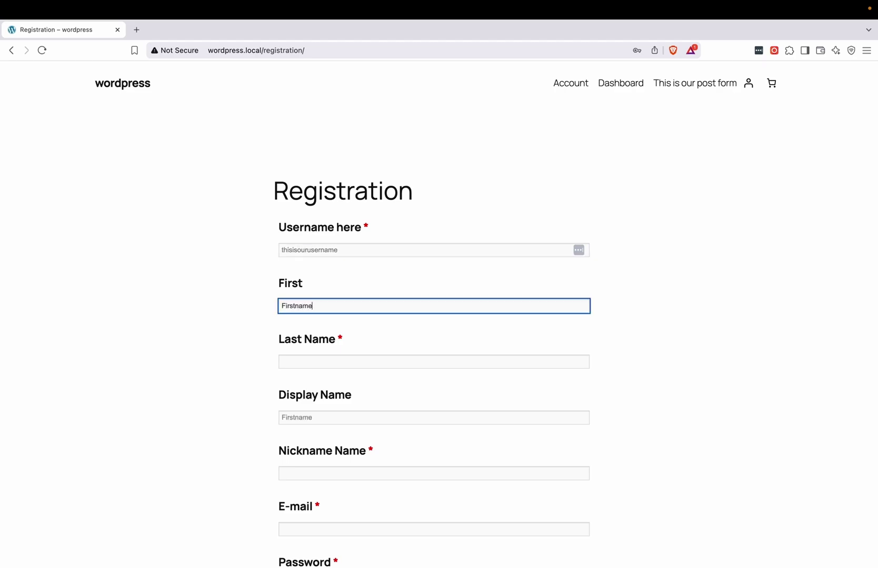
left_click(434, 361)
type("lastname")
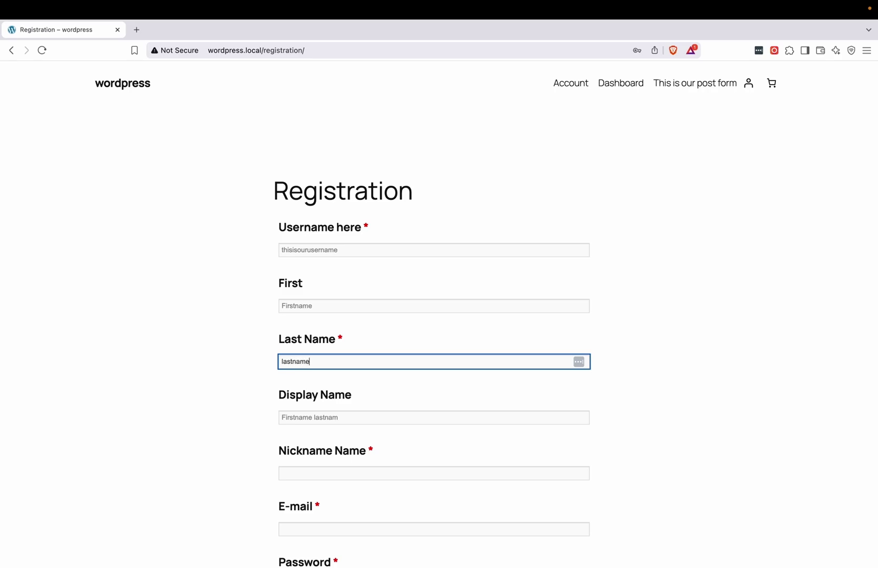
Fill in nickname 'testwpuf', the test e-mail address, and the password twice
scroll(323, 216, "down", 3)
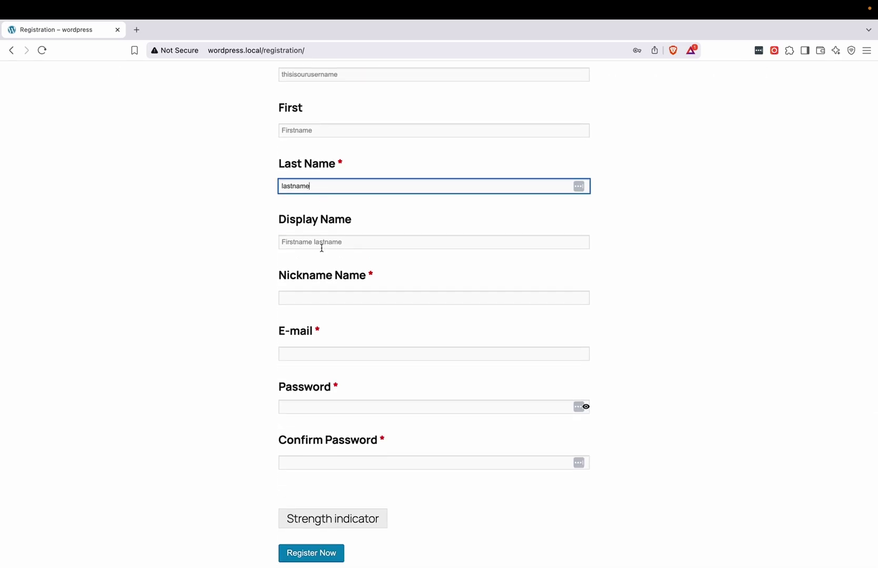
left_click(319, 296)
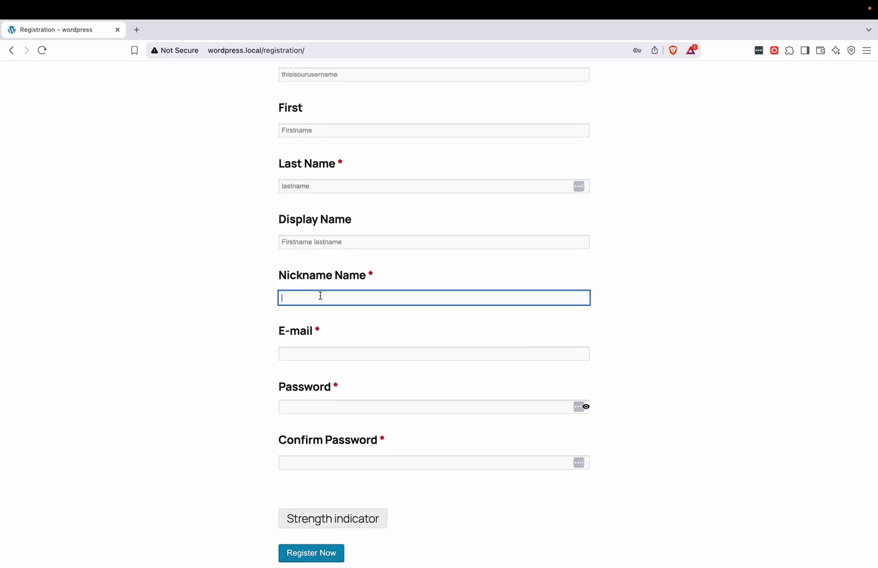
type("testwpuf")
left_click(323, 354)
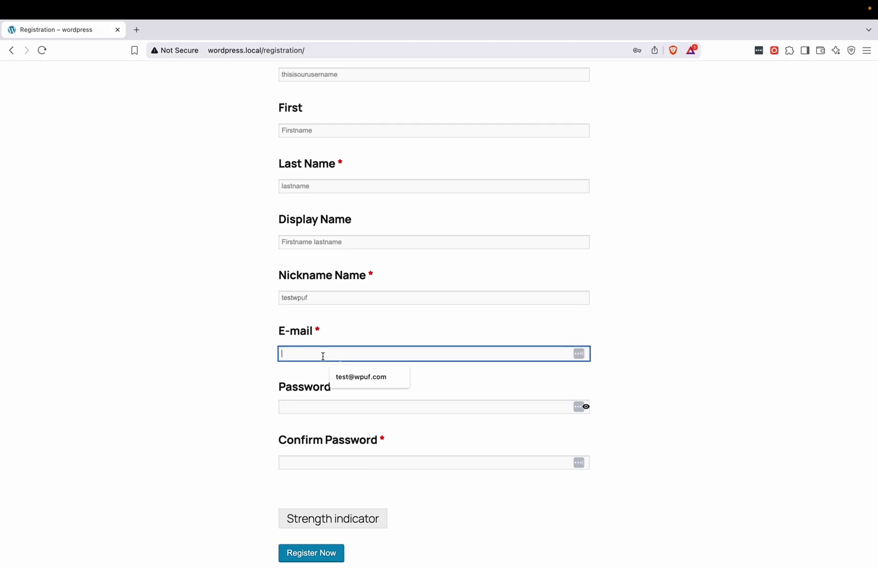
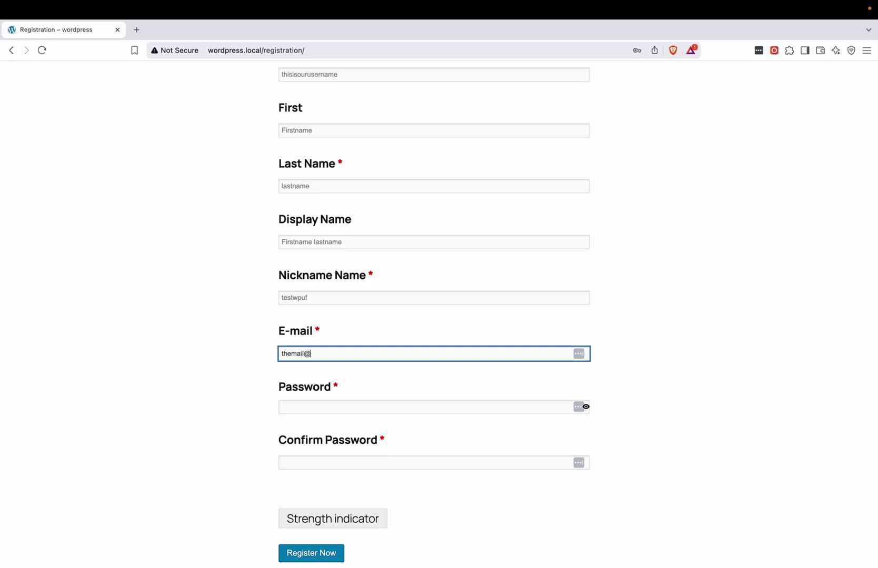
key("super+a")
key("Tab")
key("super+v")
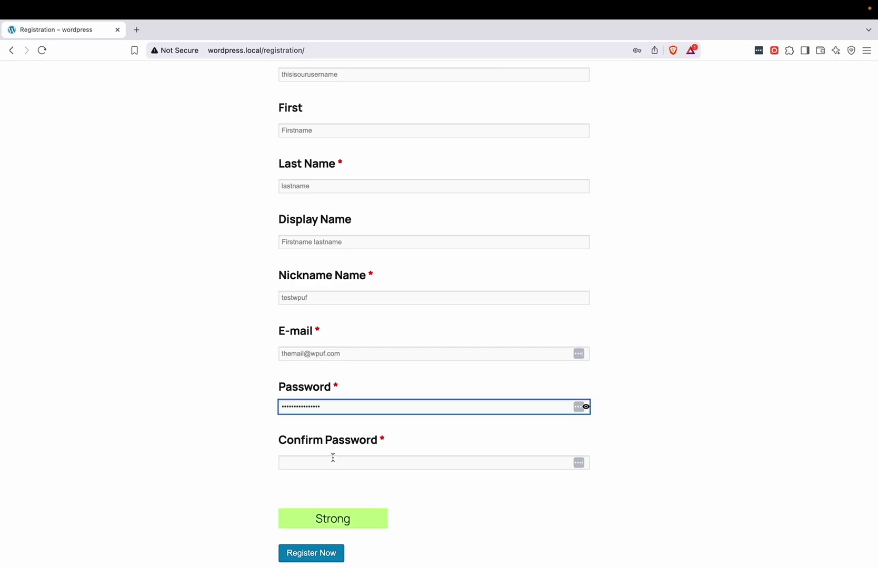
left_click(331, 457)
key("super+v")
Submit the registration form and view the All Users list
scroll(304, 468, "down", 2)
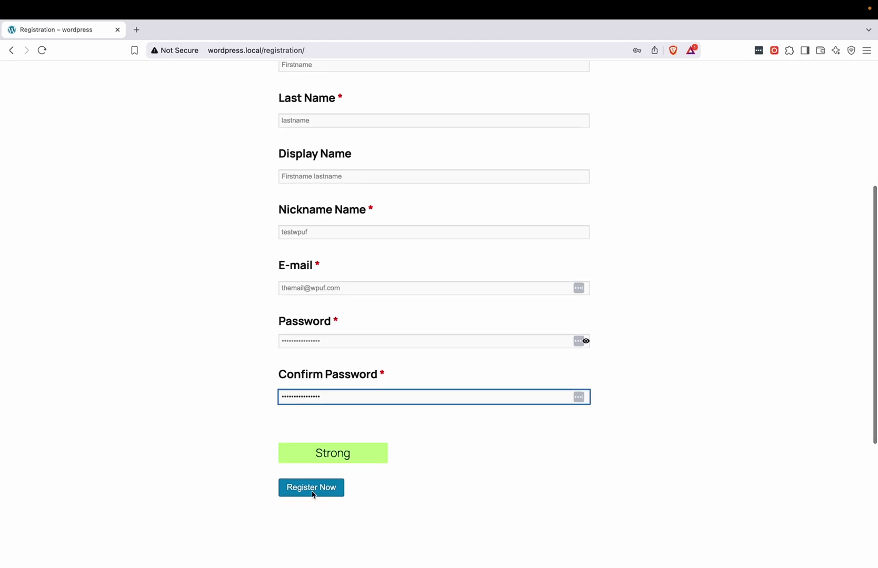
left_click(314, 493)
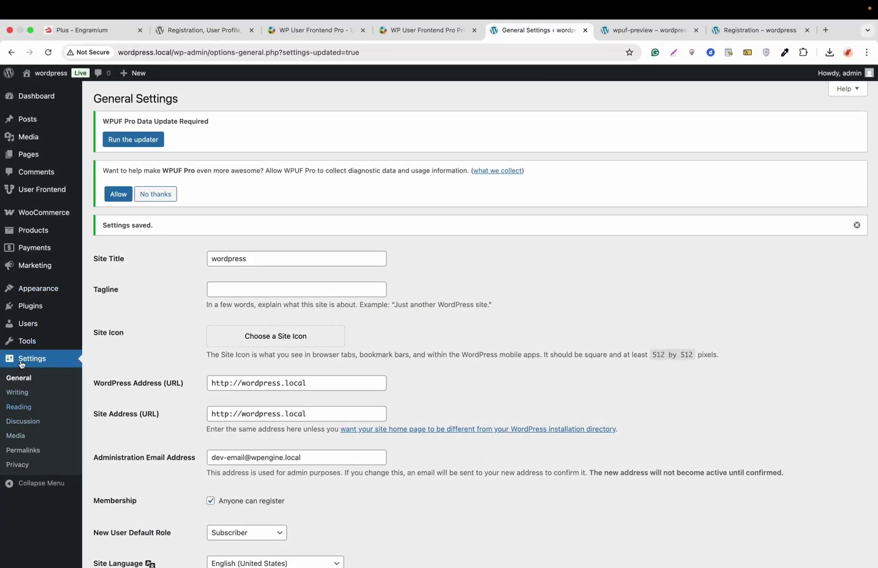
mouse_move(28, 324)
left_click(100, 324)
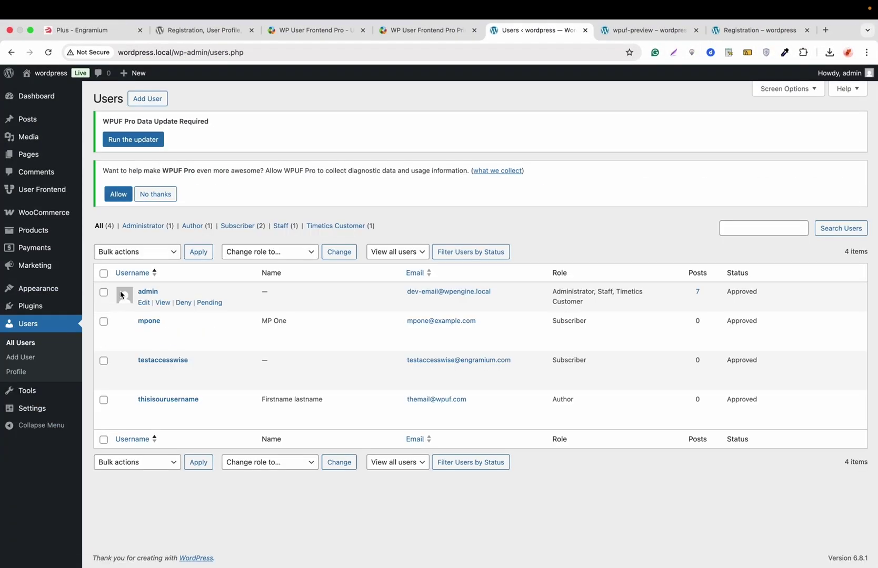